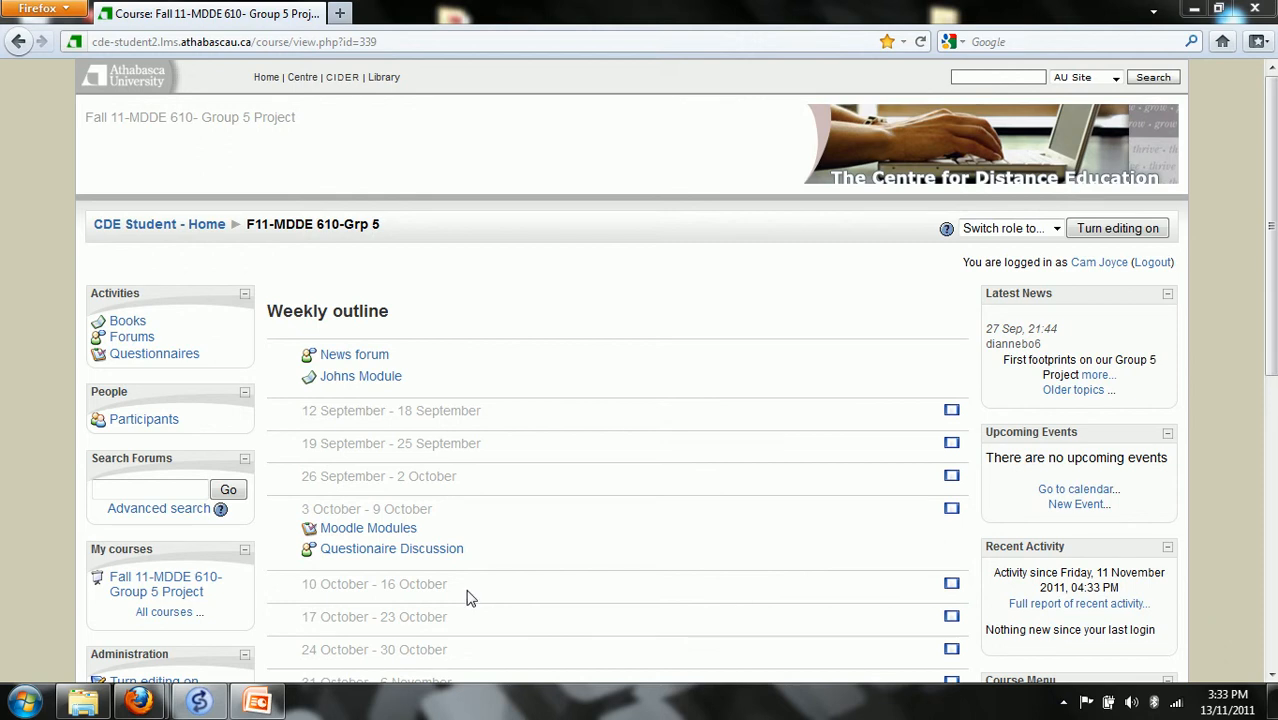
Open the course's question bank from the course administration options.
scroll(275, 370, "down", 5)
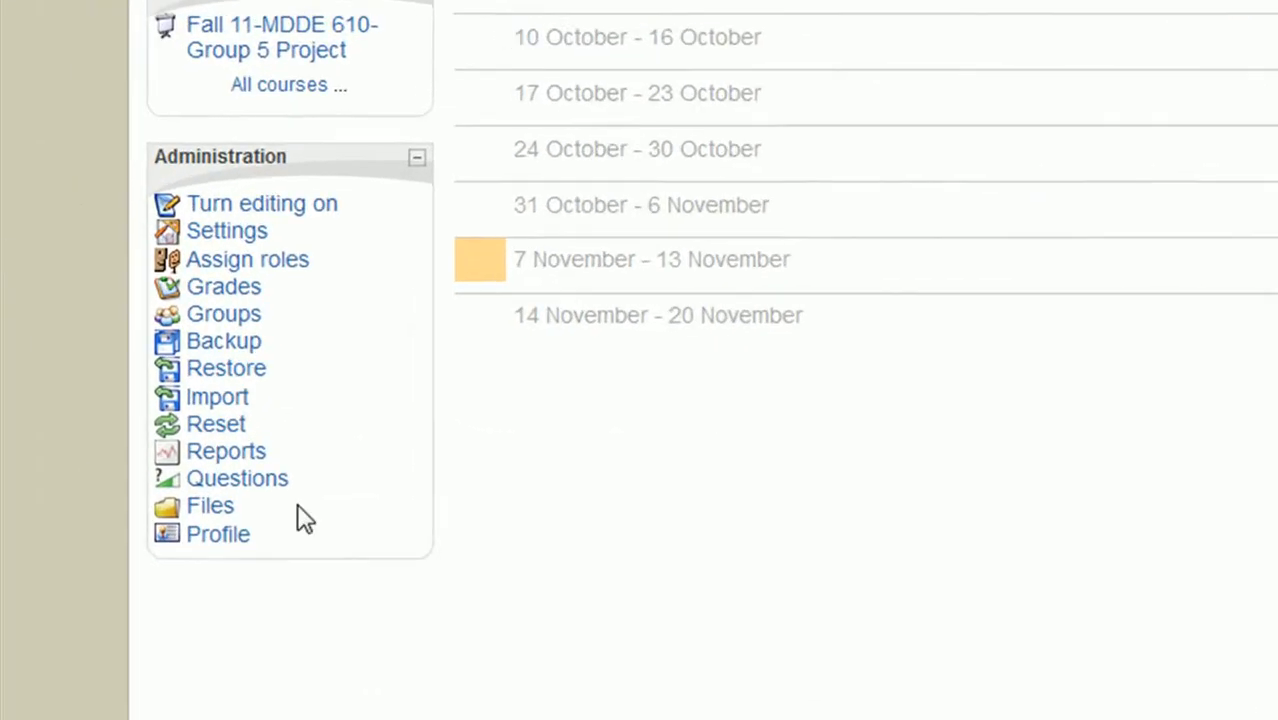
left_click(221, 485)
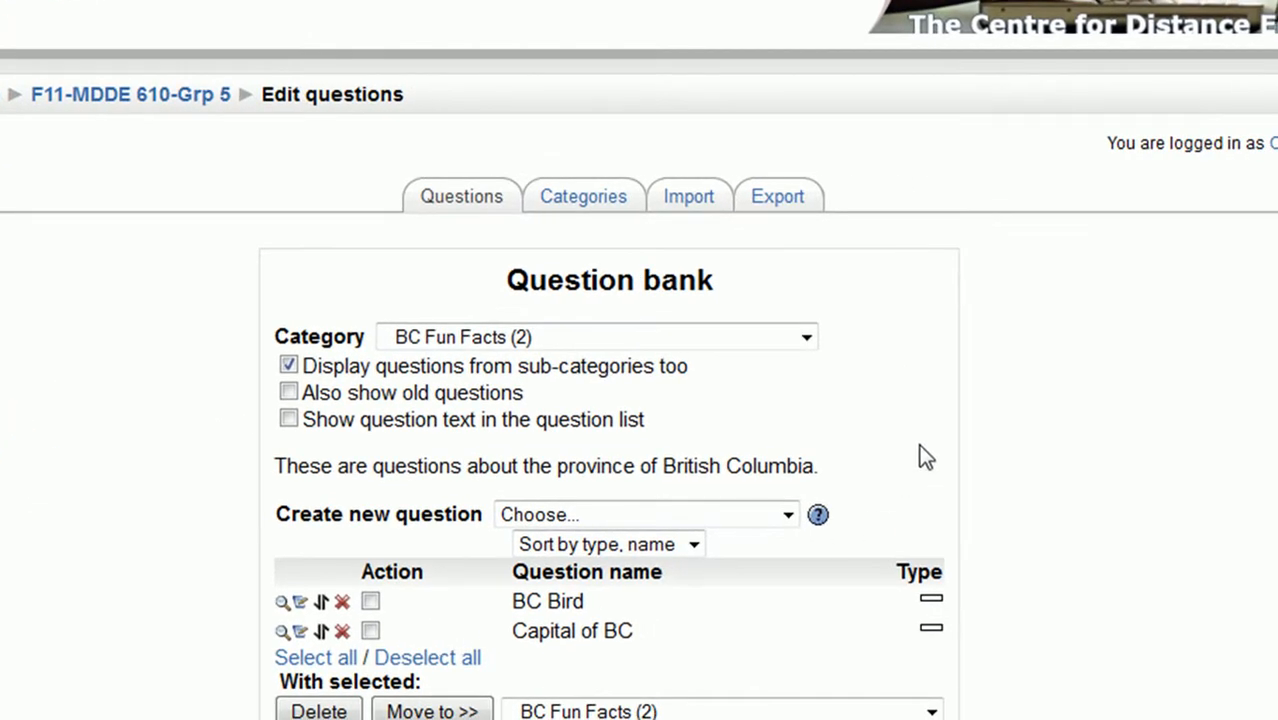
scroll(919, 444, "down", 3)
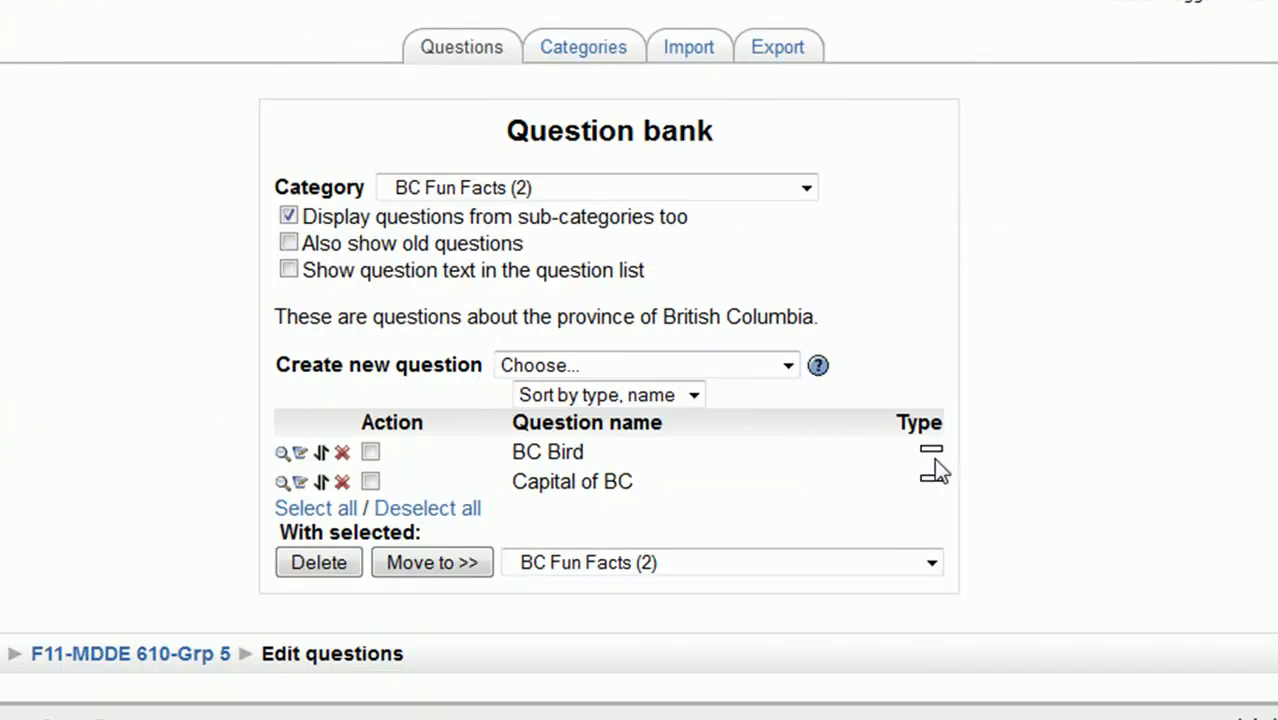
View the file formats offered for importing and exporting questions, and return to the question list.
left_click(692, 50)
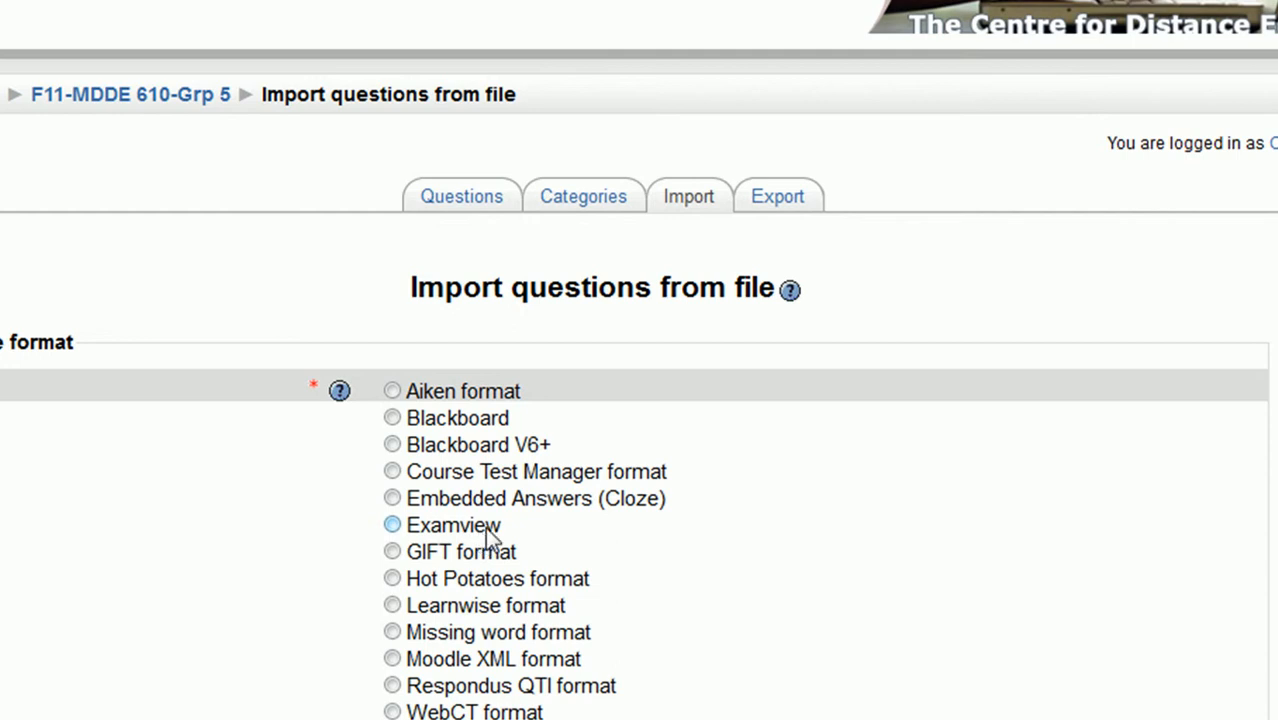
left_click(763, 212)
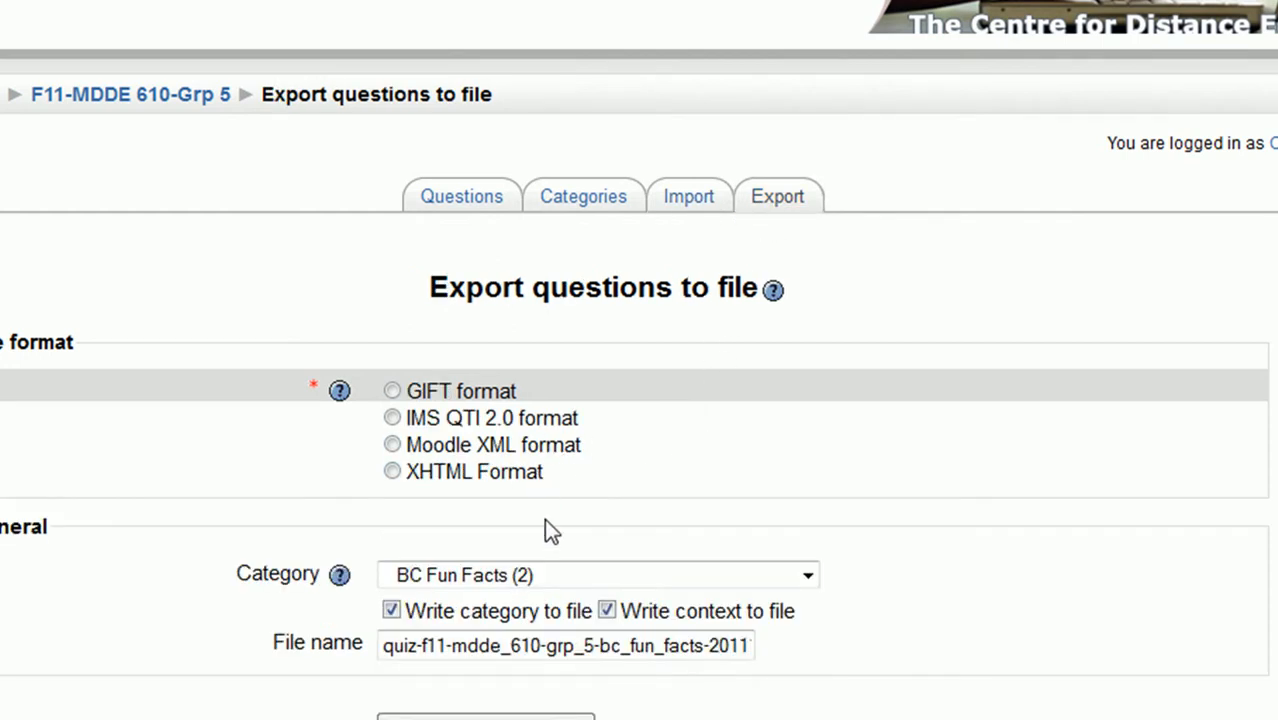
left_click(482, 204)
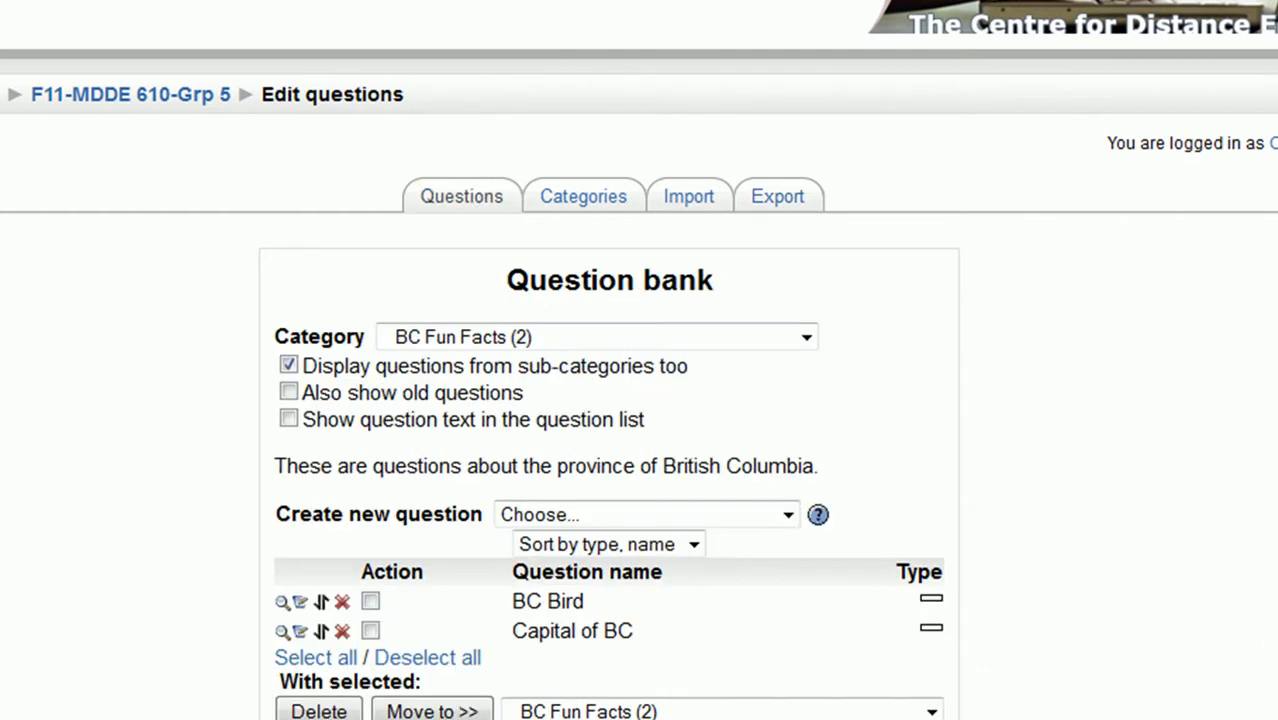
Open the BC Fun Facts category for editing from the category list and review its name and category info.
left_click(584, 222)
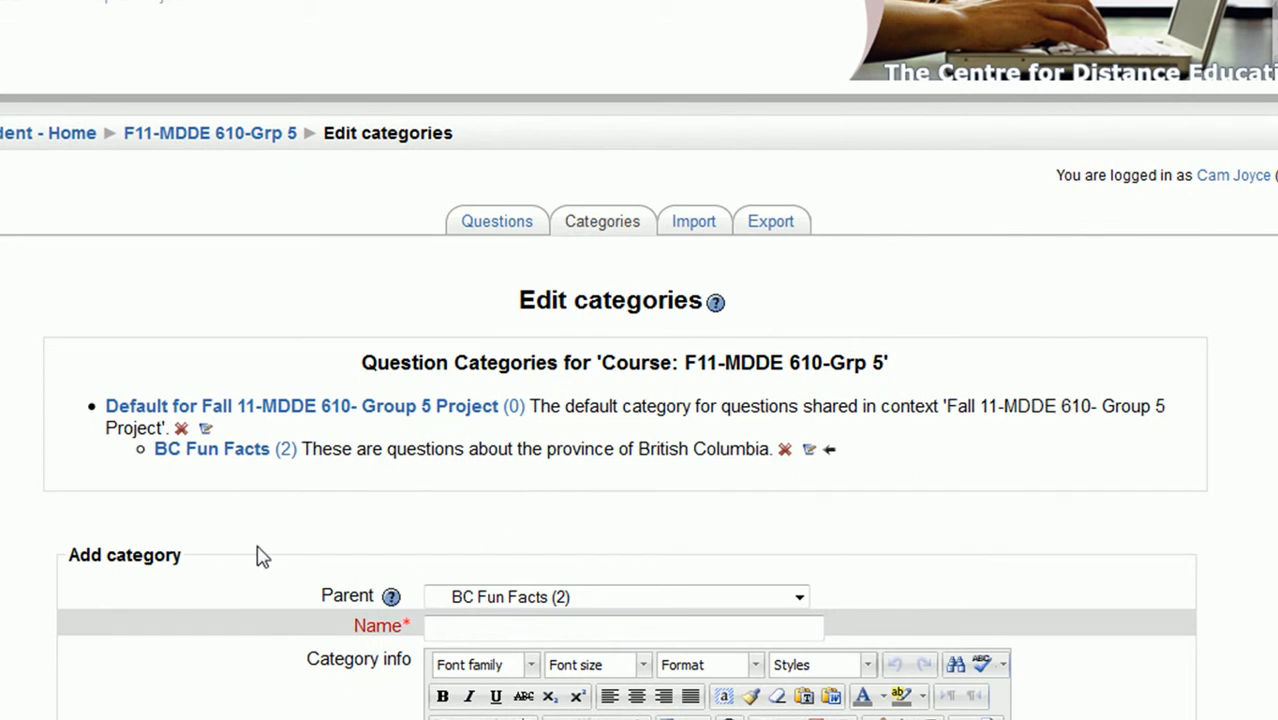
scroll(315, 556, "down", 5)
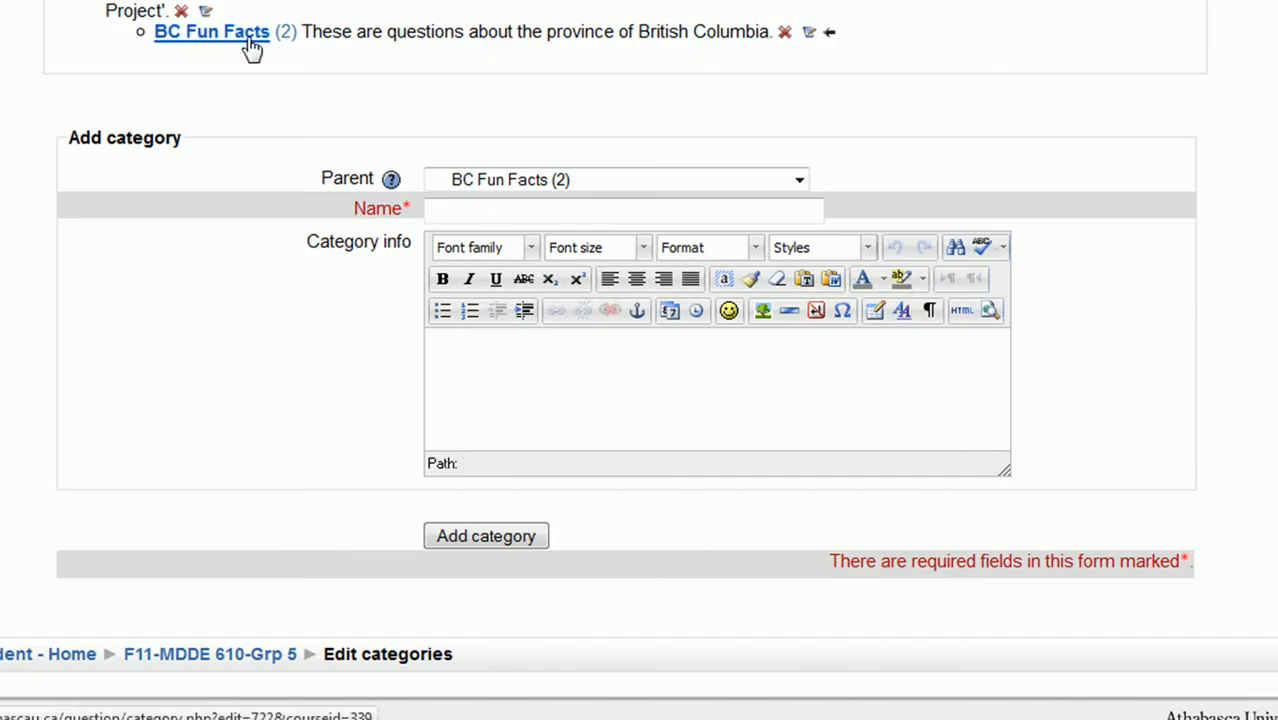
left_click(248, 40)
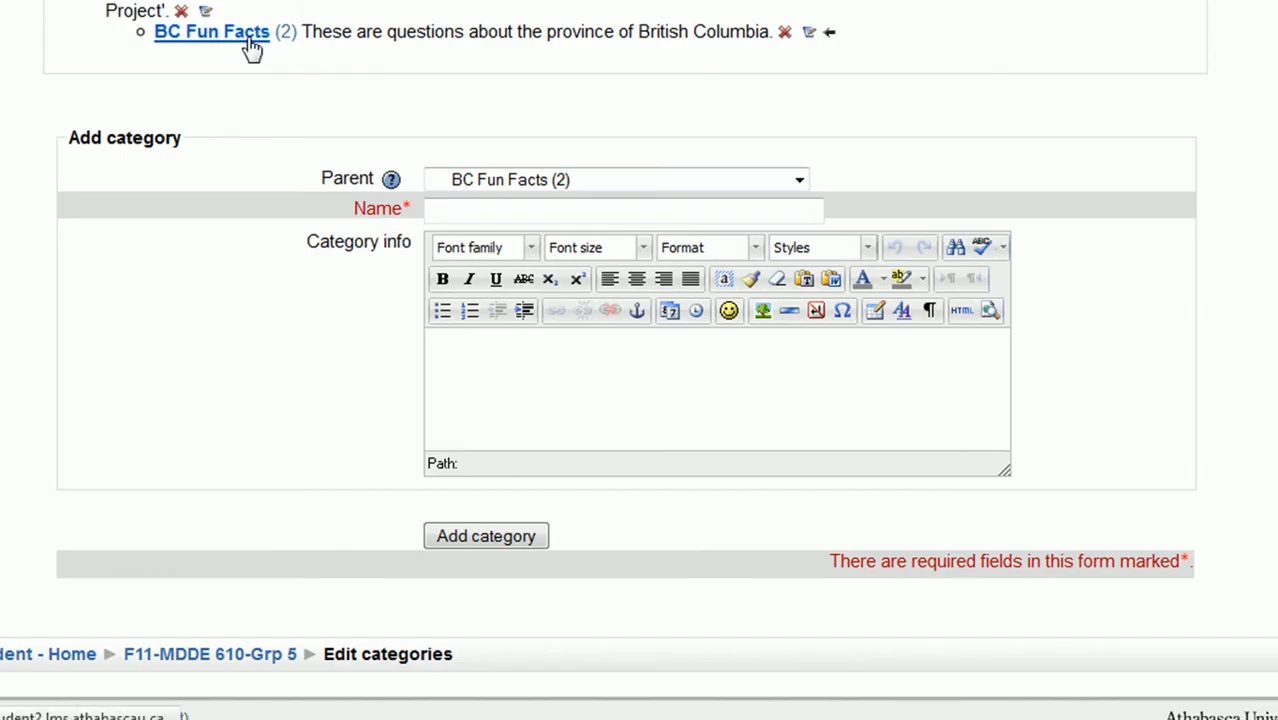
scroll(1274, 389, "down", 2)
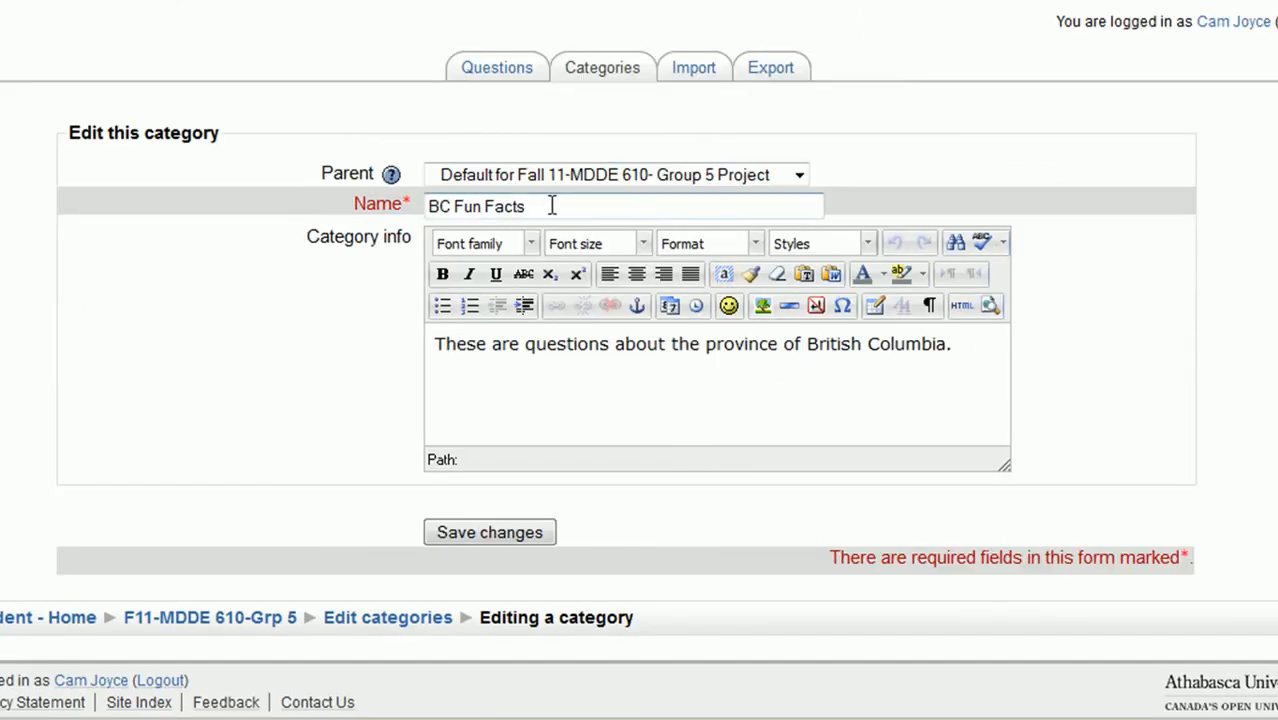
left_click_drag(550, 207, 393, 204)
left_click_drag(956, 345, 372, 340)
left_click(1133, 384)
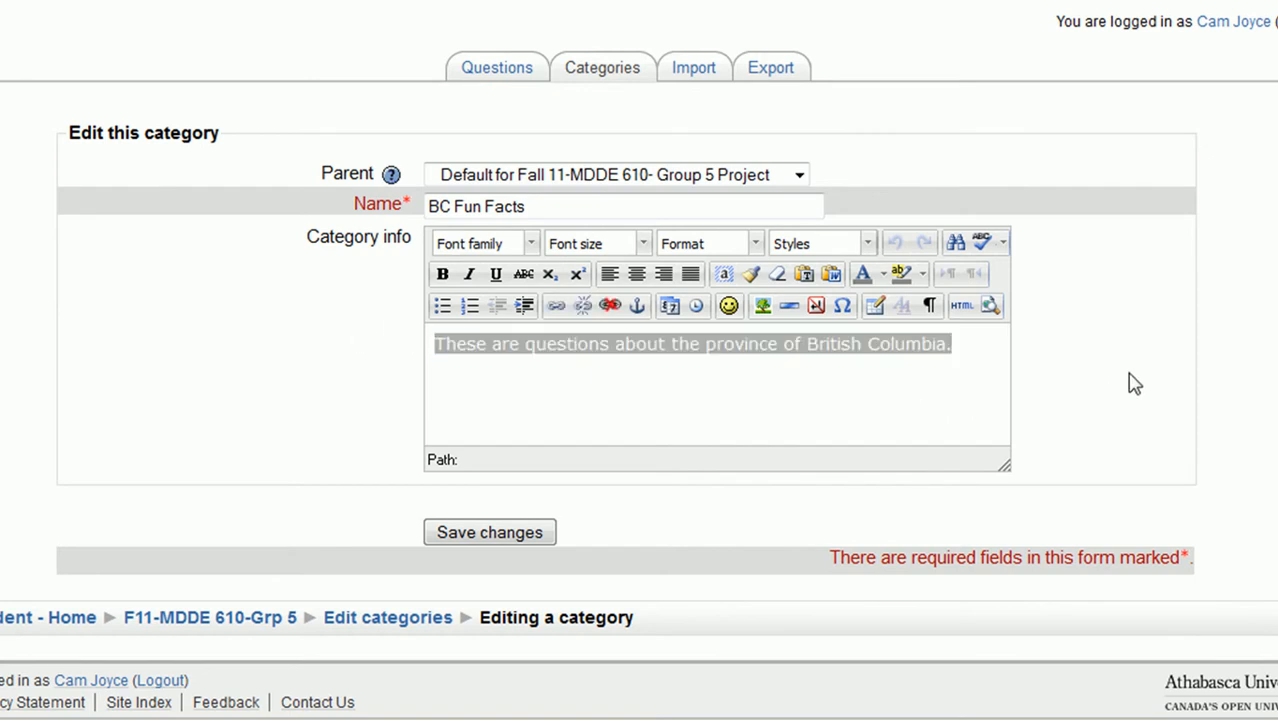
Return to the question bank and choose BC Fun Facts as the displayed category.
left_click(498, 70)
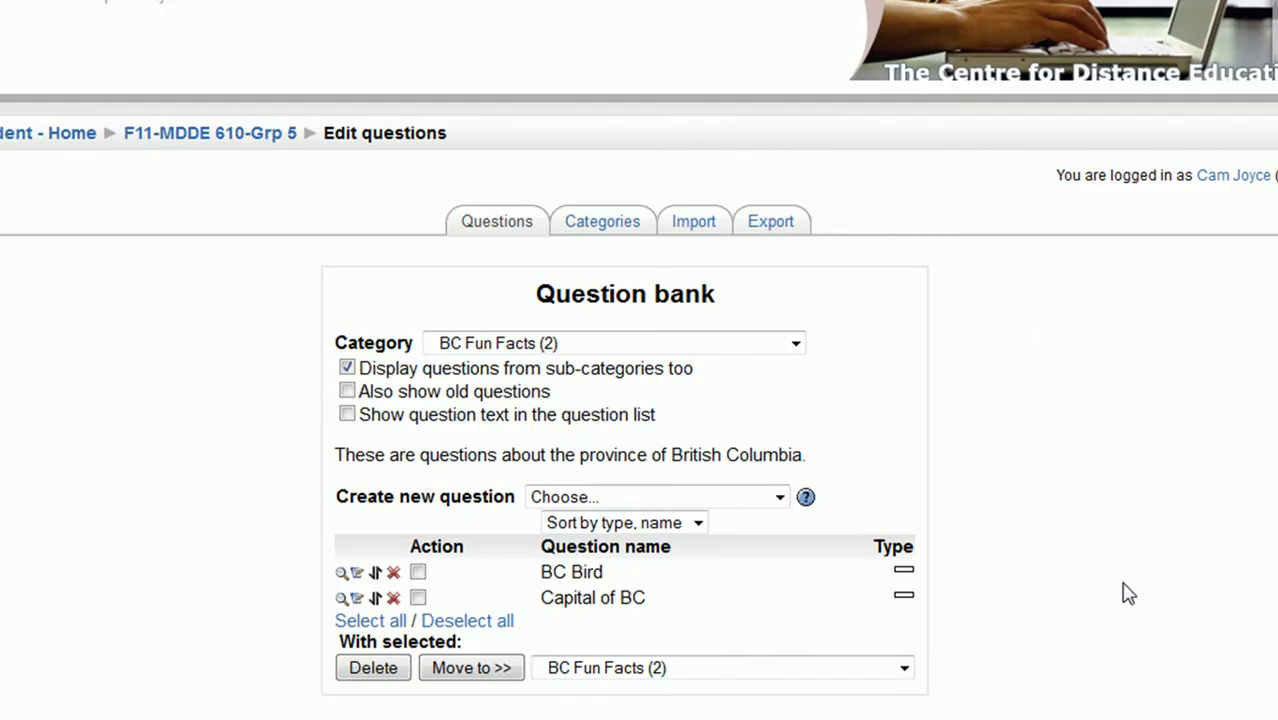
left_click(665, 352)
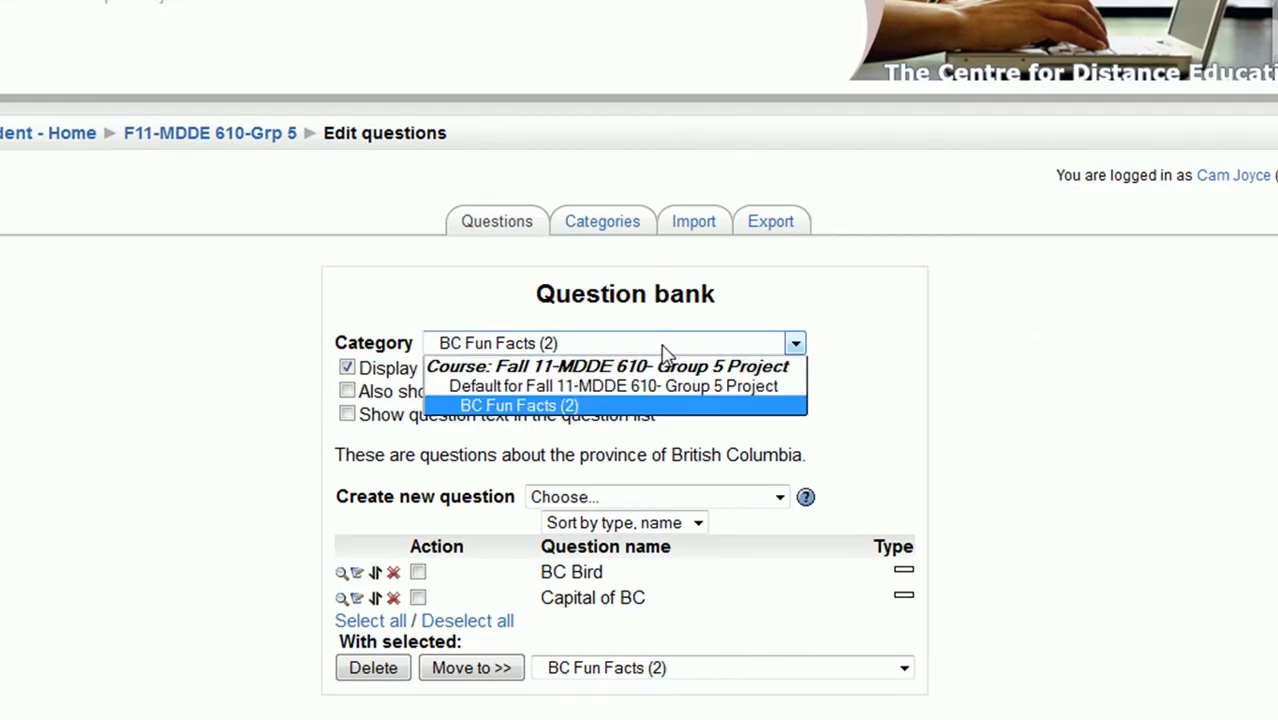
left_click(651, 406)
scroll(866, 433, "down", 2)
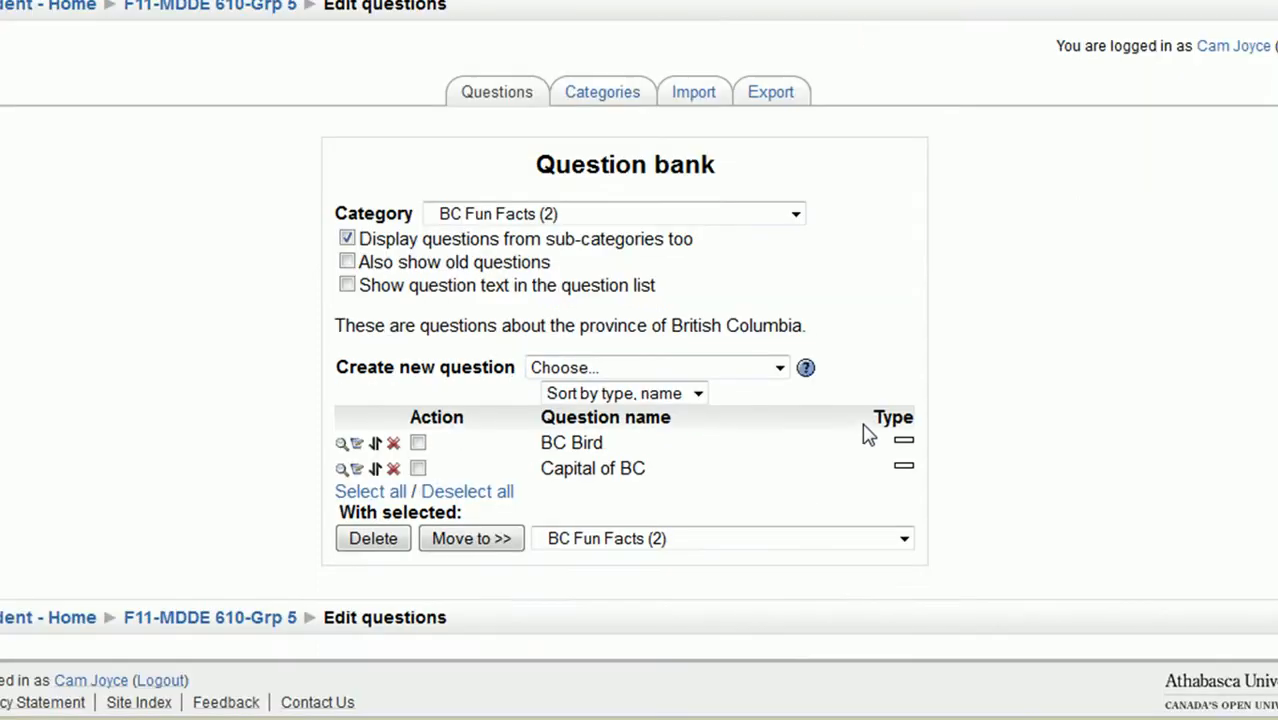
Review the available types for a new question, read the help on creating a new question, and close the help window.
left_click(778, 367)
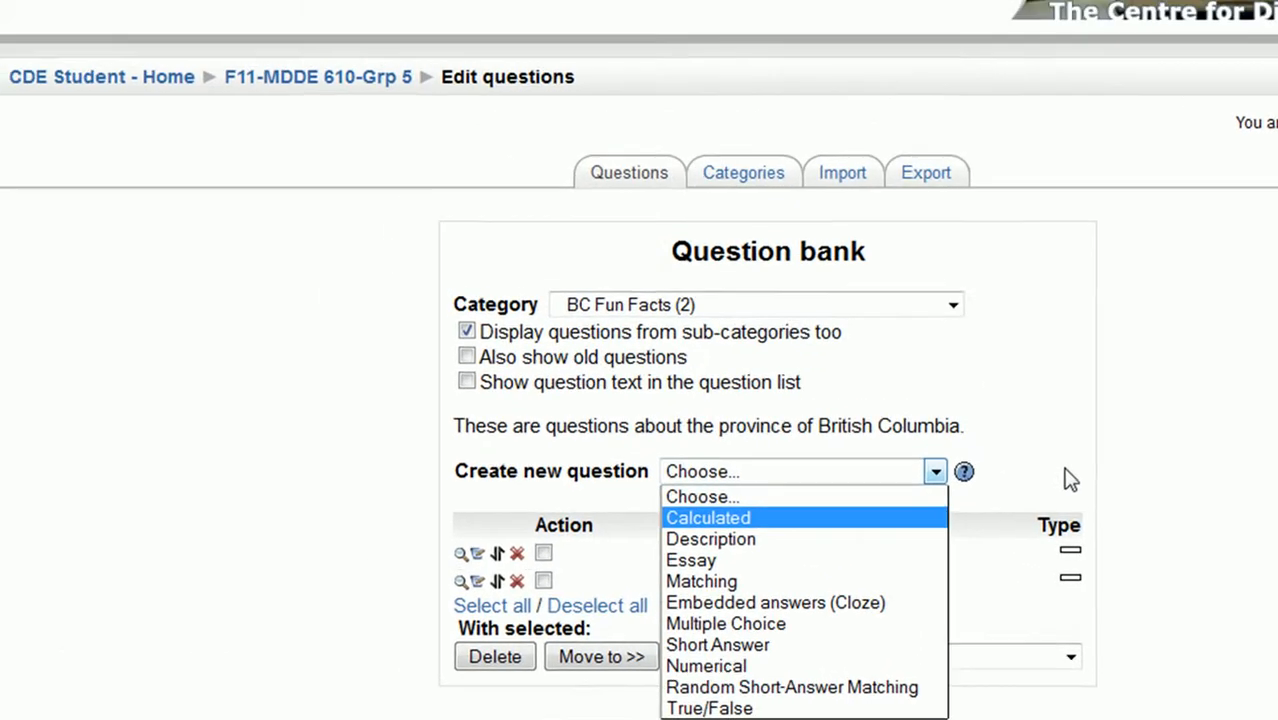
left_click(903, 373)
left_click(1133, 586)
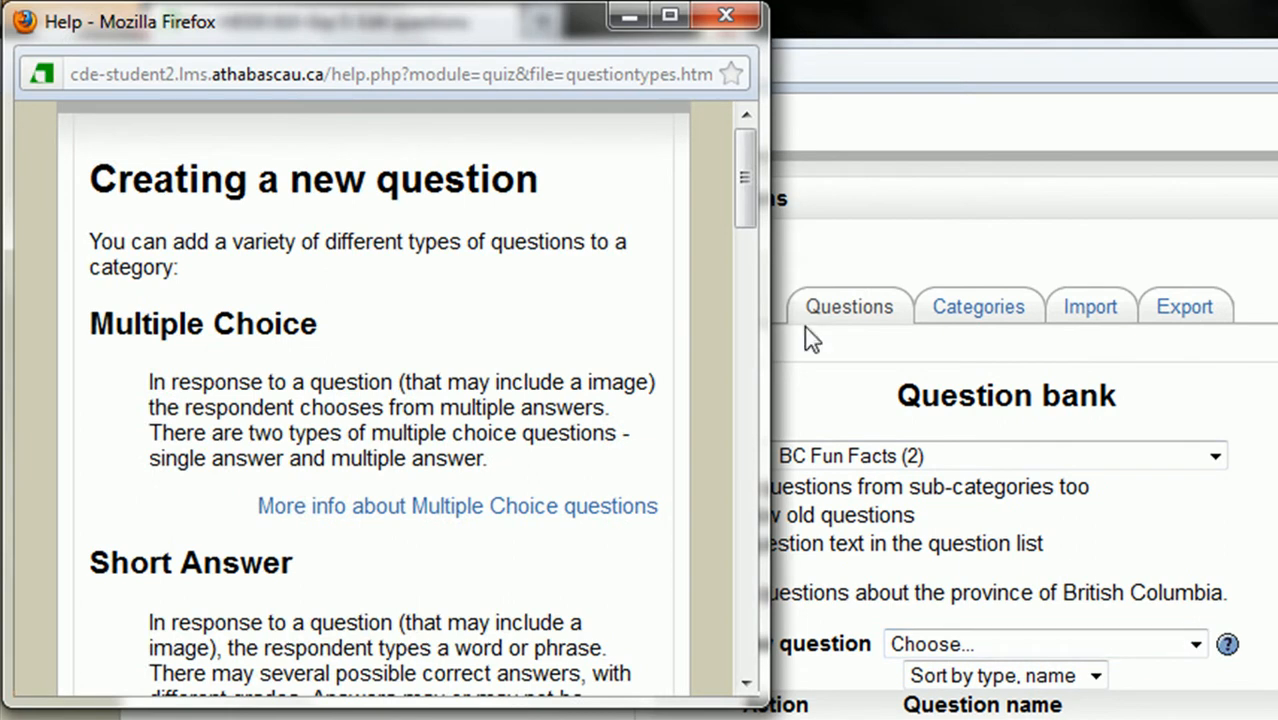
left_click_drag(756, 214, 757, 422)
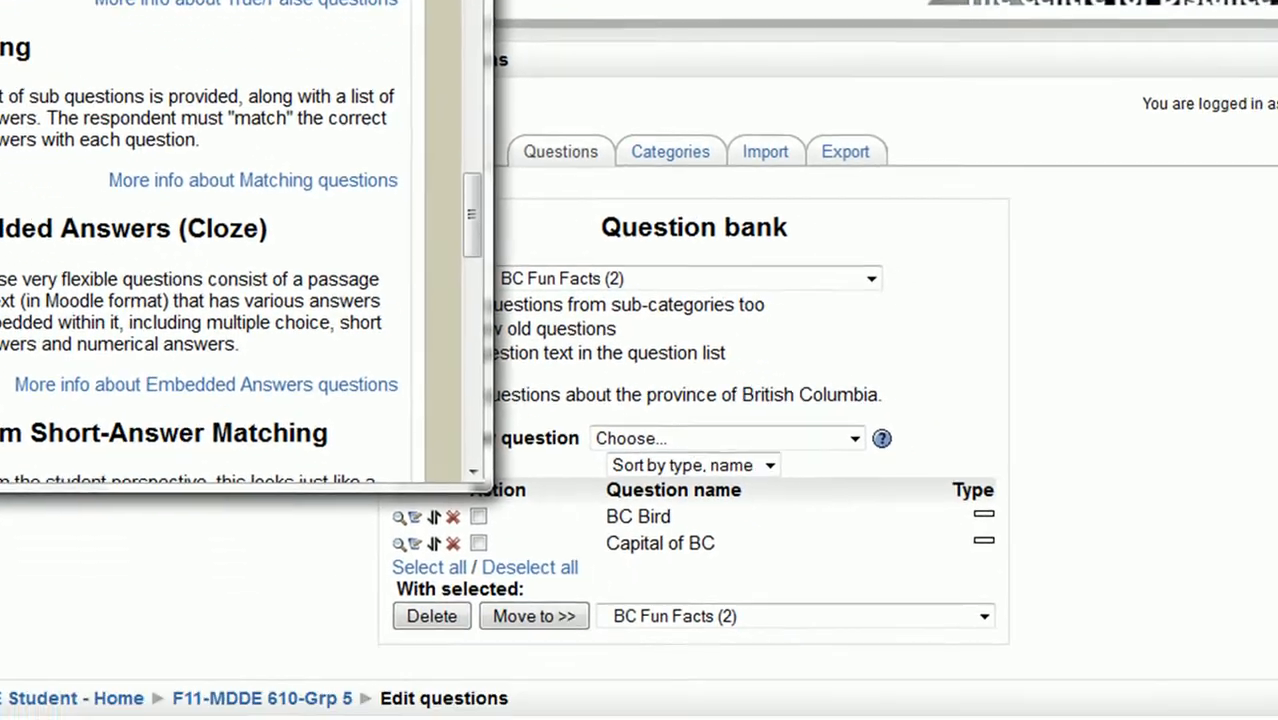
left_click(726, 15)
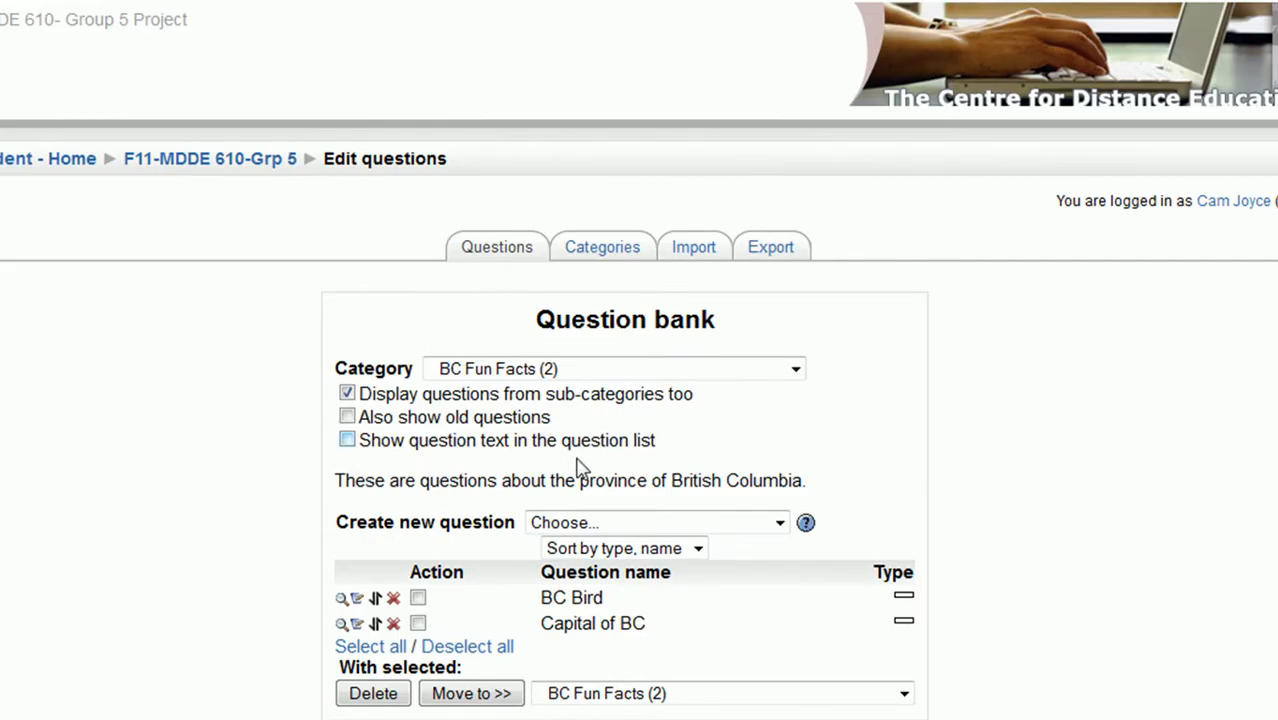
Open the BC Bird short-answer question for editing and review its question name and question text.
left_click(356, 599)
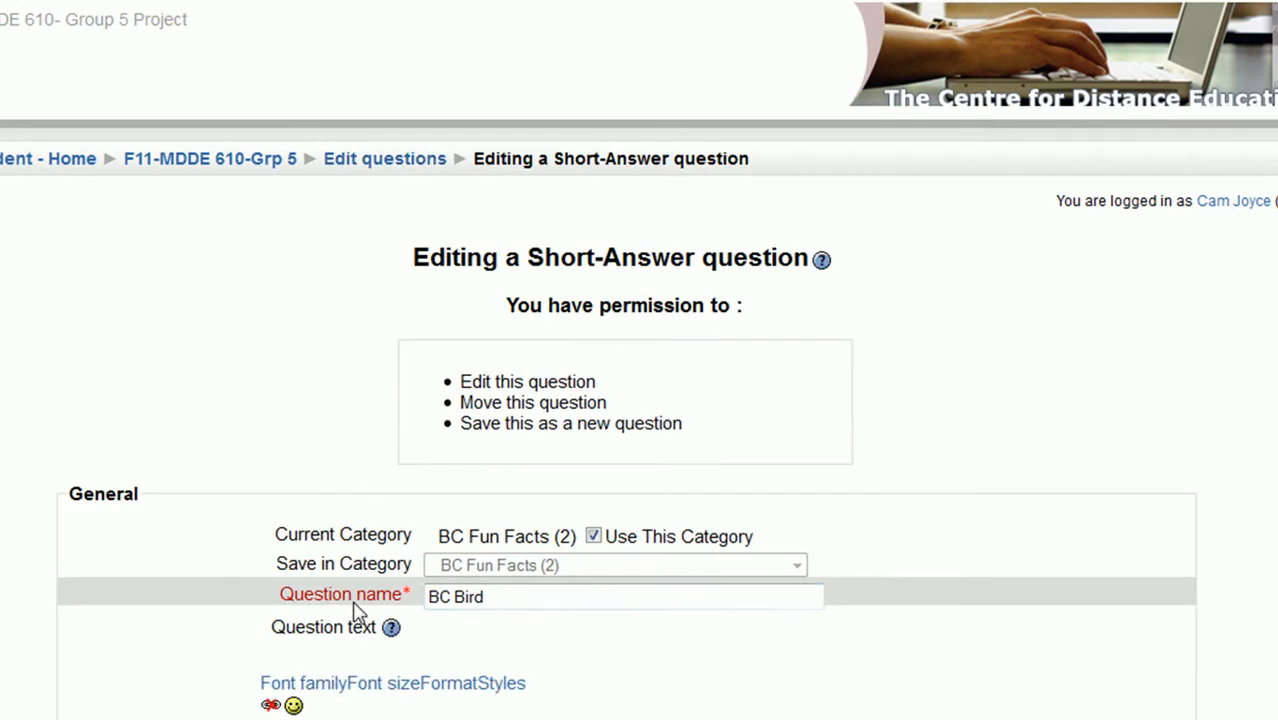
scroll(979, 596, "down", 3)
scroll(985, 598, "down", 3)
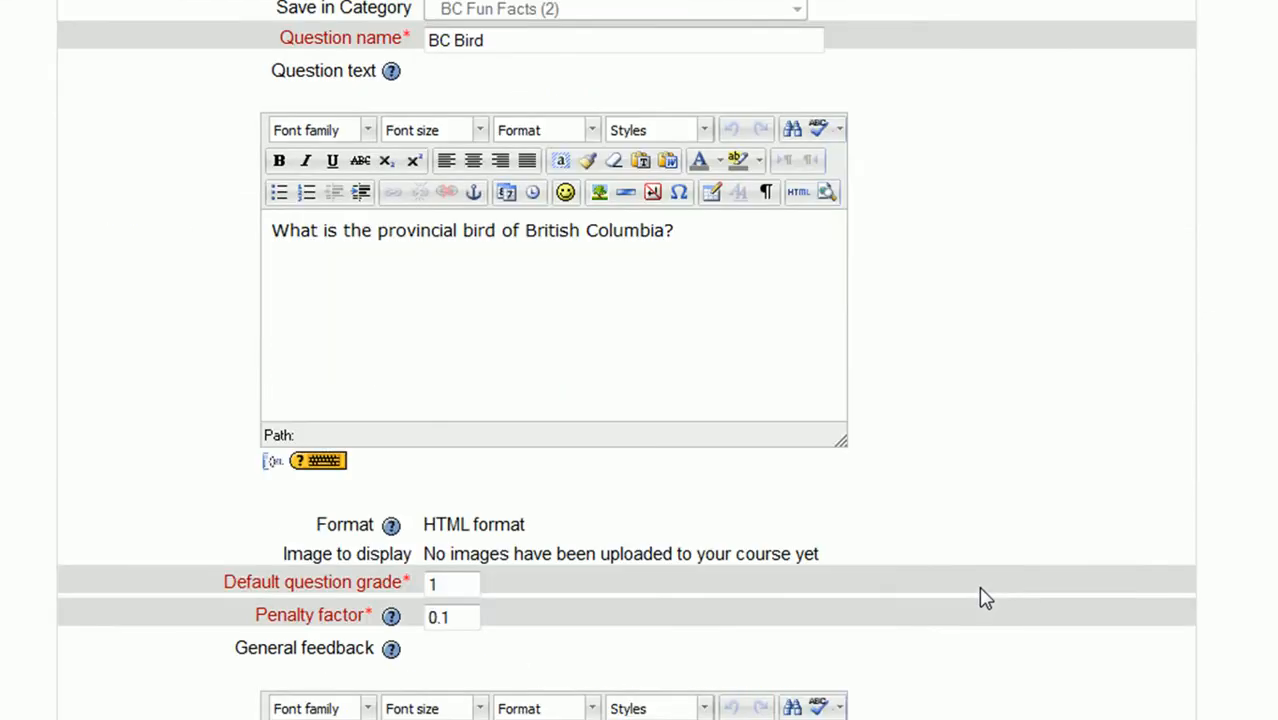
left_click_drag(485, 40, 424, 40)
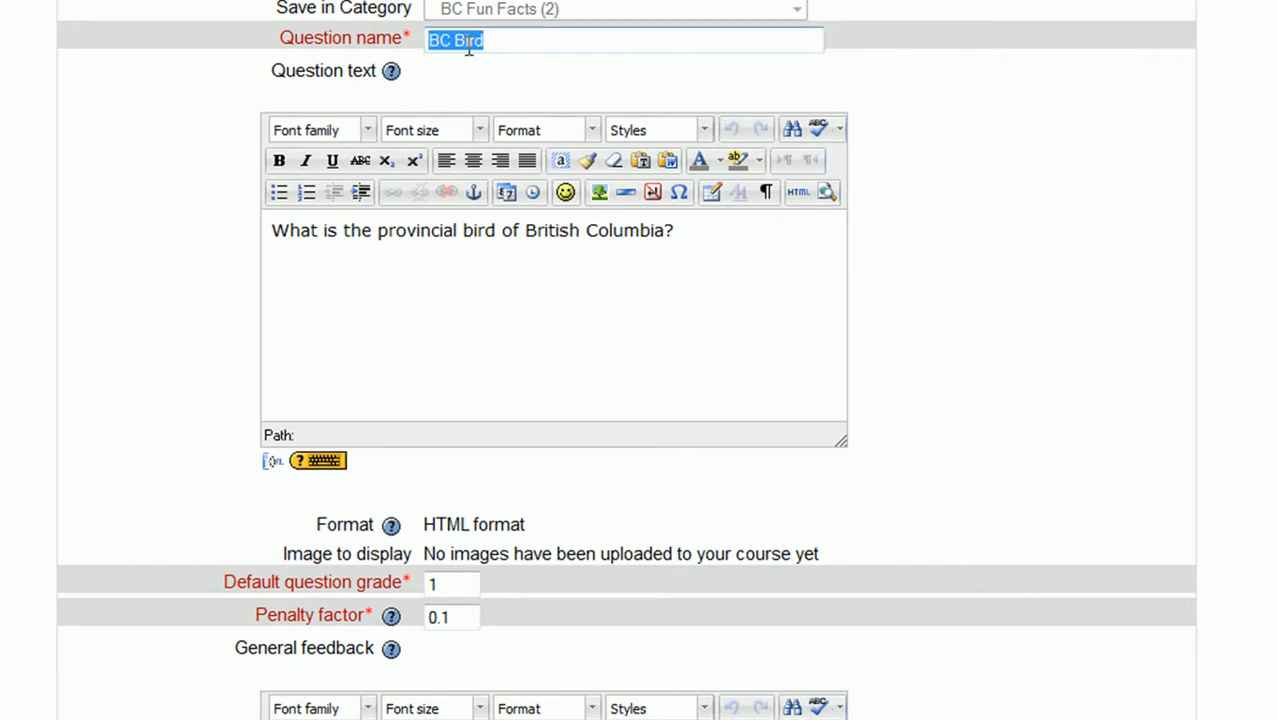
left_click(289, 226)
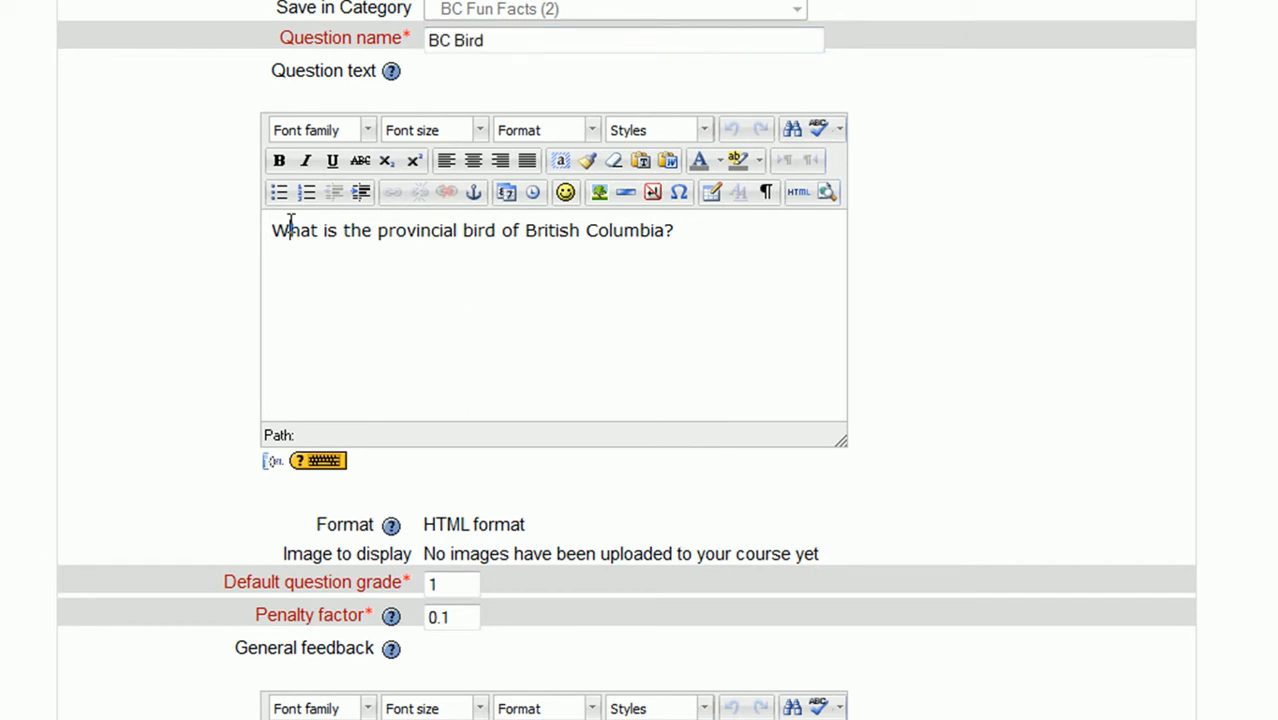
Examine the question's default question grade and penalty factor.
scroll(970, 397, "down", 3)
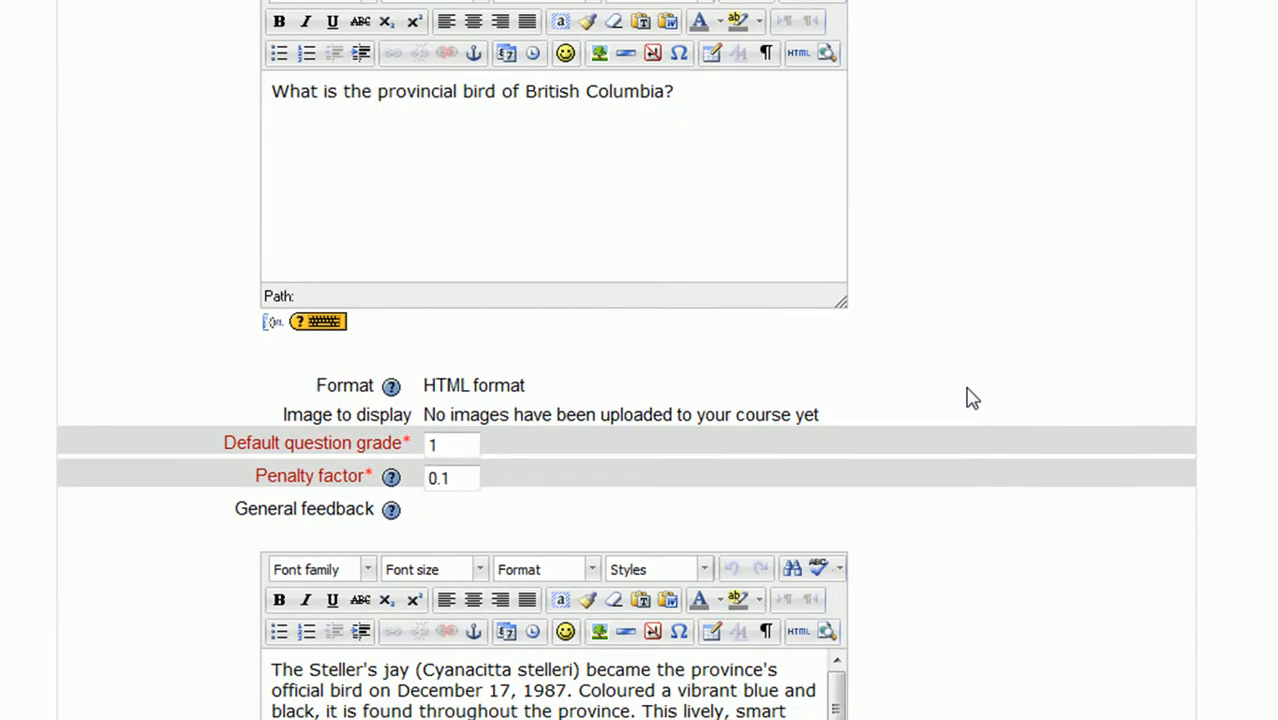
scroll(970, 397, "down", 3)
double_click(437, 305)
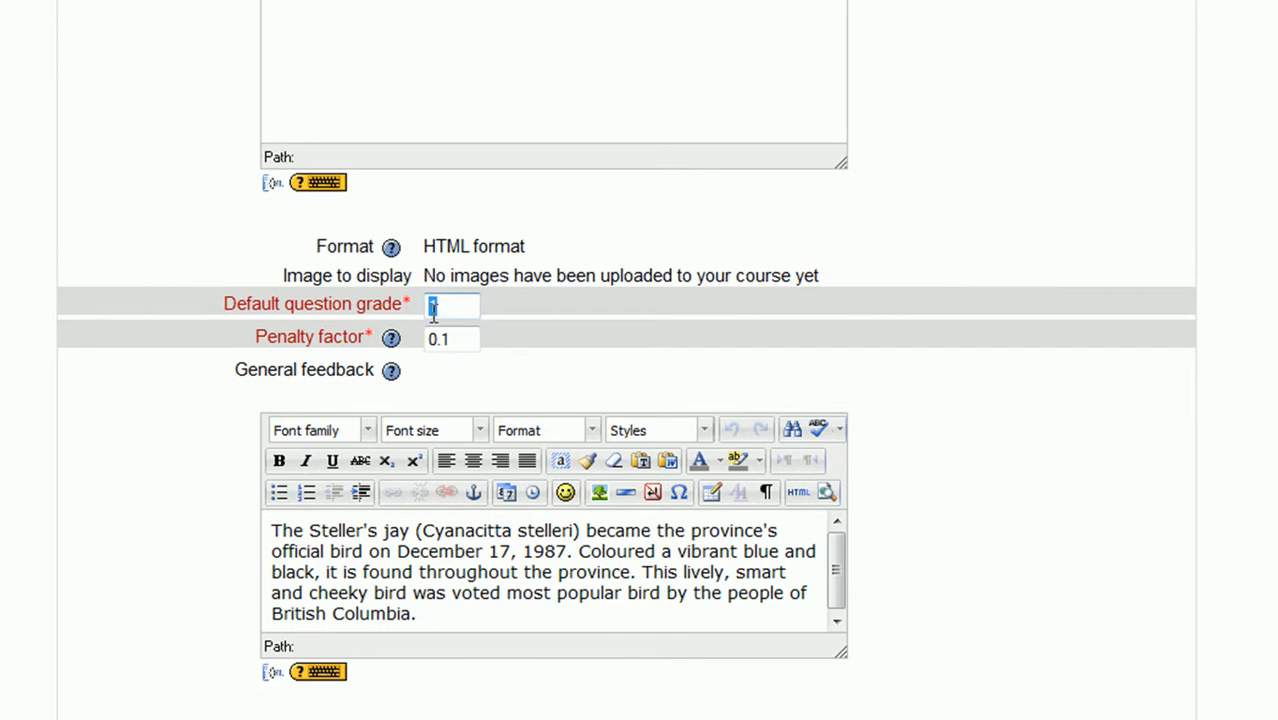
double_click(448, 338)
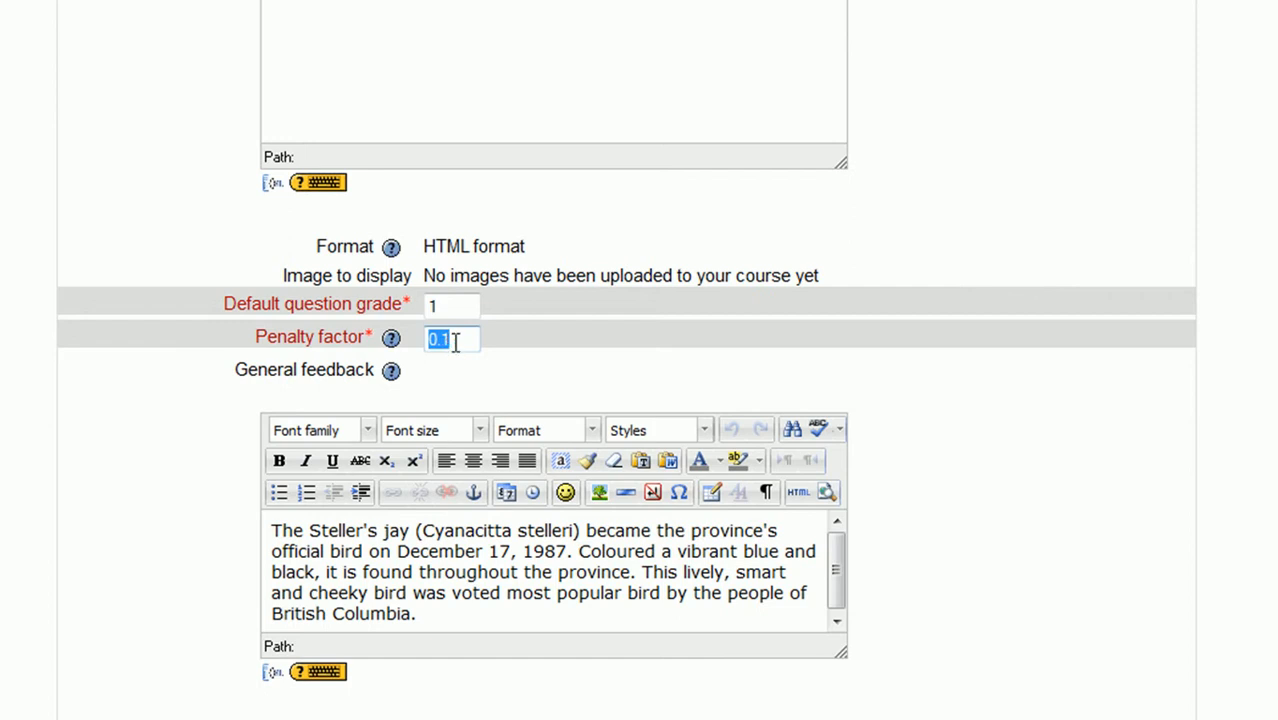
left_click(451, 310)
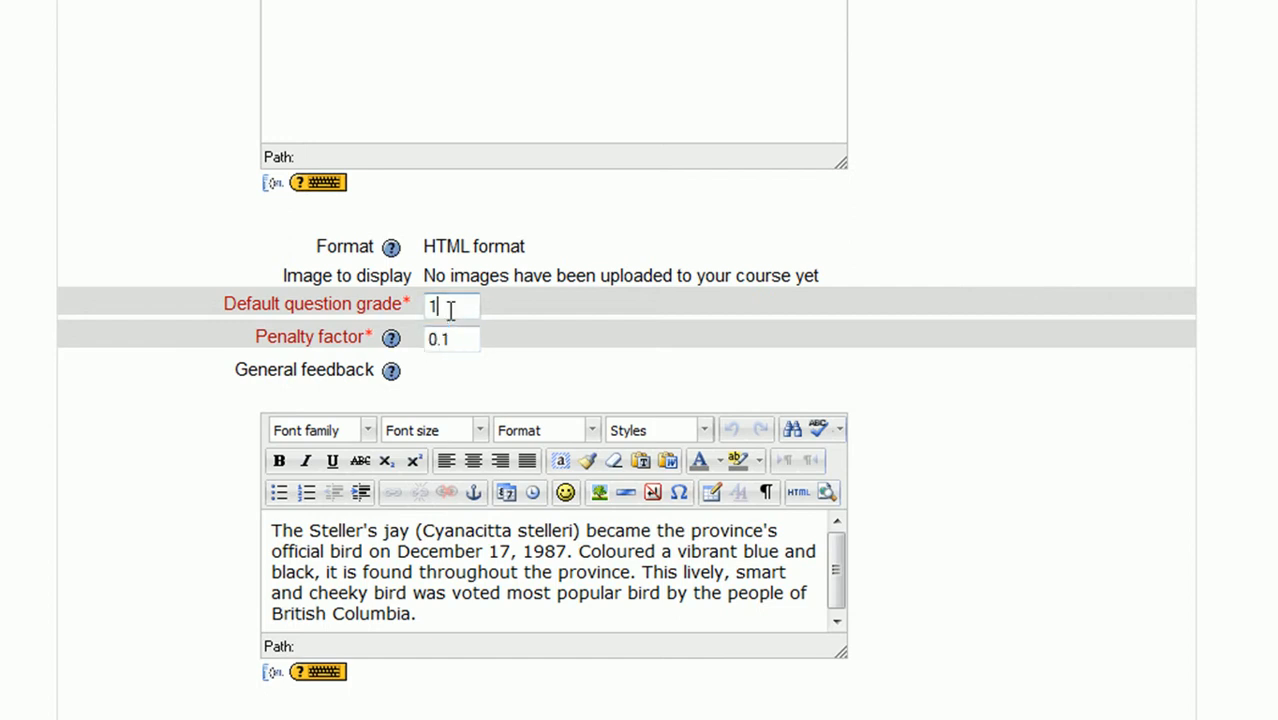
left_click_drag(451, 308, 418, 339)
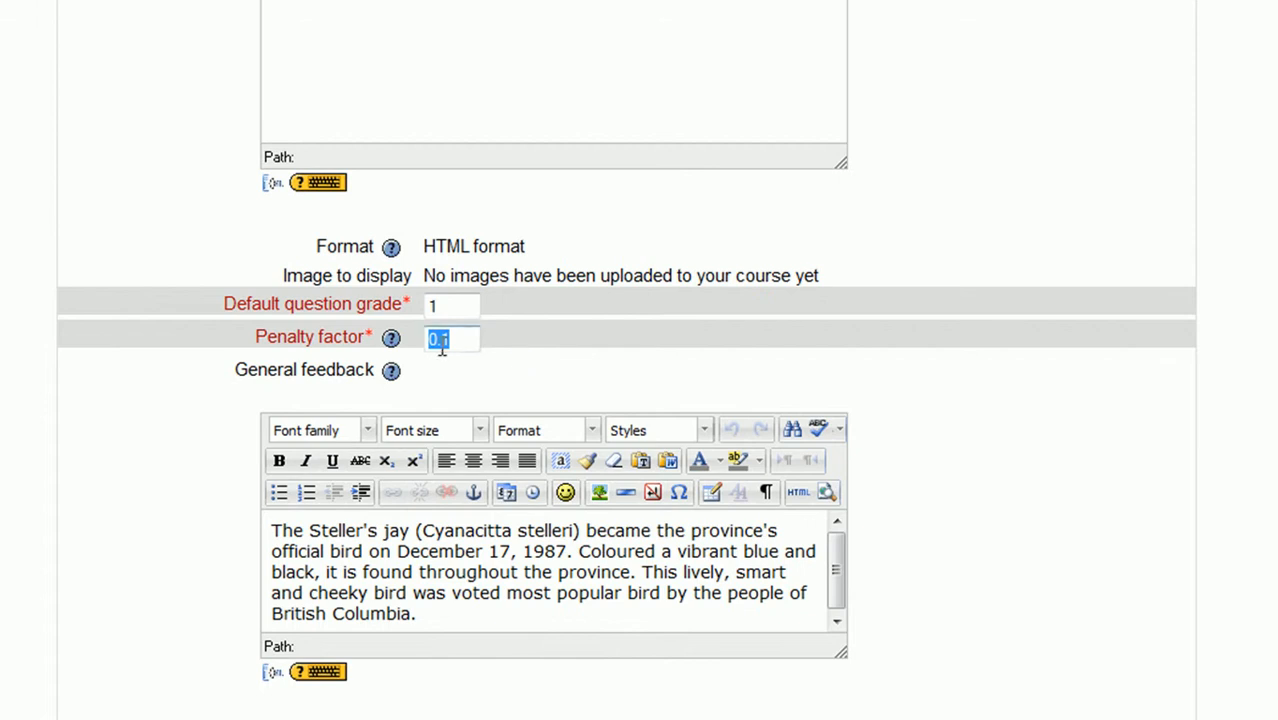
left_click(463, 339)
Read through the general feedback text of the BC Bird question.
scroll(962, 391, "down", 3)
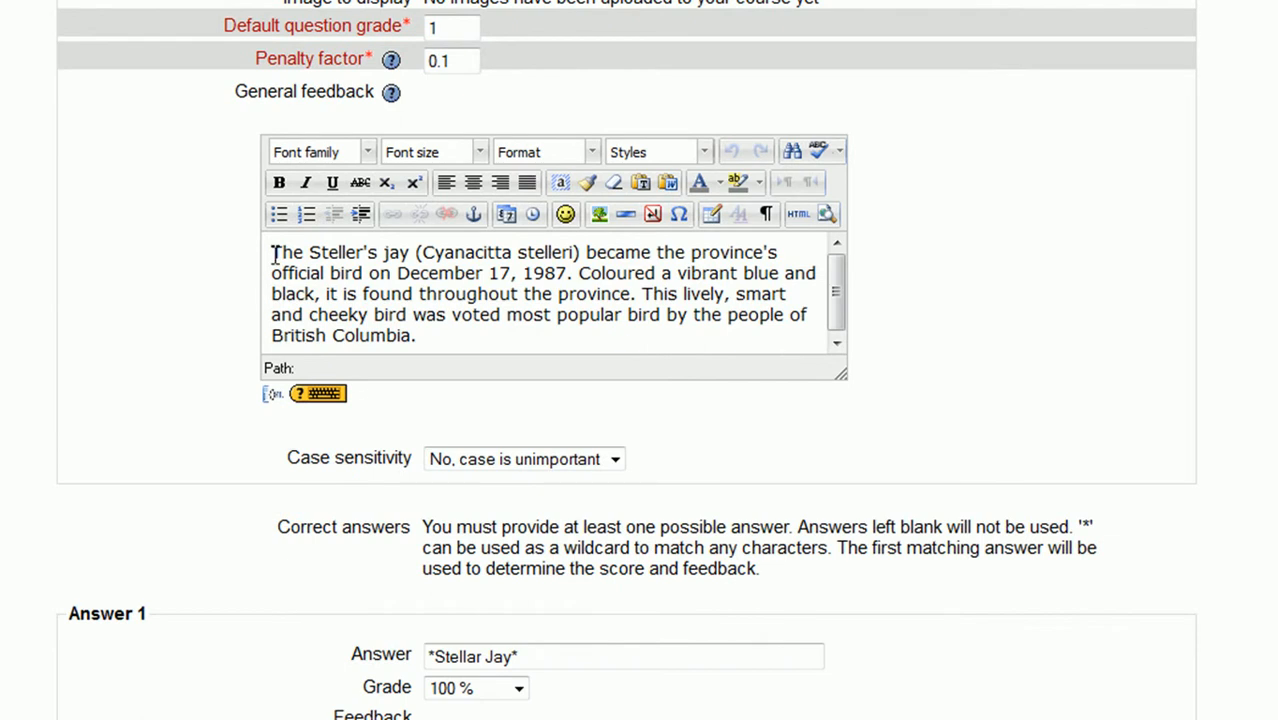
left_click_drag(272, 256, 436, 350)
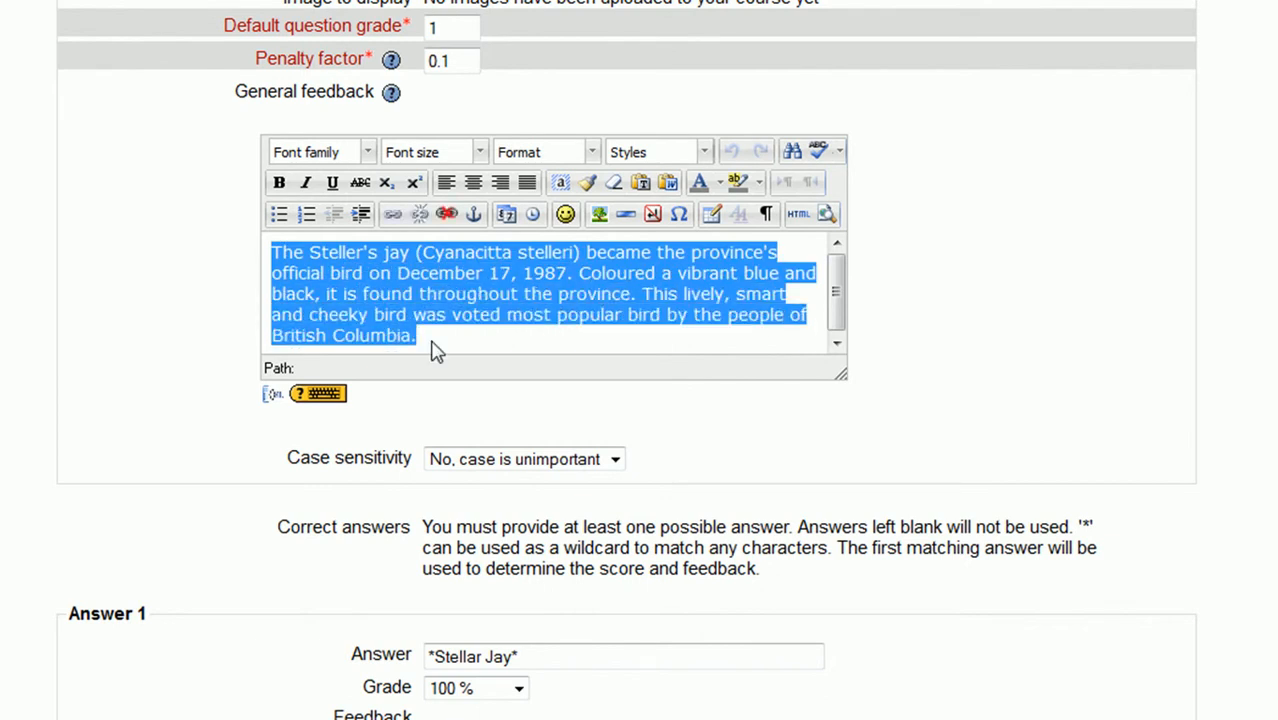
left_click(436, 350)
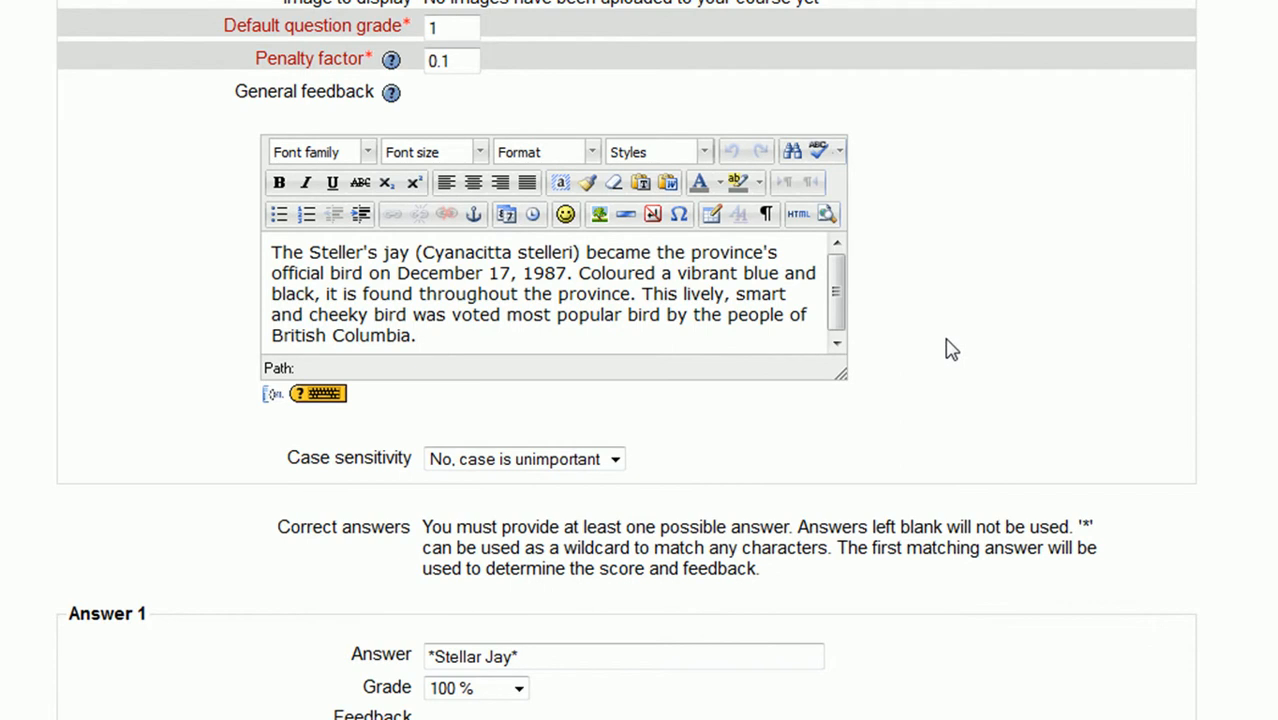
scroll(950, 349, "up", 5)
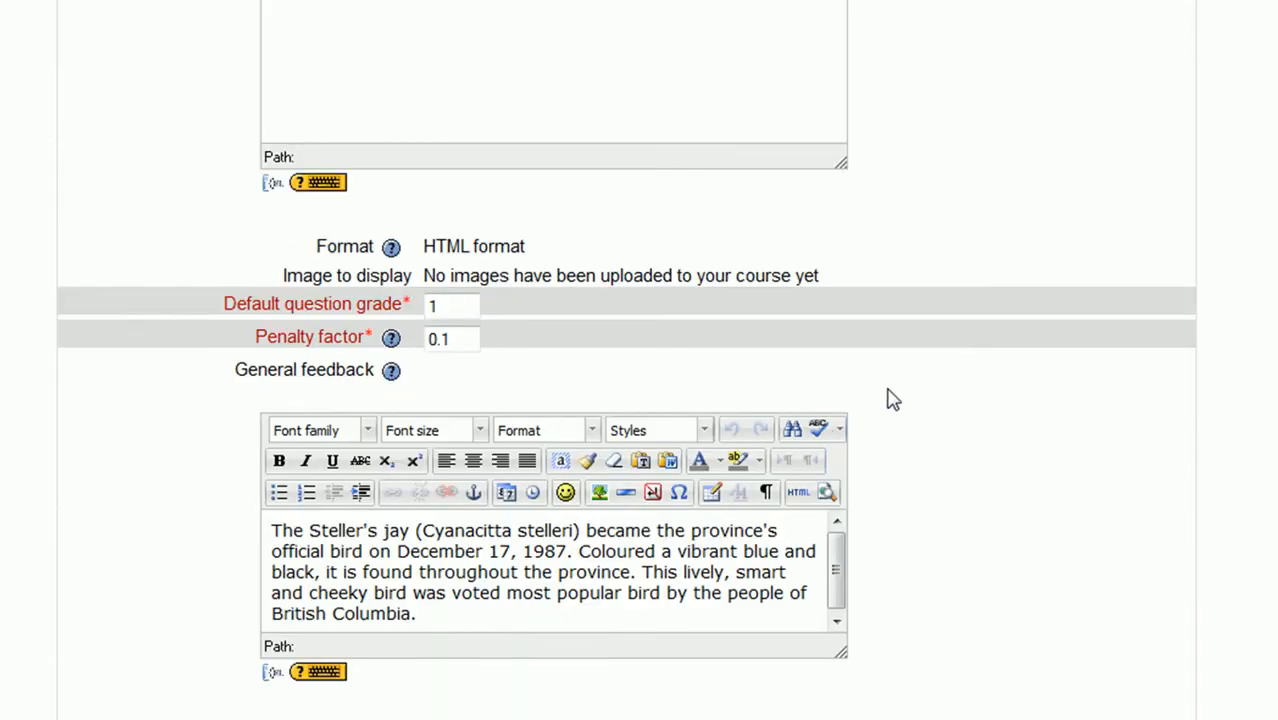
scroll(1010, 520, "down", 3)
left_click_drag(472, 476, 270, 392)
left_click(1023, 443)
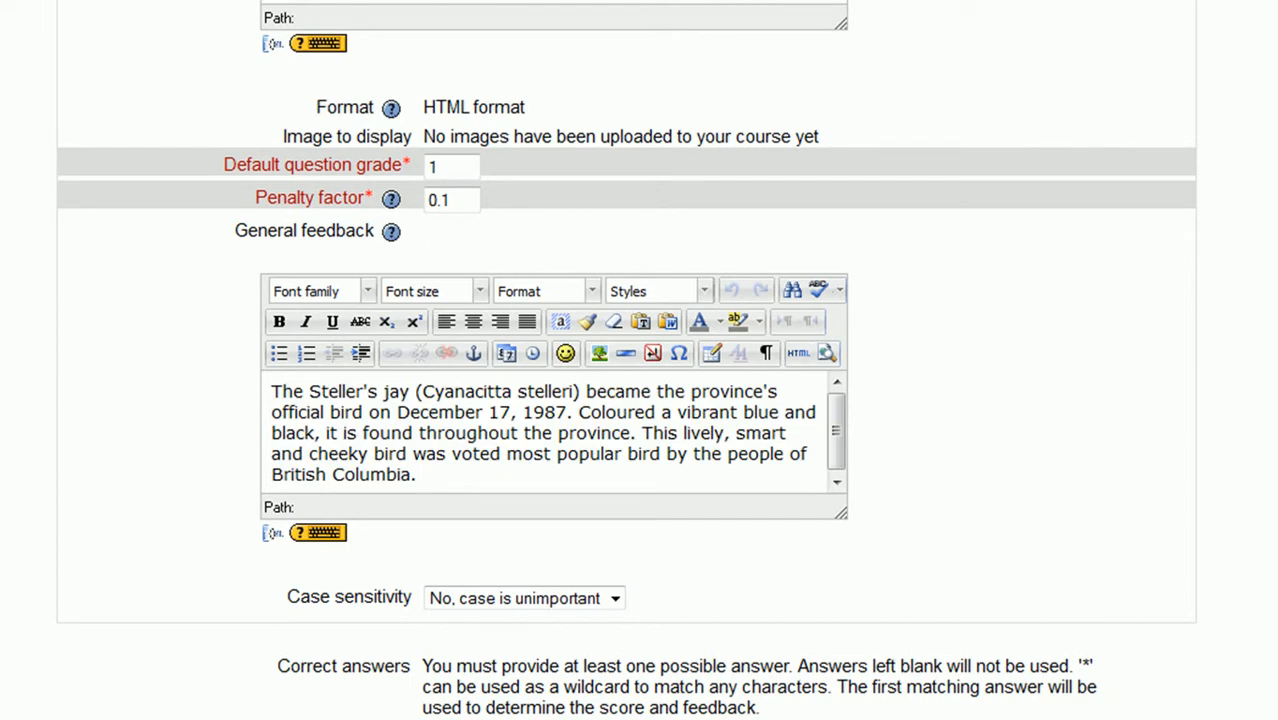
Set the question's case sensitivity to "No, case is unimportant".
left_click(615, 598)
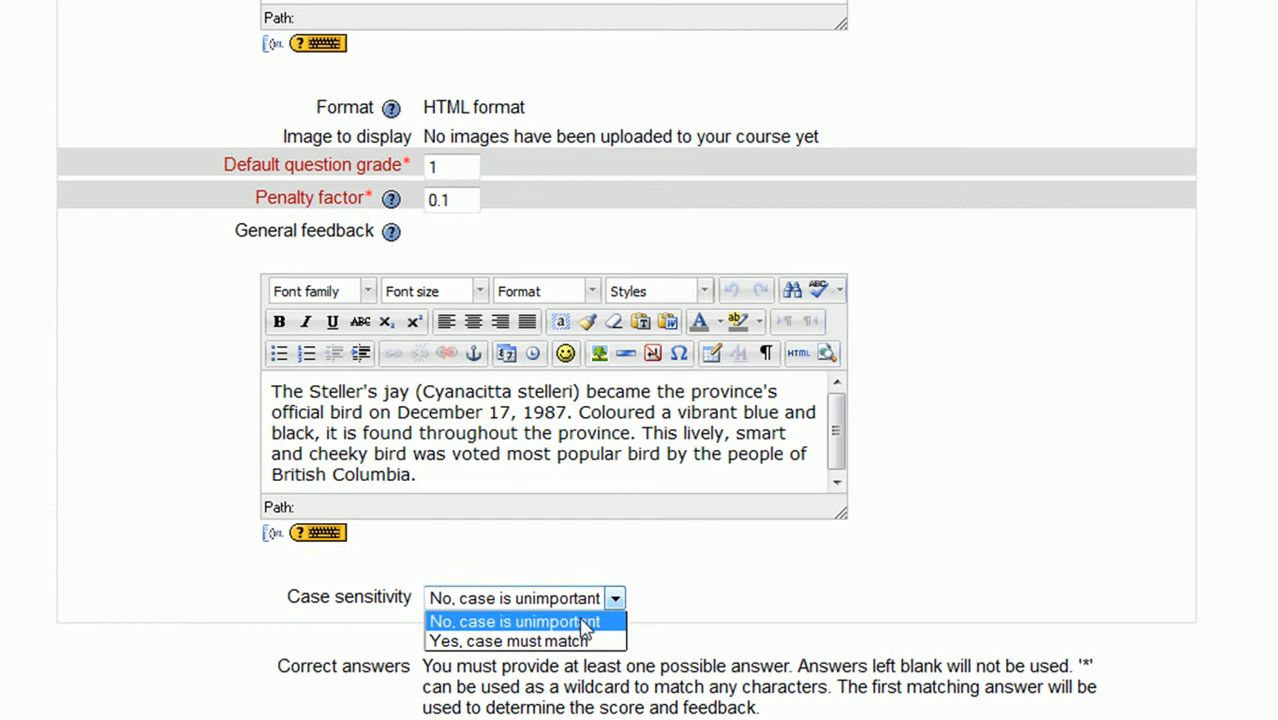
left_click(583, 624)
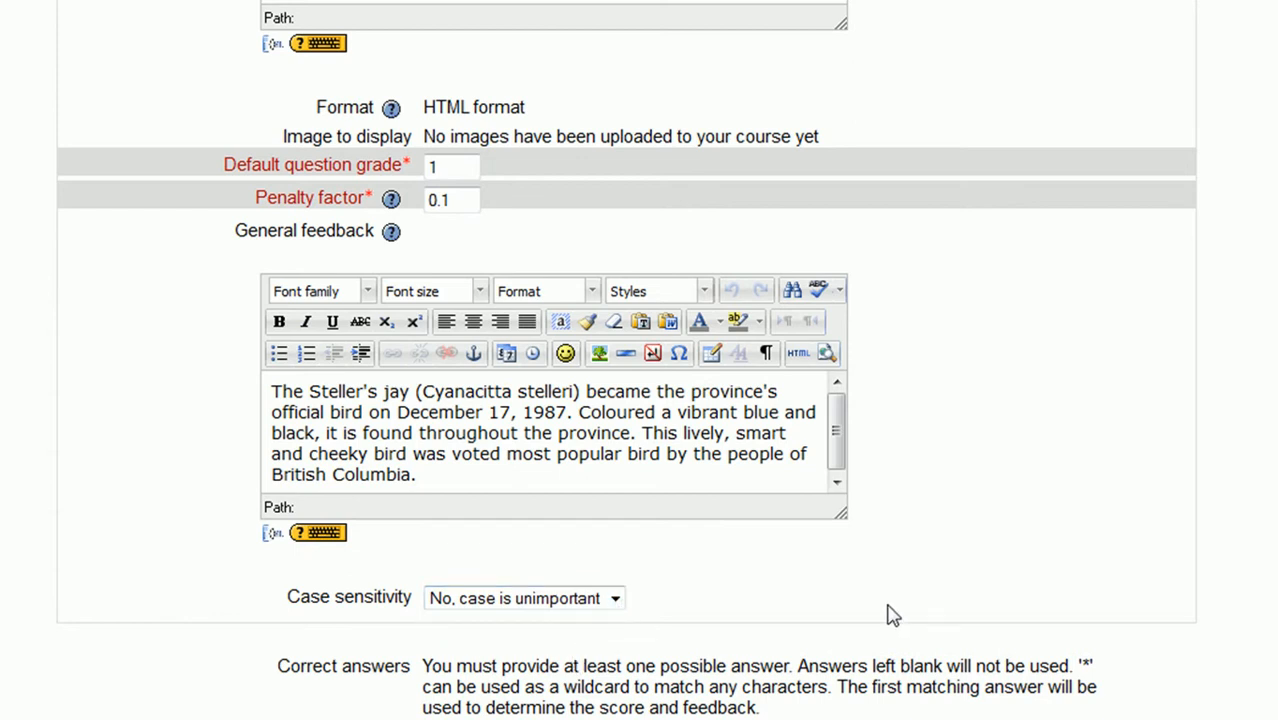
scroll(893, 615, "down", 4)
scroll(893, 615, "down", 3)
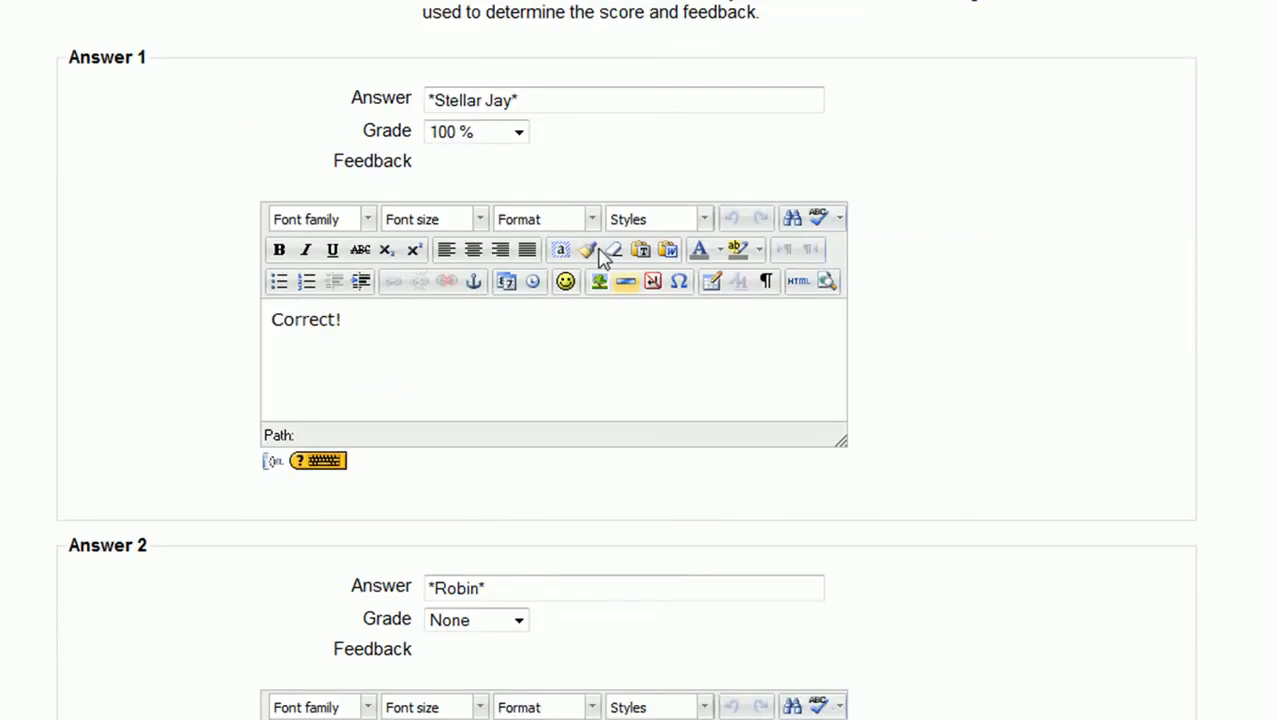
Look through the grade options for the *Stellar Jay* answer and set its grade to 100 %.
left_click_drag(520, 102, 428, 100)
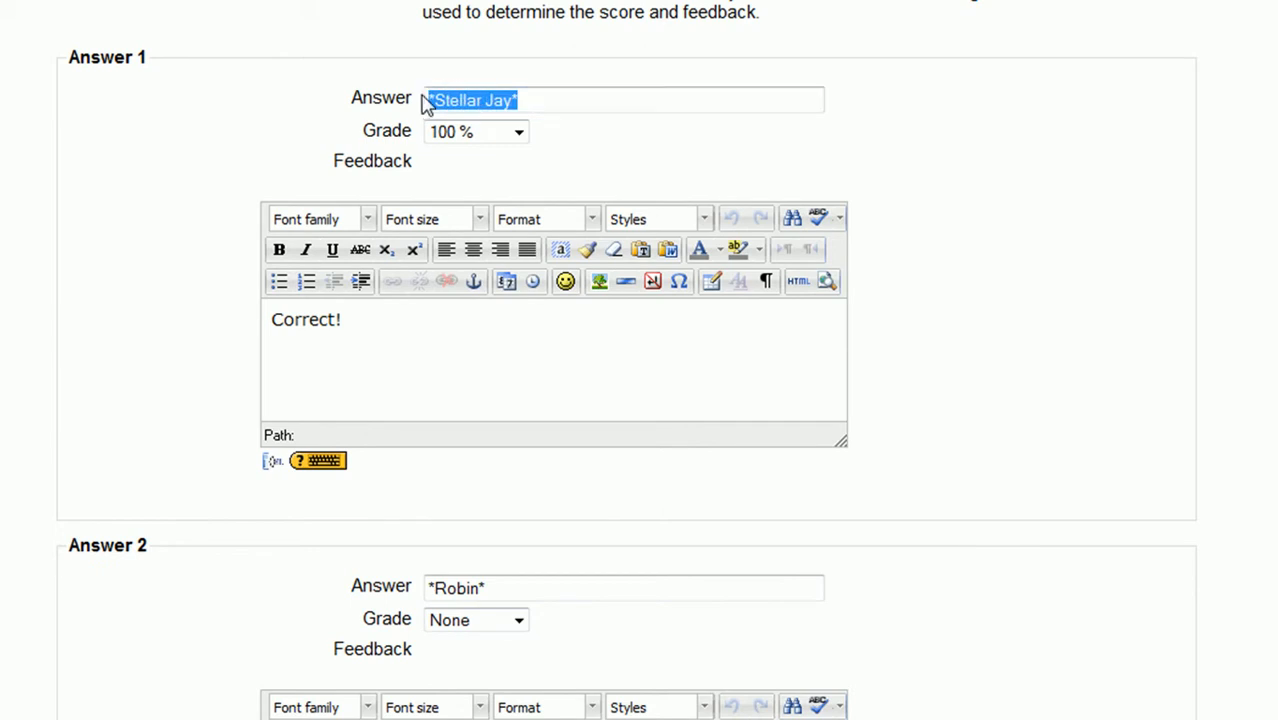
left_click(435, 102)
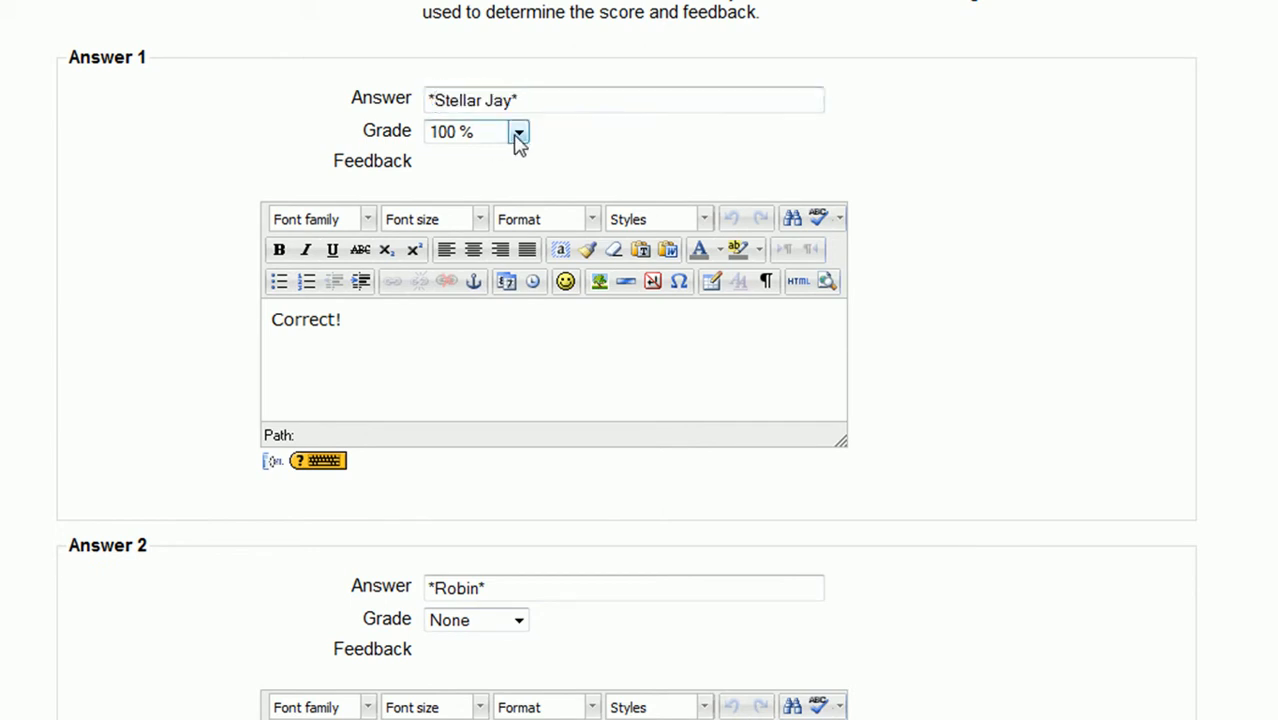
left_click(517, 134)
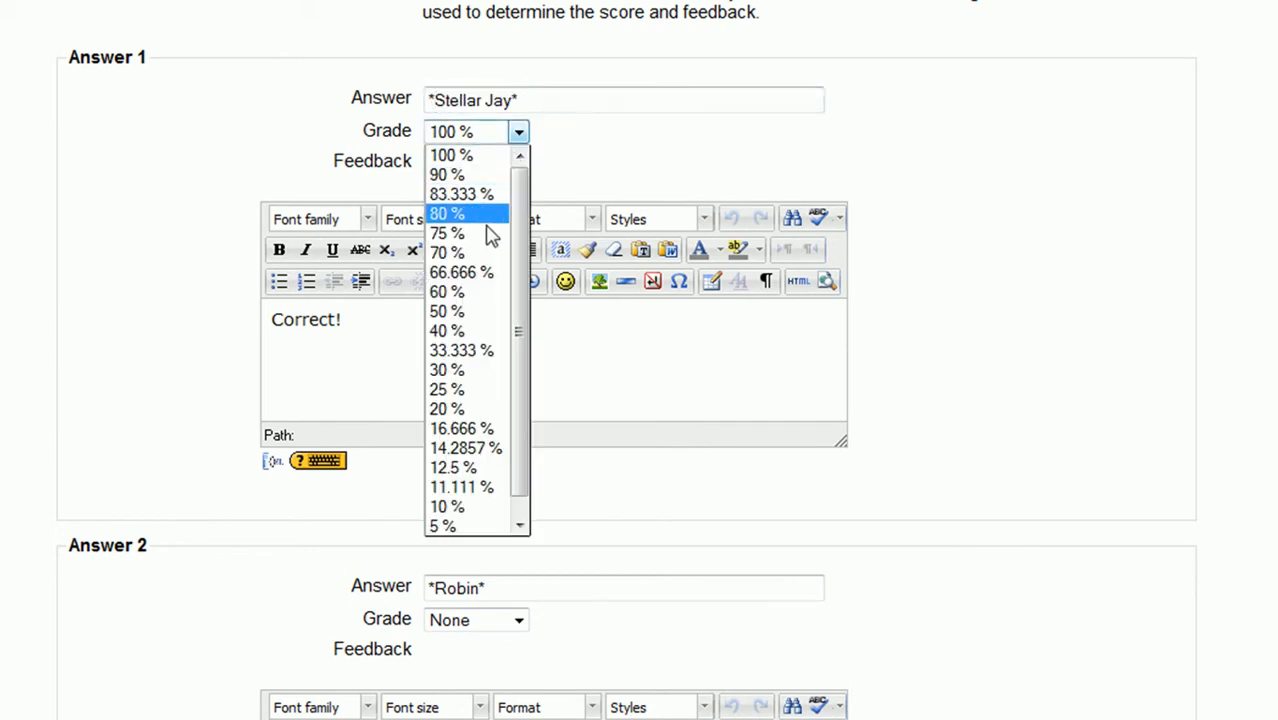
left_click(468, 157)
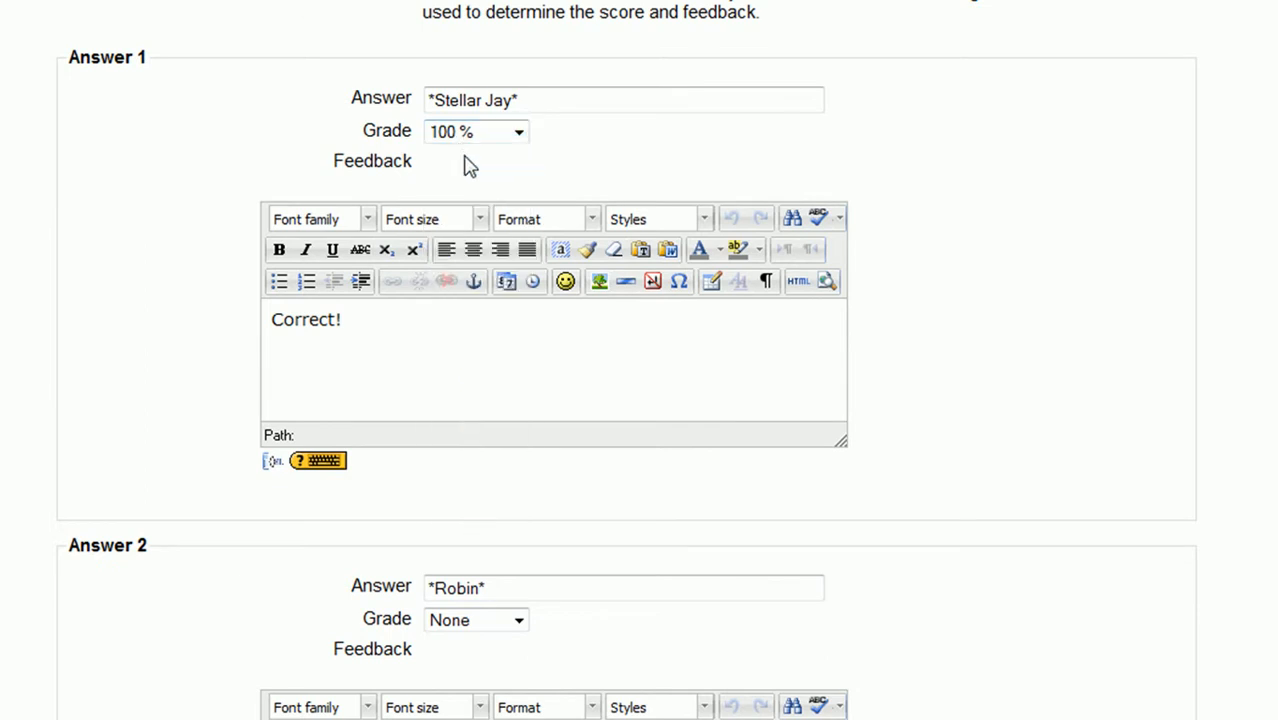
left_click(483, 135)
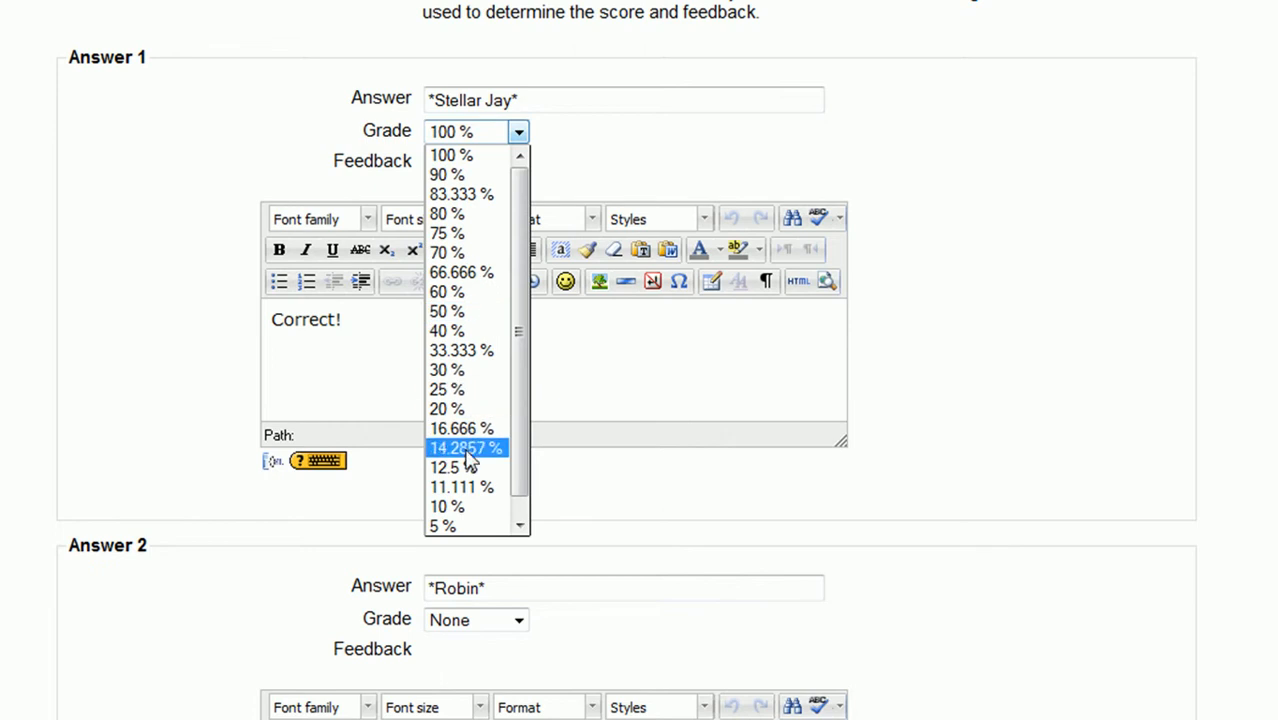
scroll(467, 473, "down", 1)
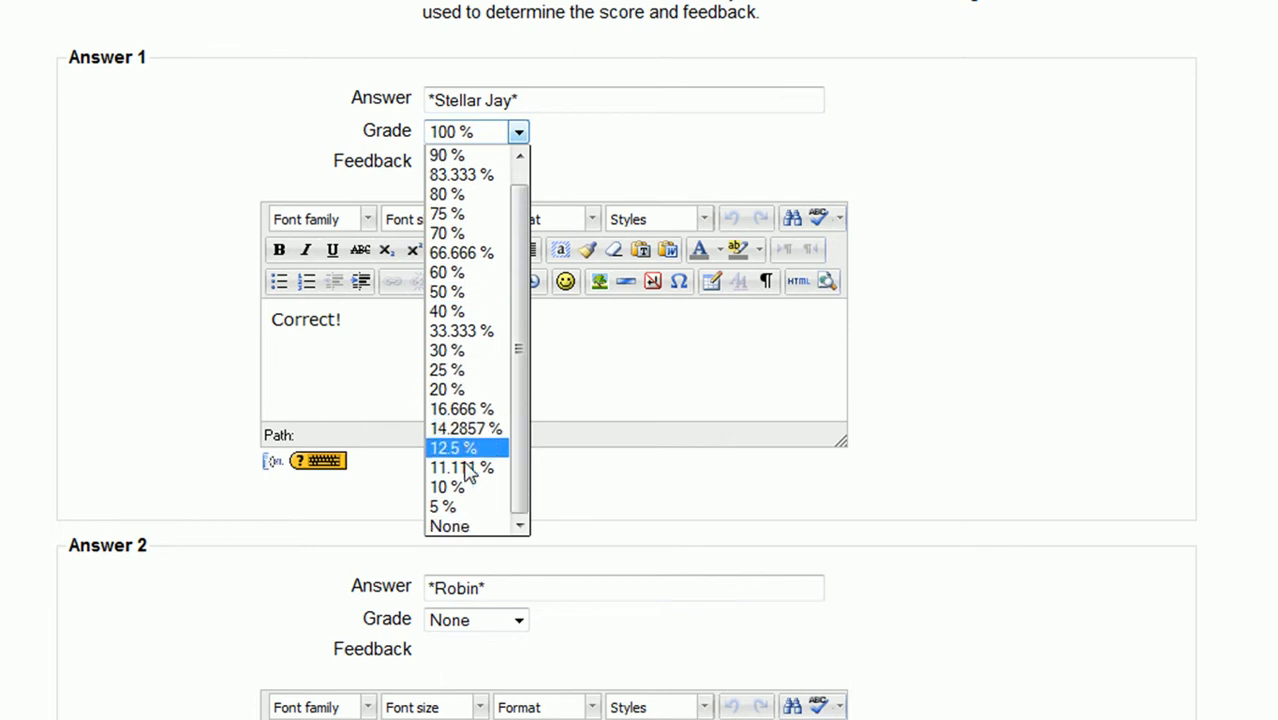
left_click(456, 530)
left_click(474, 135)
scroll(485, 194, "up", 1)
left_click(472, 157)
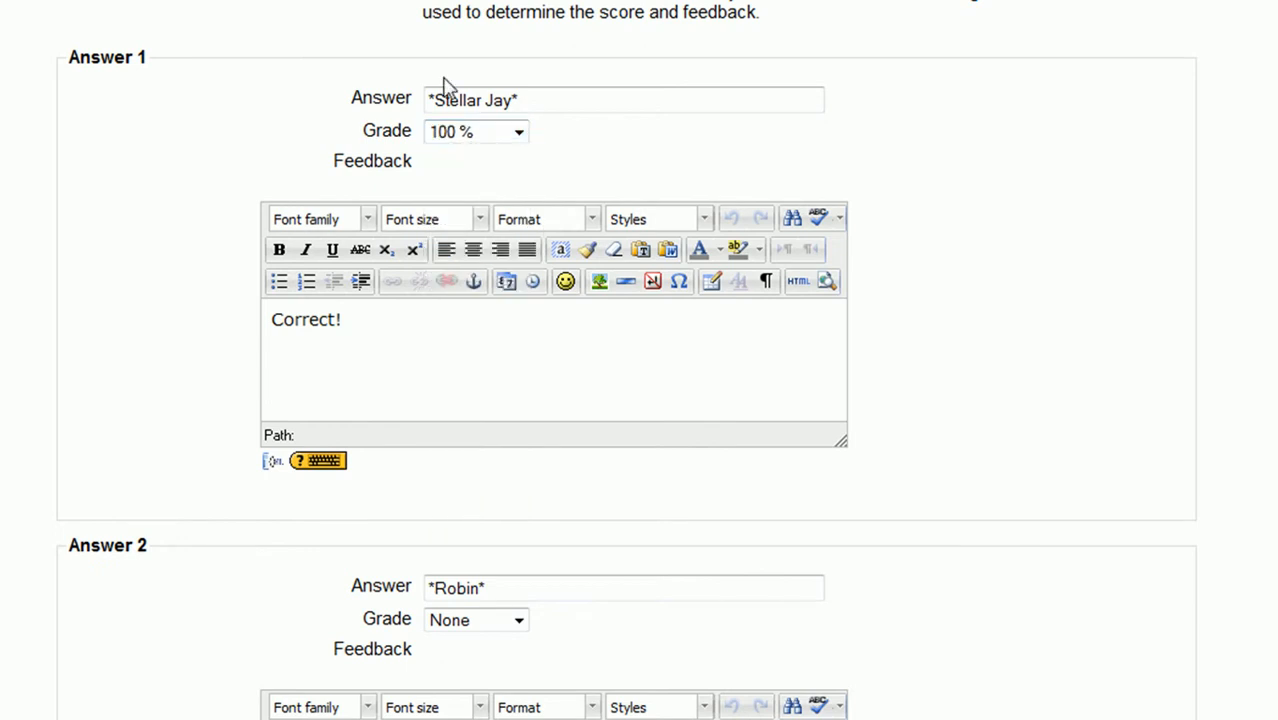
Try "A", "The" and "It is a" in place of the leading asterisk in Answer 1 and restore the asterisk.
left_click_drag(434, 99, 420, 98)
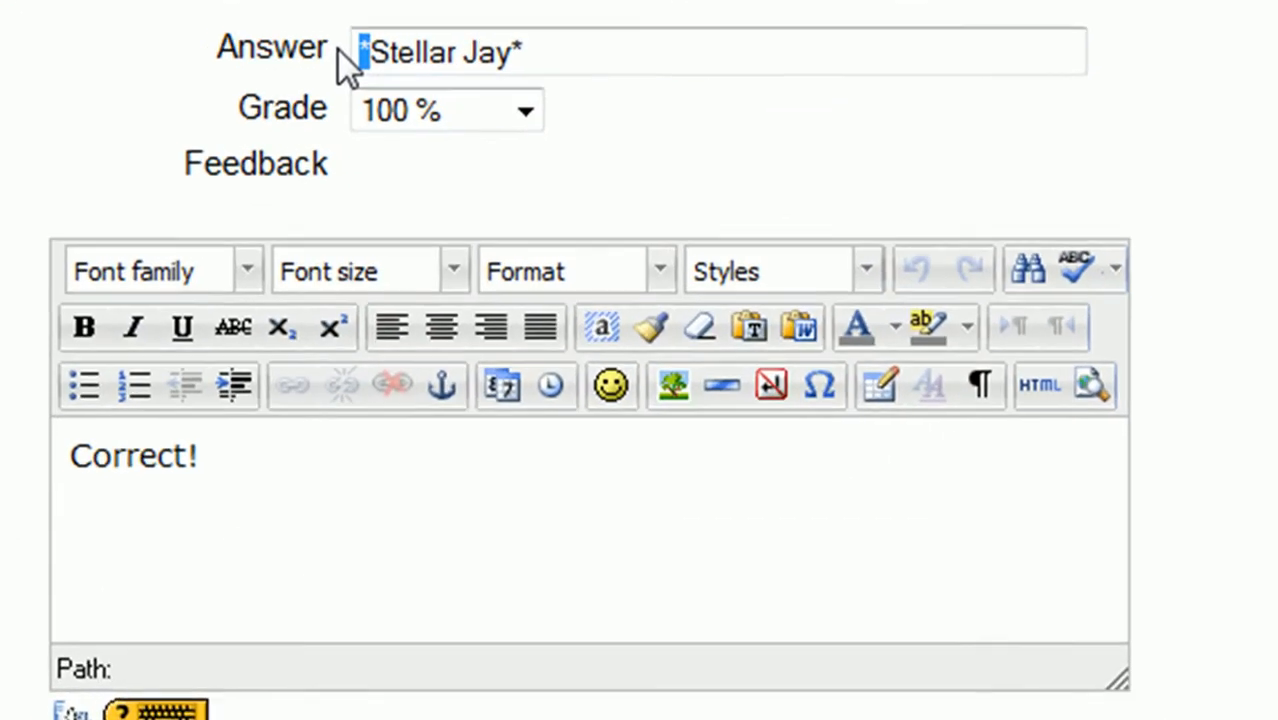
type("A")
key("BackSpace")
key("BackSpace")
type("The")
key("BackSpace")
key("BackSpace")
key("BackSpace")
key("BackSpace")
type("It is a")
left_click_drag(430, 47, 337, 46)
type("*")
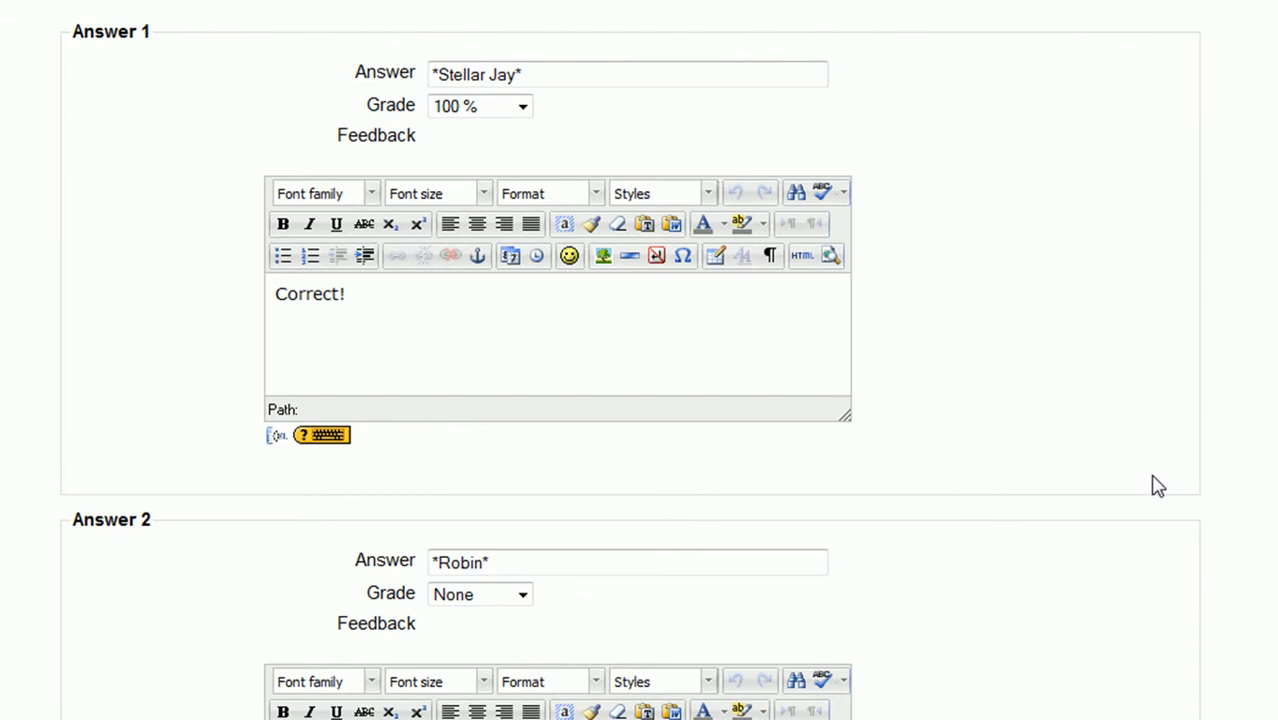
Set the grade of the *Robin* answer to None and review its feedback text.
scroll(1157, 485, "down", 4)
left_click(512, 145)
left_click_drag(457, 143, 411, 140)
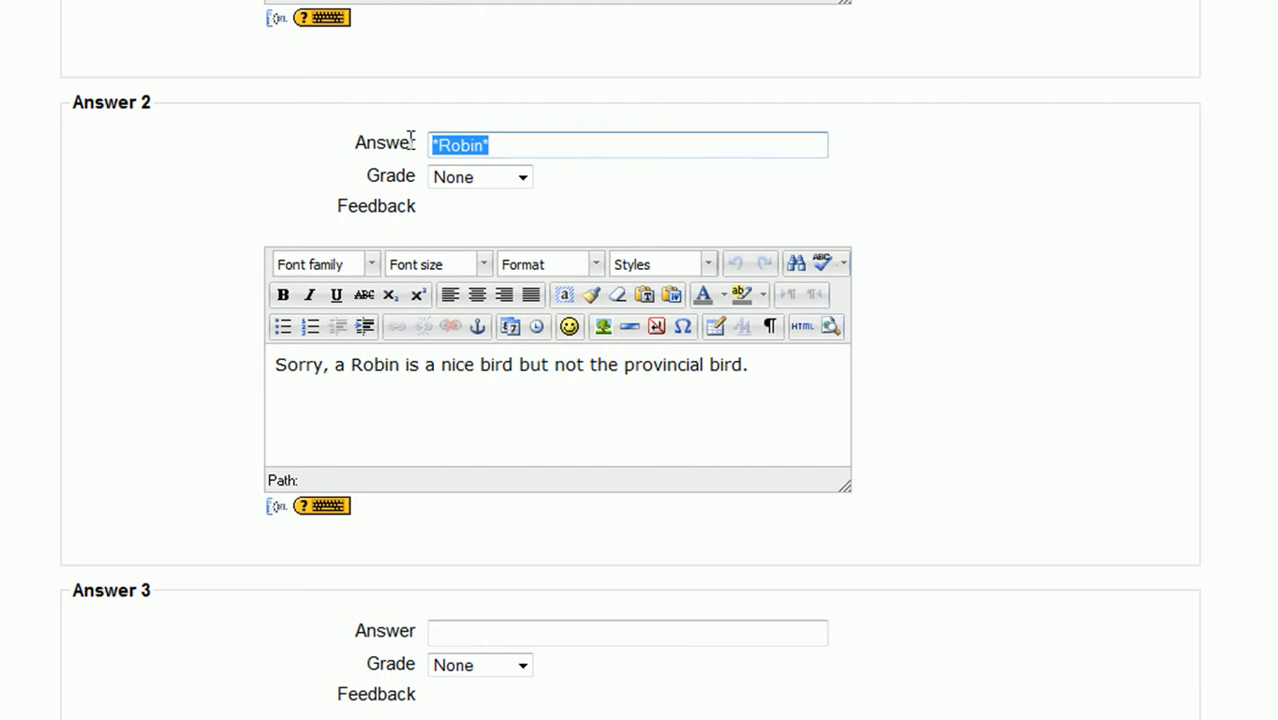
left_click(890, 155)
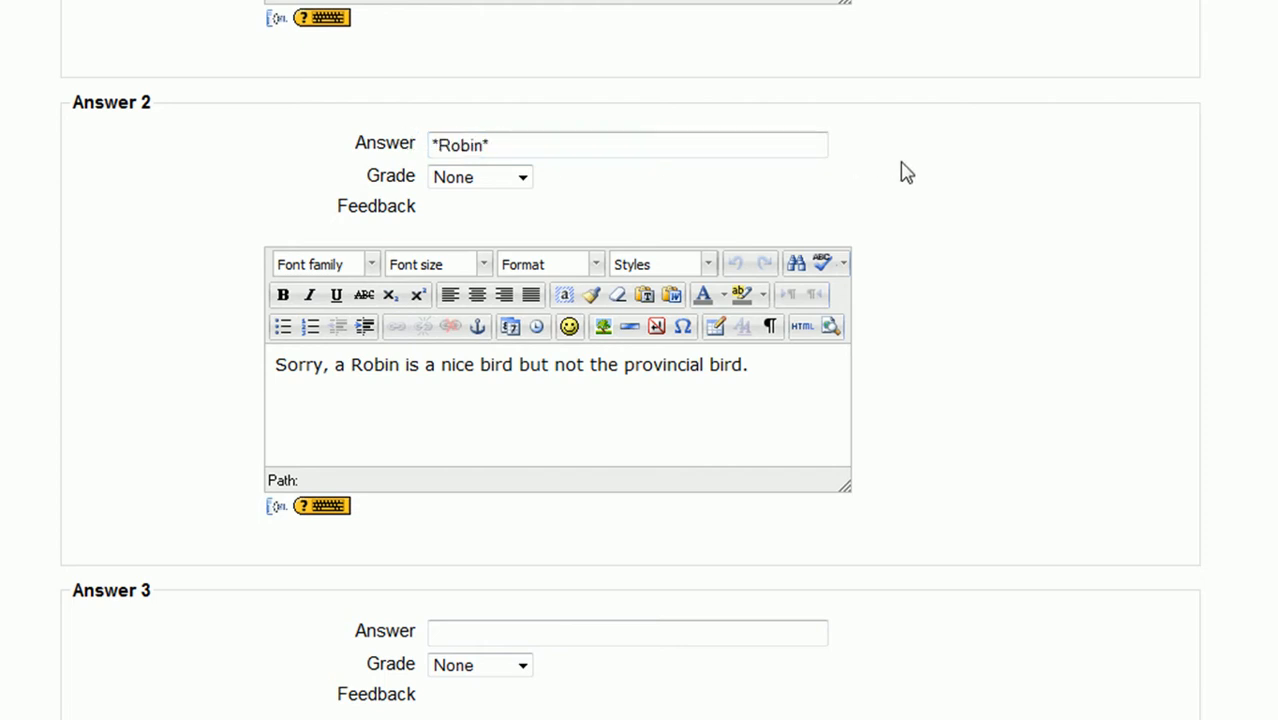
left_click(527, 180)
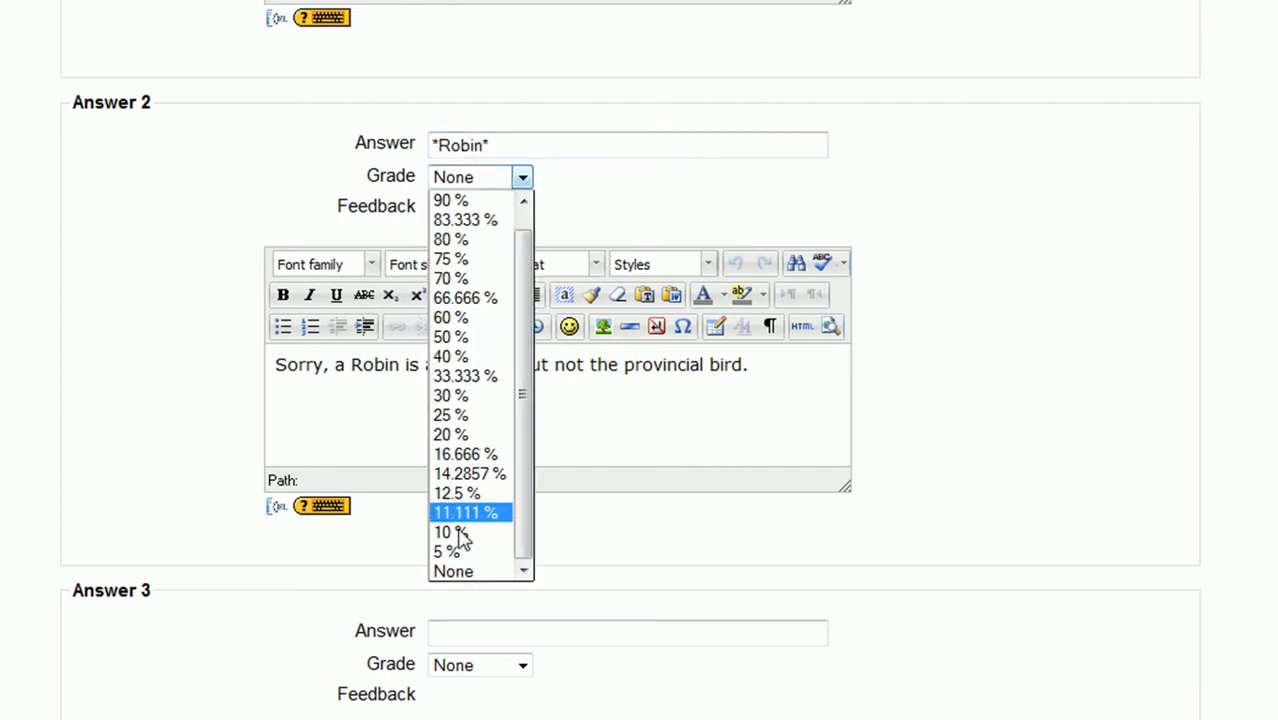
left_click(458, 574)
left_click(624, 445)
left_click_drag(759, 380, 262, 382)
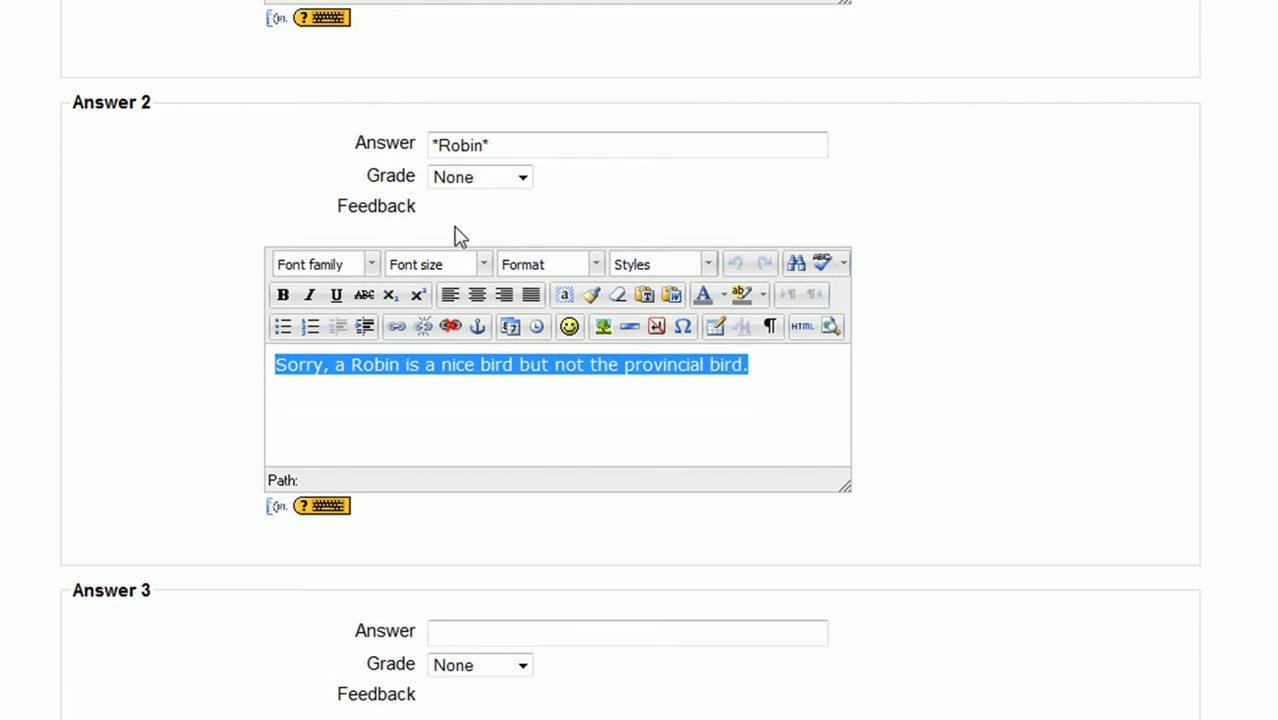
left_click(1040, 444)
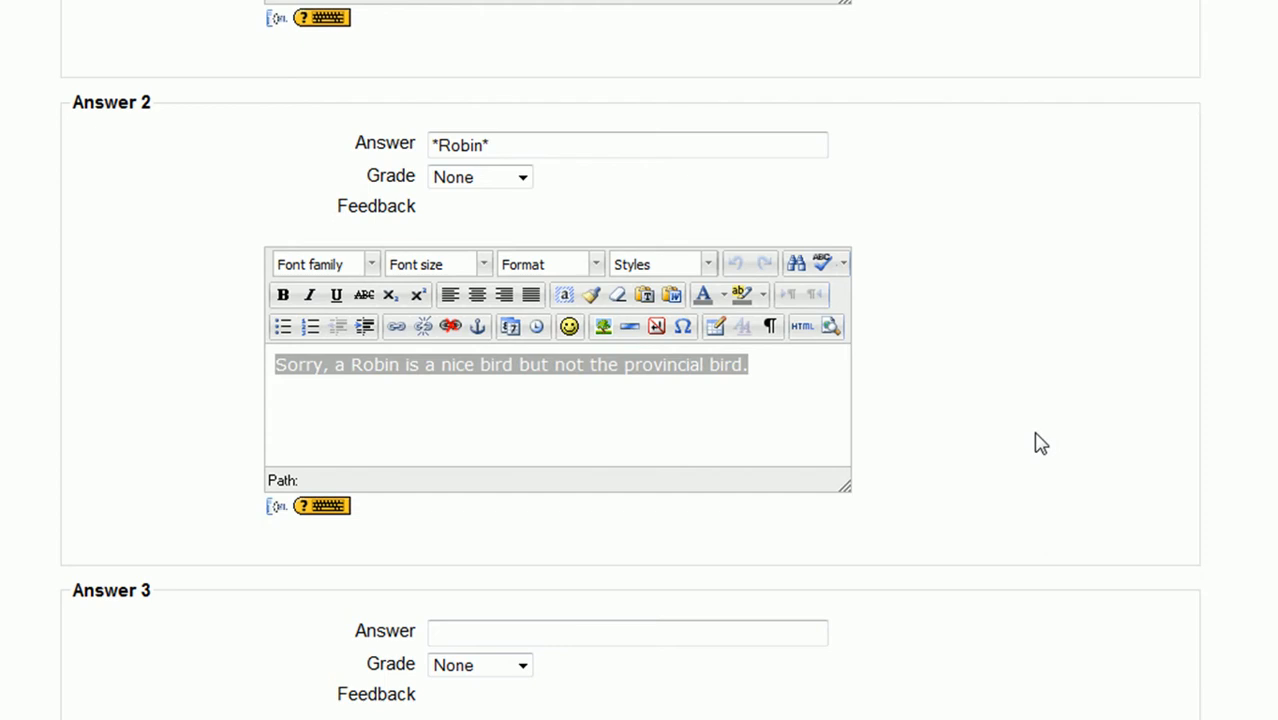
Save the changes to the BC Bird question and open its preview.
scroll(1040, 444, "down", 15)
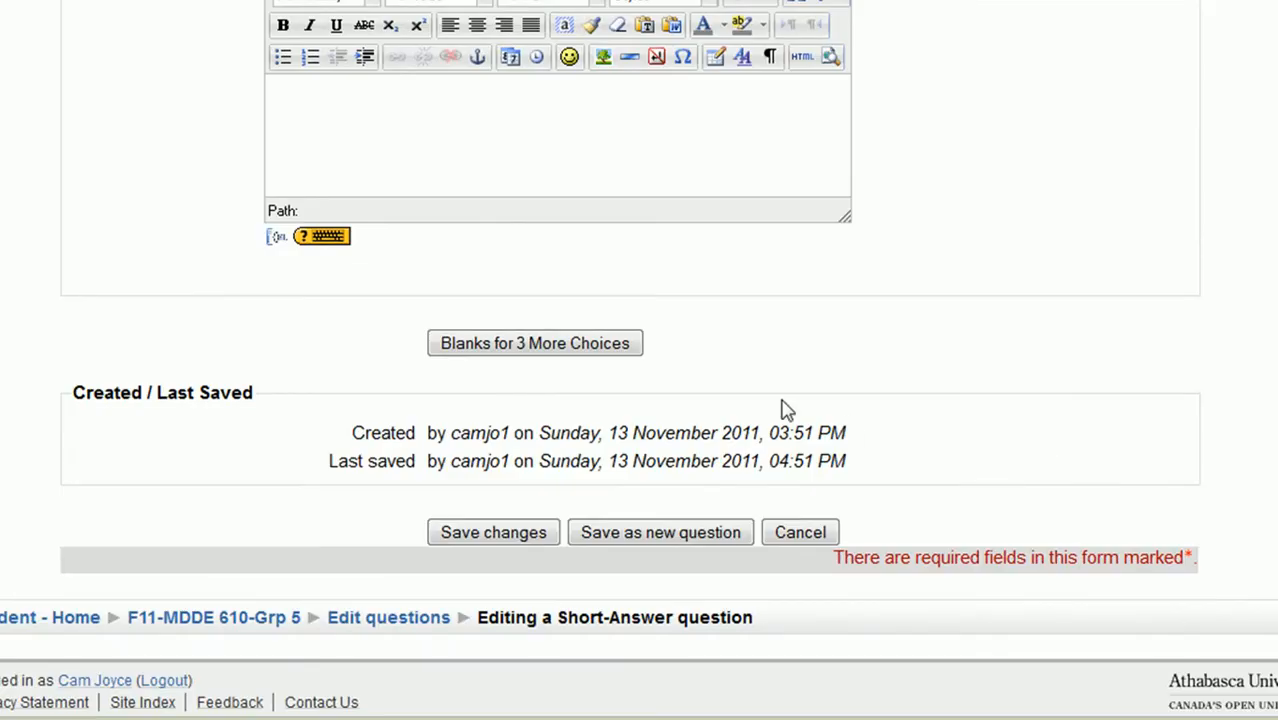
left_click(507, 540)
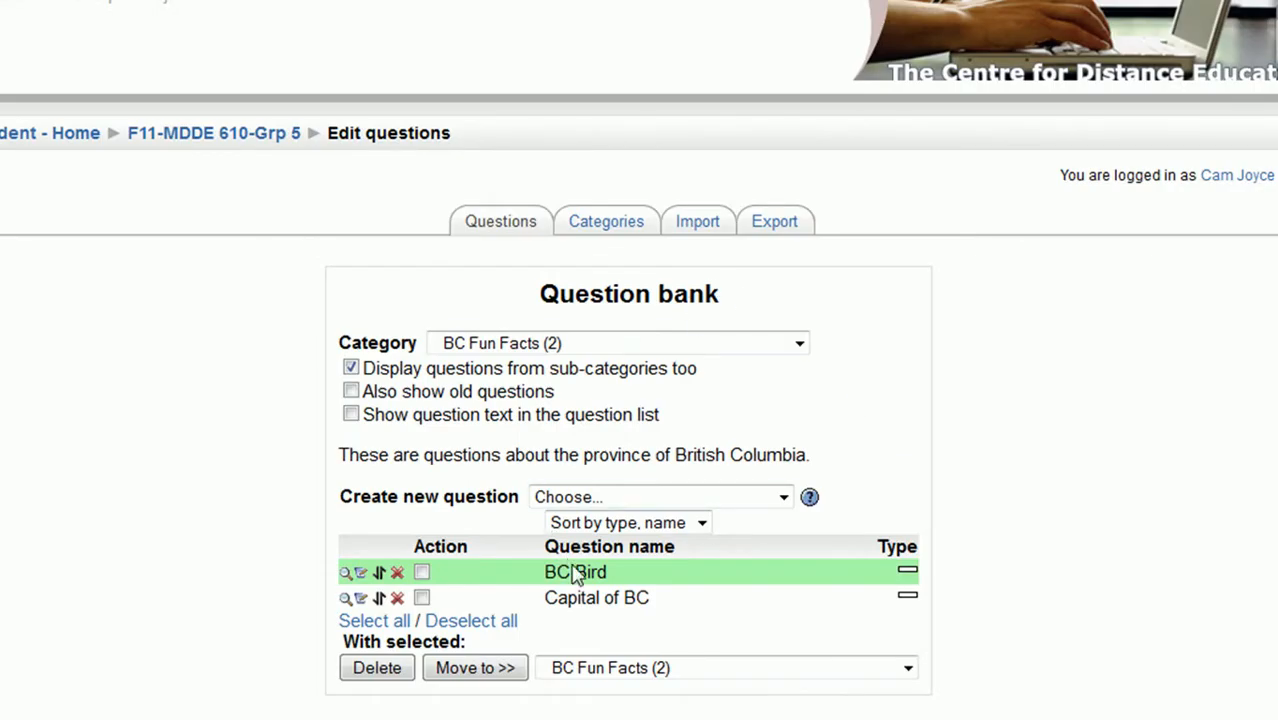
left_click(346, 590)
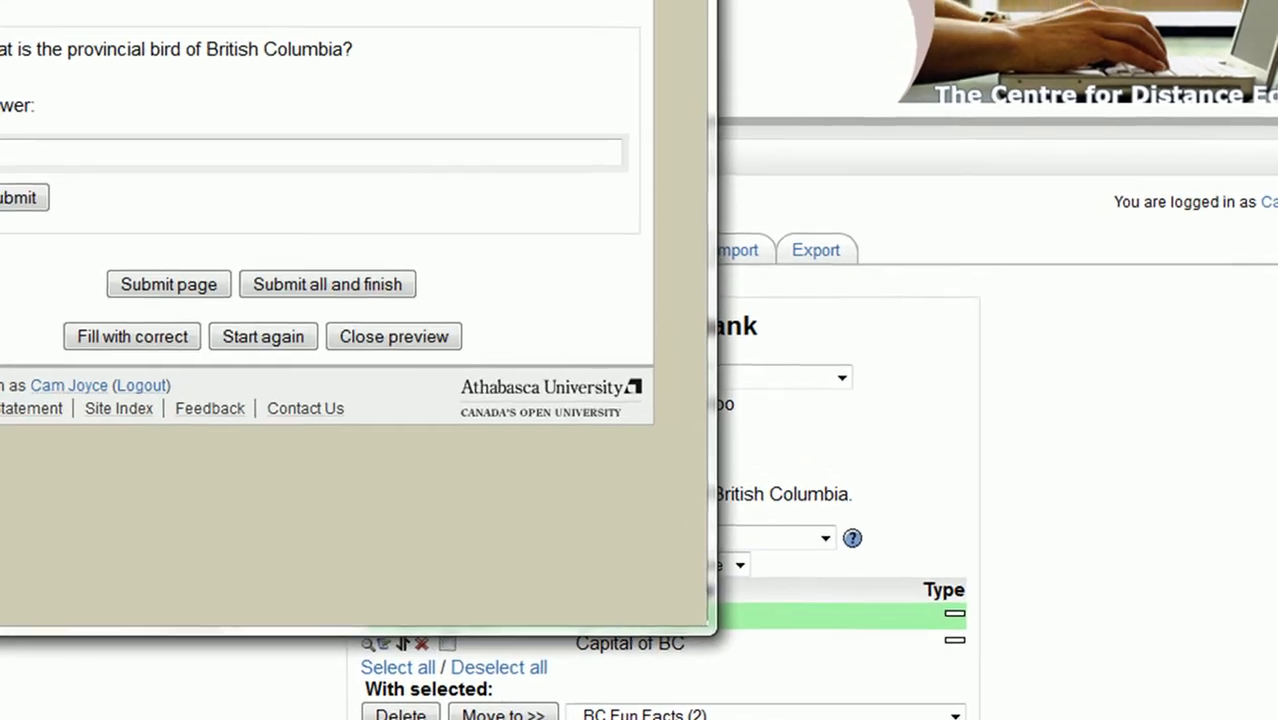
left_click_drag(458, 2, 699, 27)
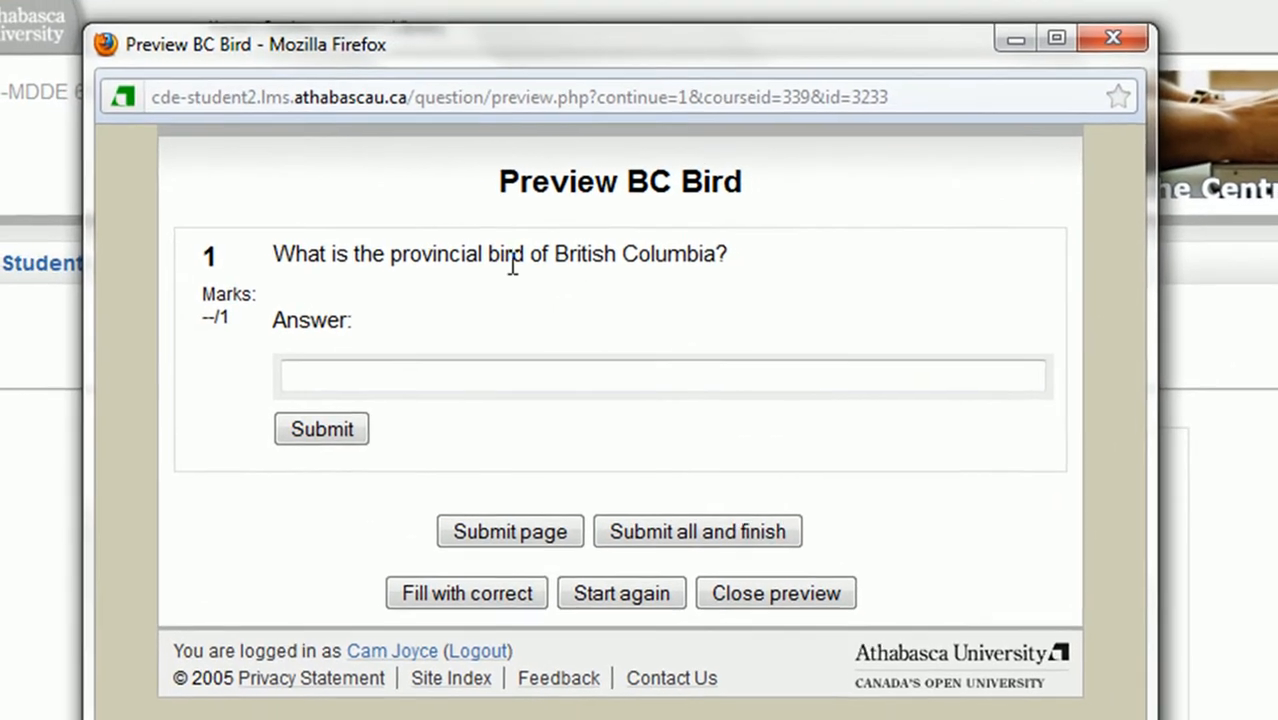
Submit "Robin" as the answer in the question preview and read the feedback for it.
left_click(366, 371)
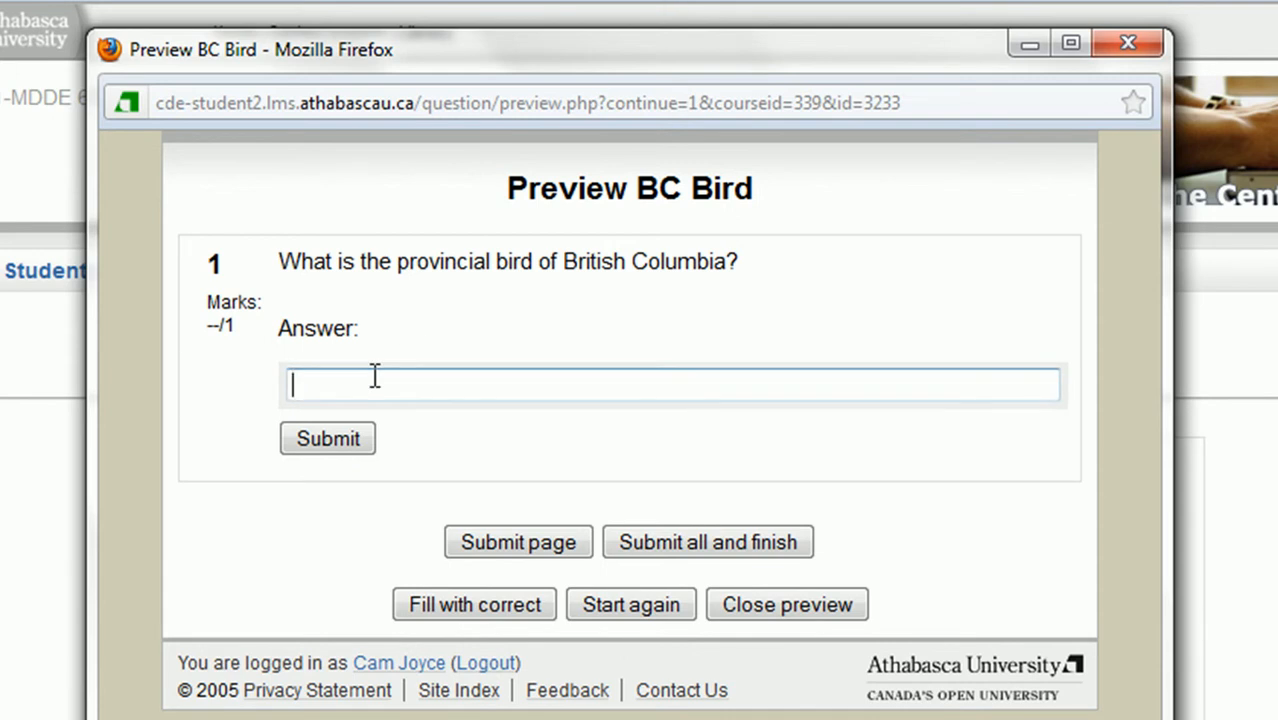
type("Robin")
left_click(343, 452)
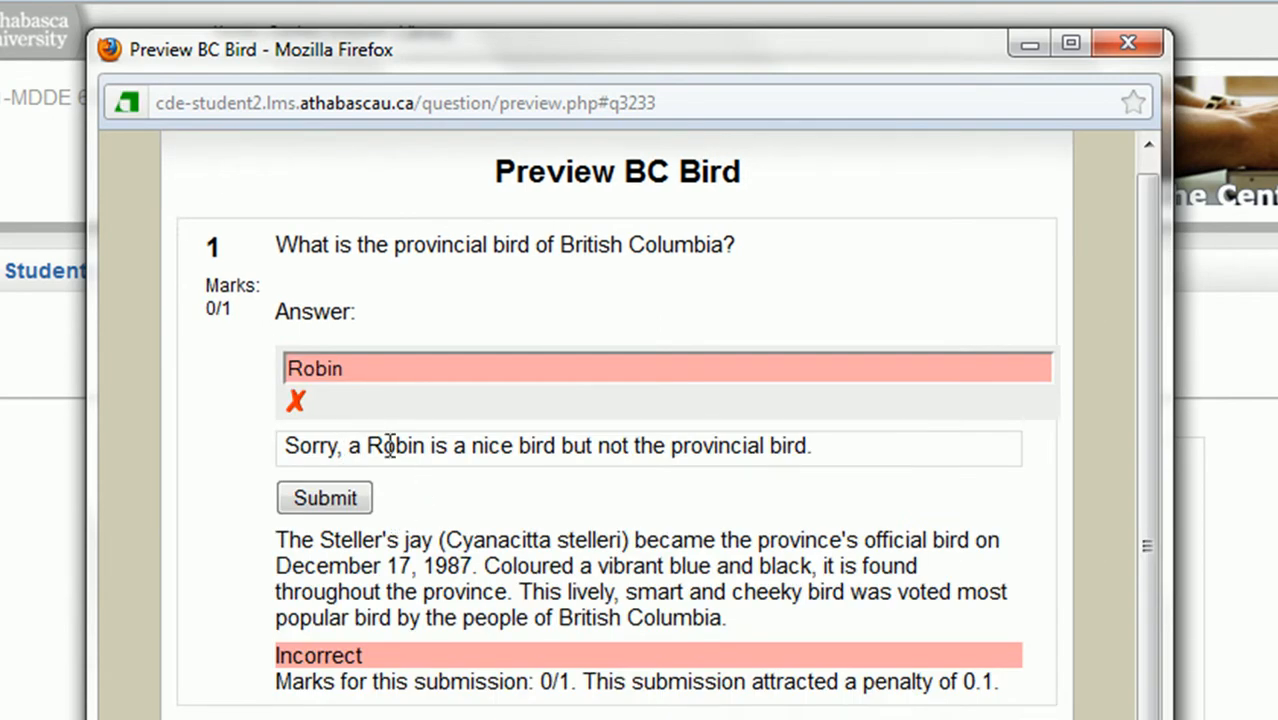
left_click_drag(306, 450, 830, 468)
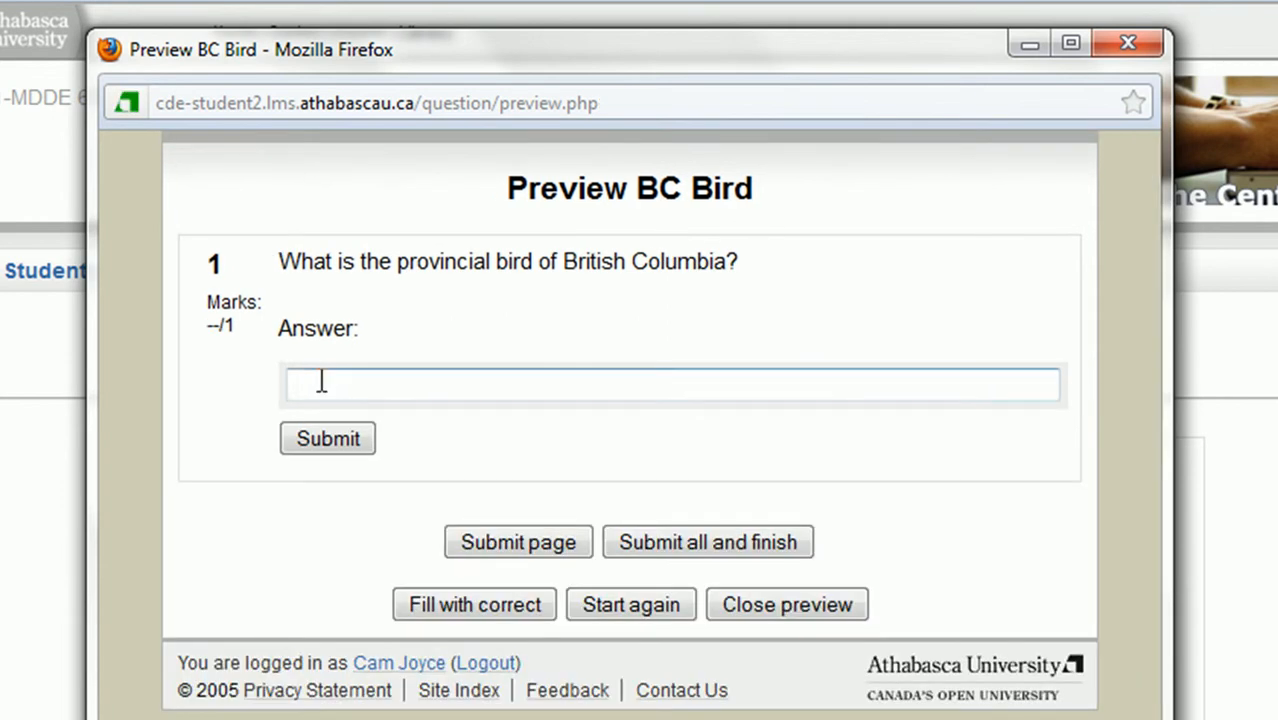
Submit "Stellar Jay is the provincial bird" as the preview answer, review the result and close the preview.
left_click(323, 382)
type("Stellar Jay is the pr")
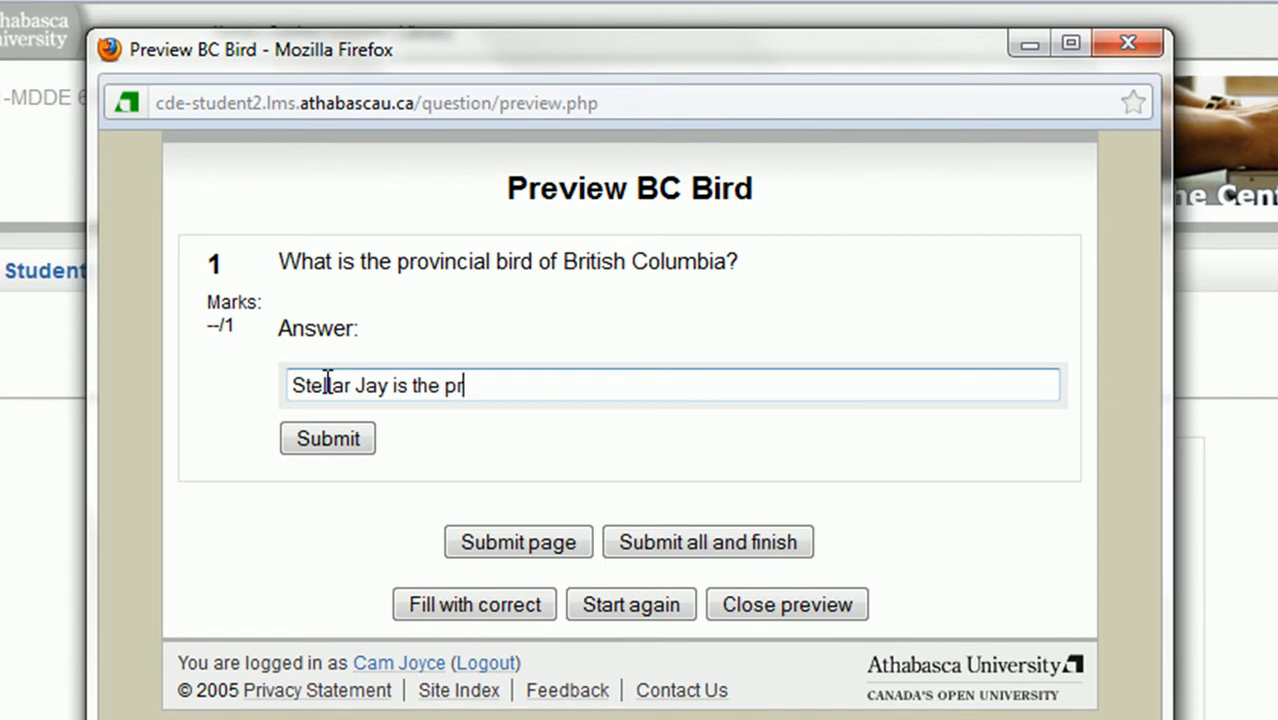
type("ovincial bird")
left_click(553, 470)
left_click(350, 448)
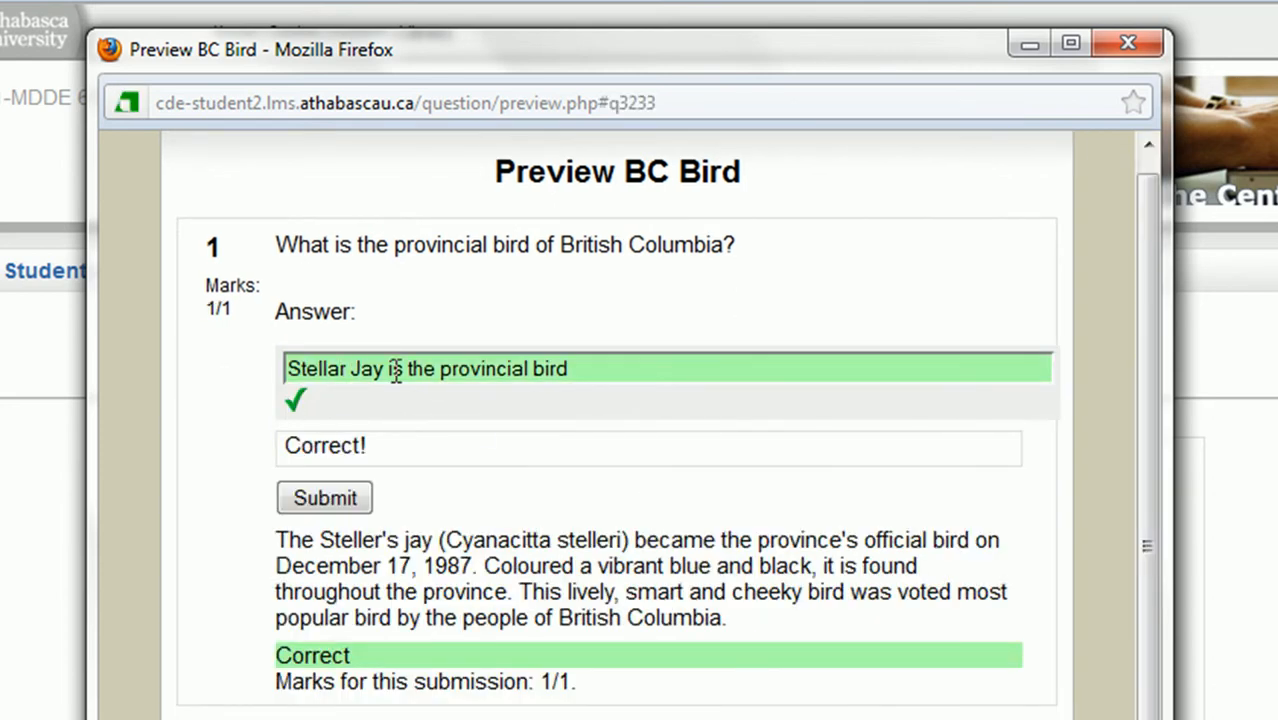
left_click_drag(394, 365, 225, 369)
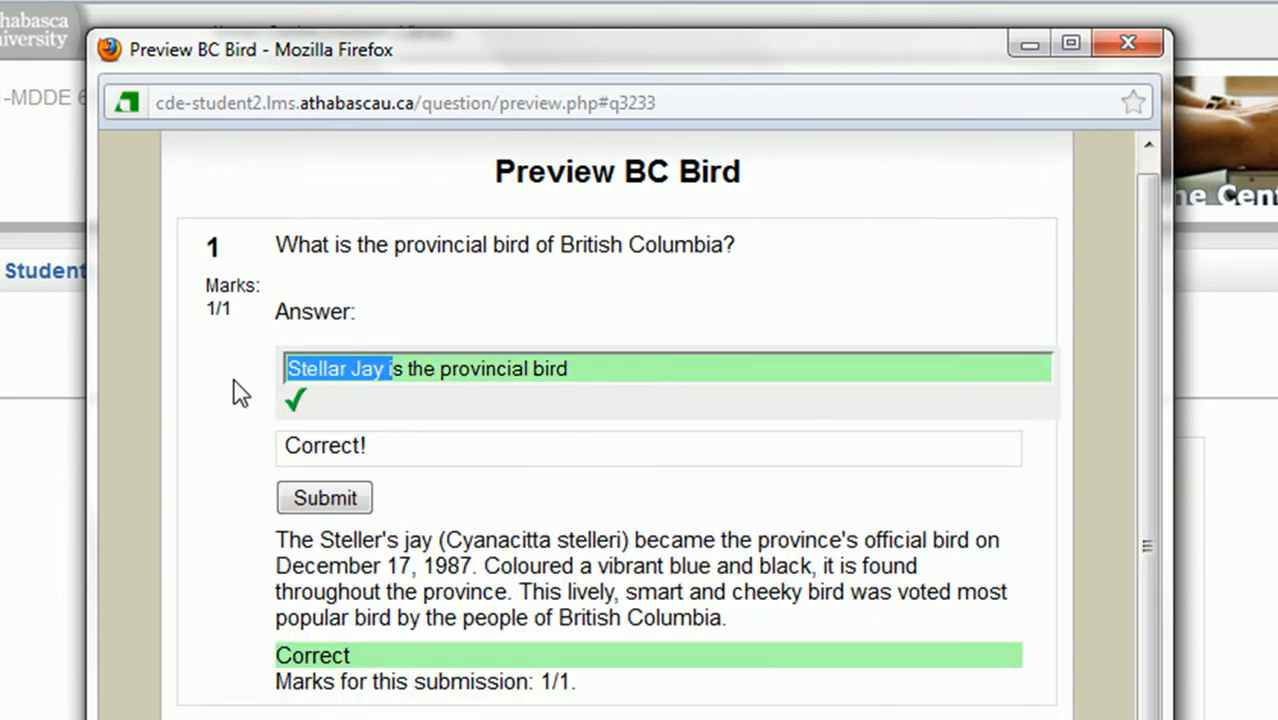
left_click(389, 368)
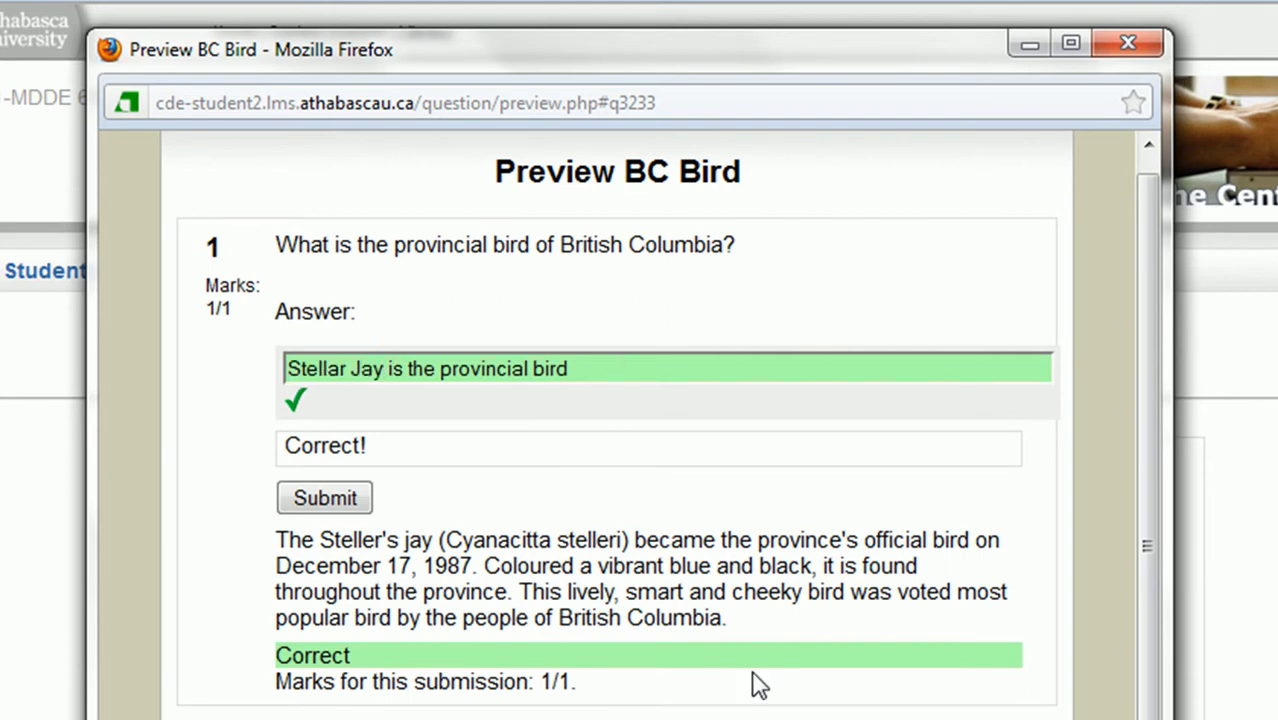
key("alt+F4")
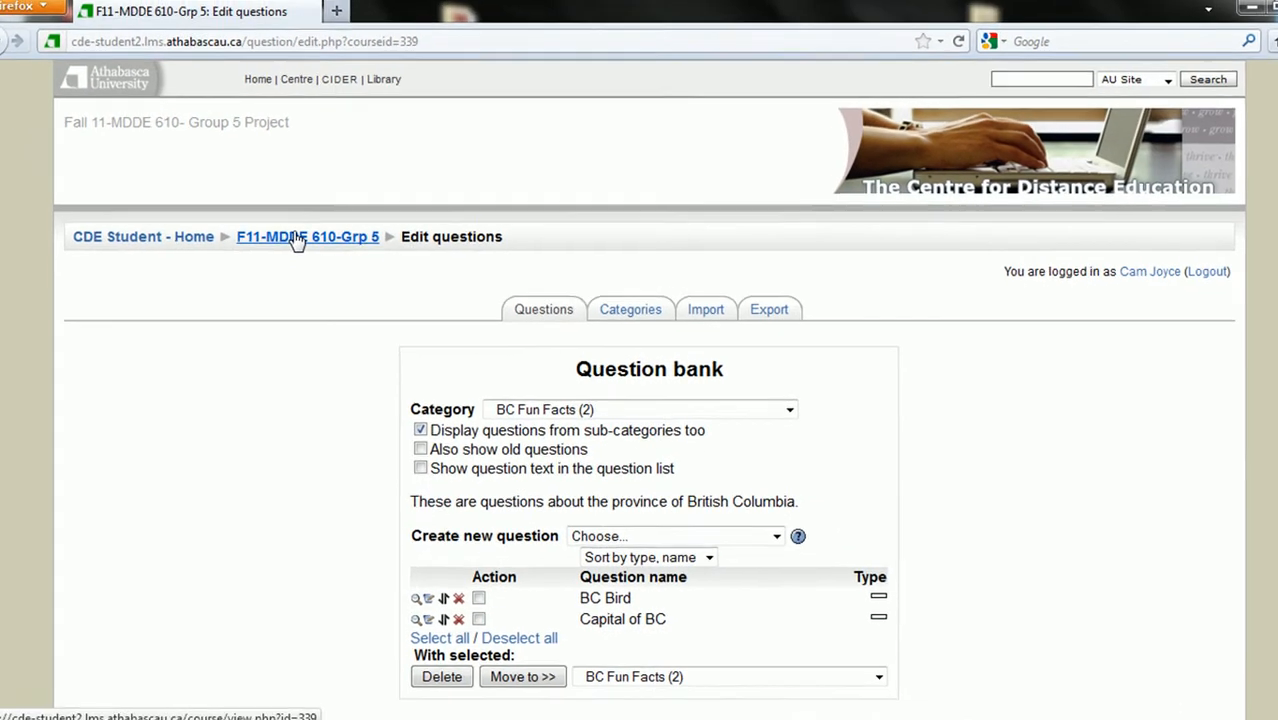
Return to the F11-MDDE 610-Grp 5 course and add a Quiz activity to the 7 November - 13 November week.
left_click(297, 240)
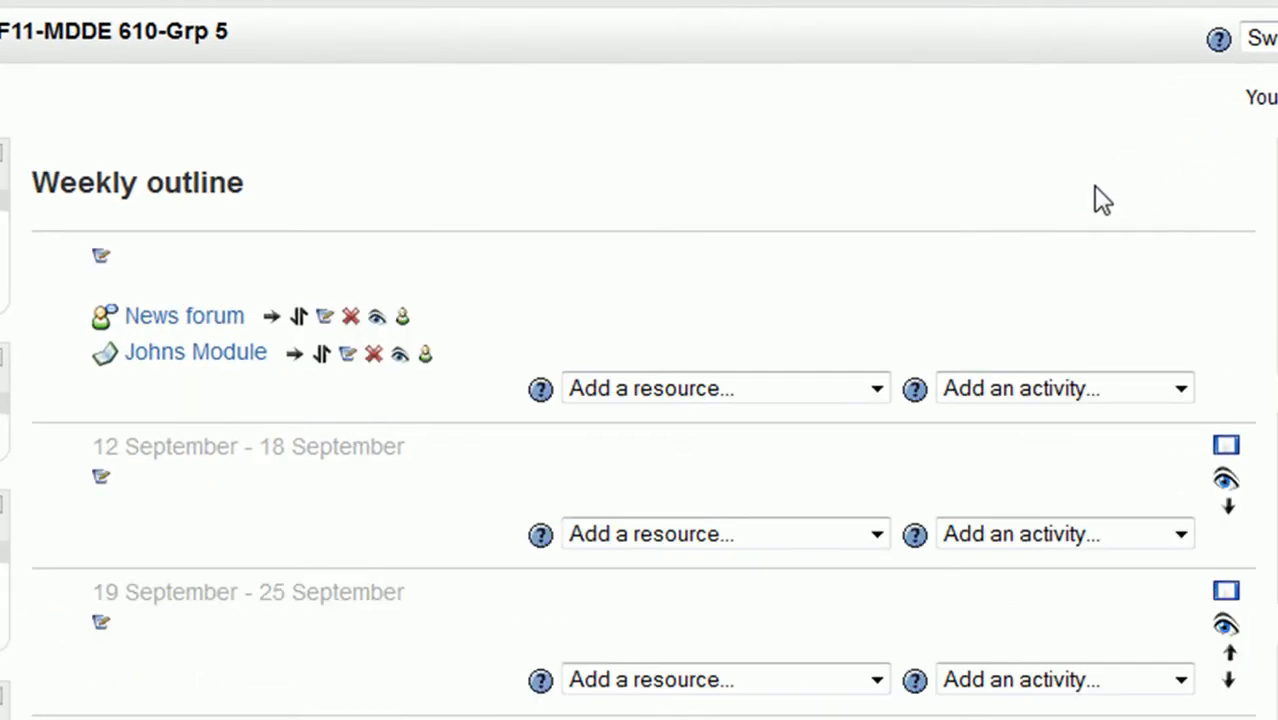
scroll(1093, 190, "down", 10)
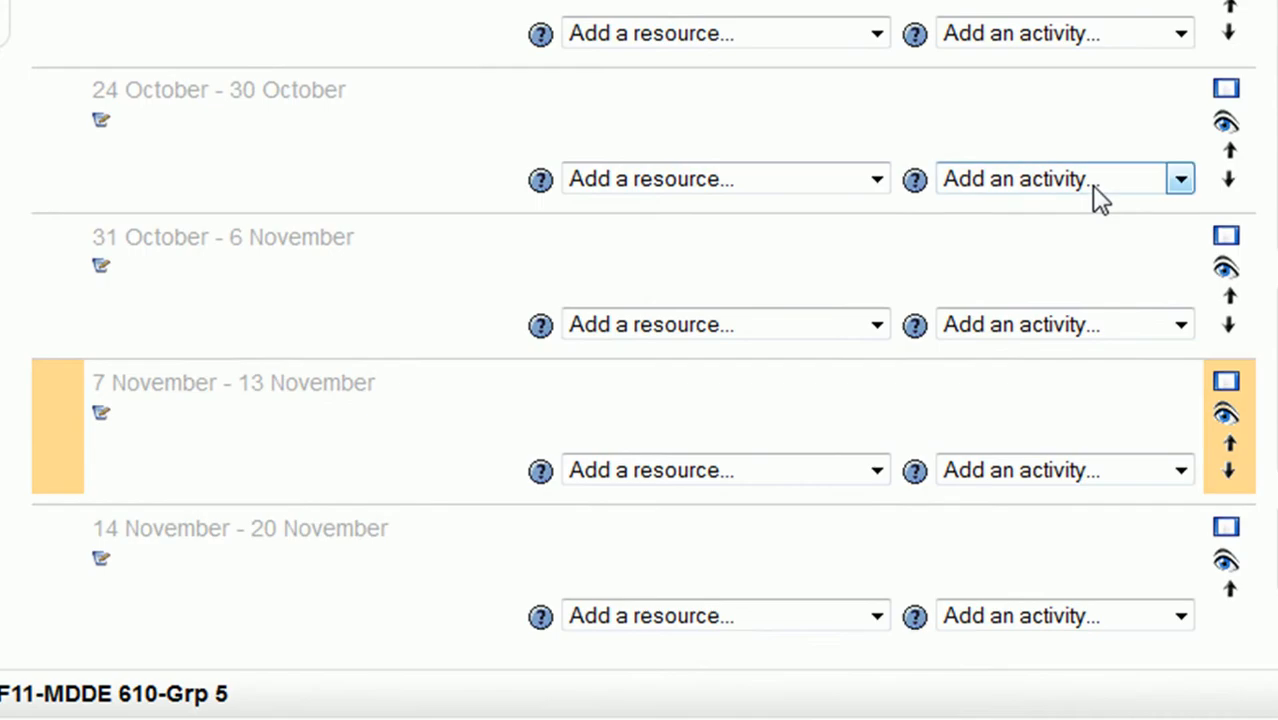
left_click(1058, 460)
left_click(1013, 396)
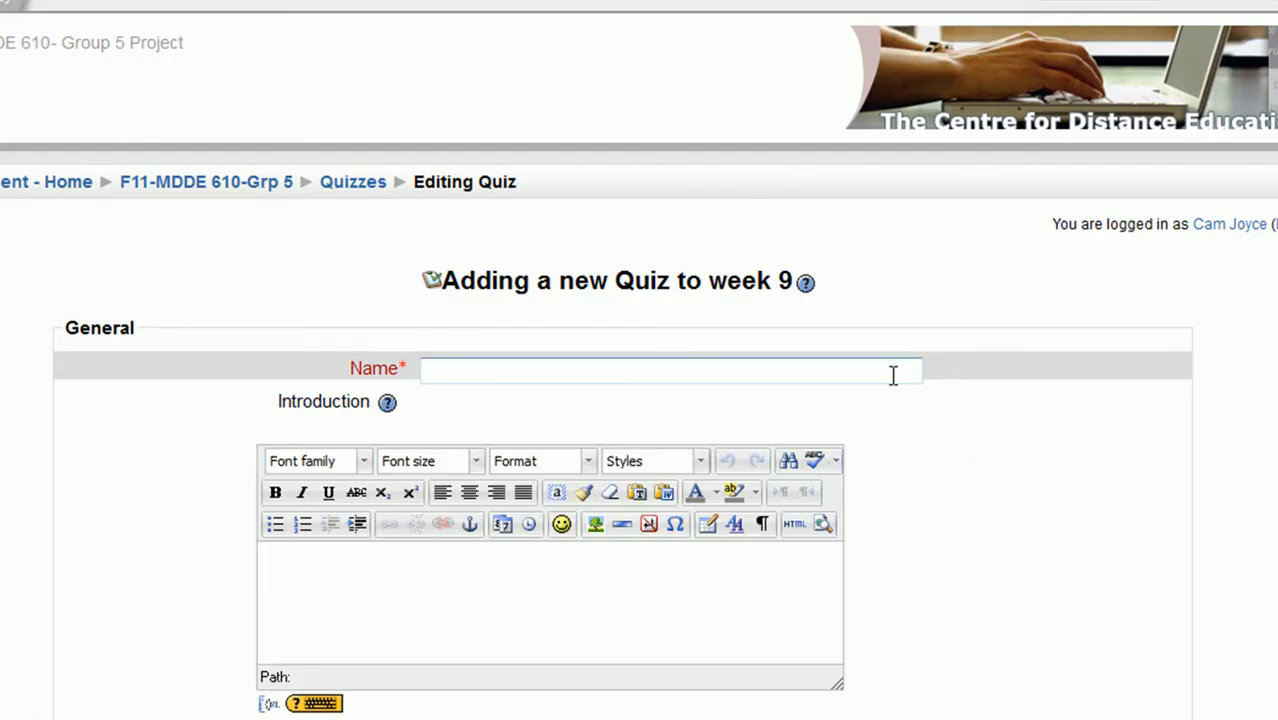
Name the quiz "Fun Facts about British Columbia" and enter the introduction "Here is a quick quiz of things about BC.".
type("un Facts about British")
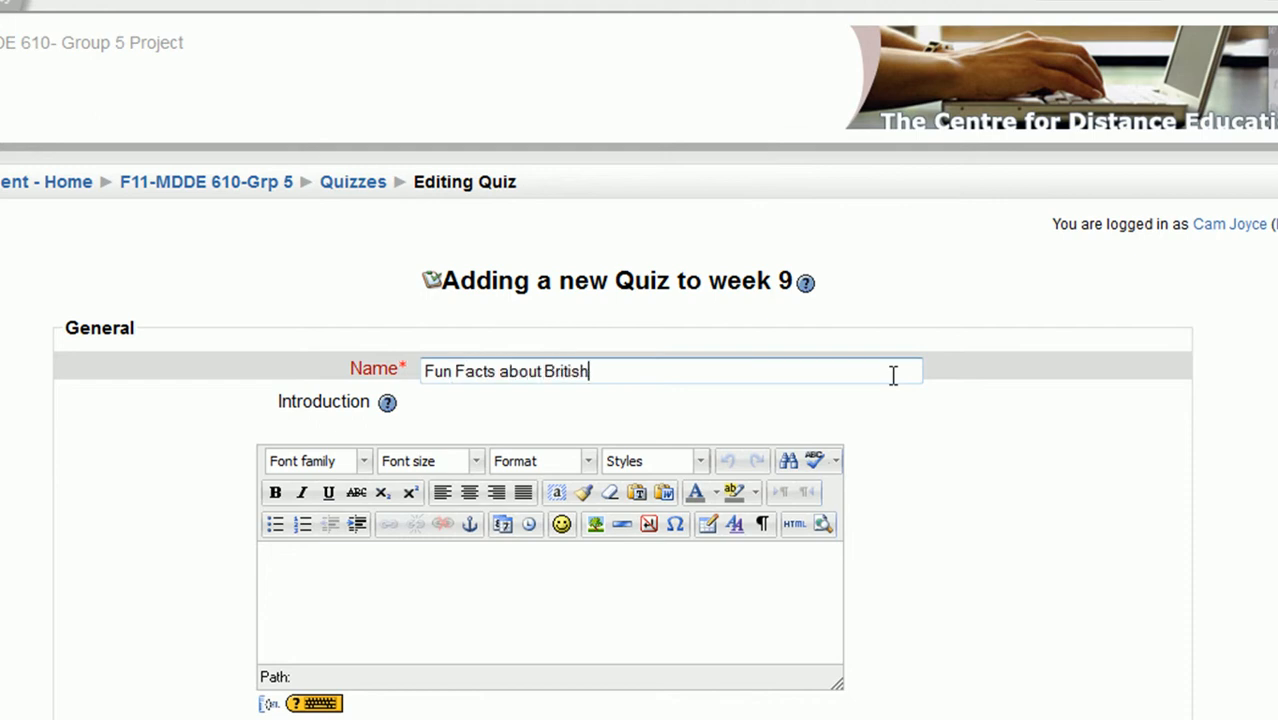
type(" Columbia")
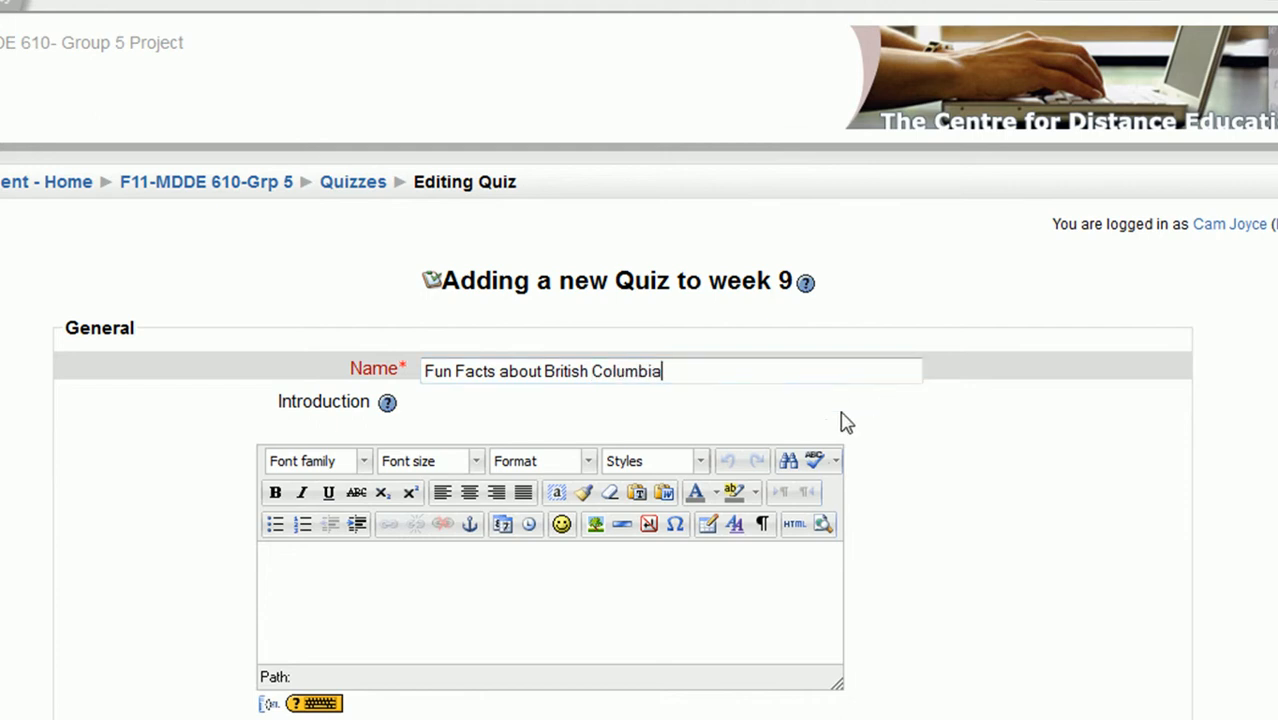
left_click(665, 581)
type("Here is a quick quiz of things about ")
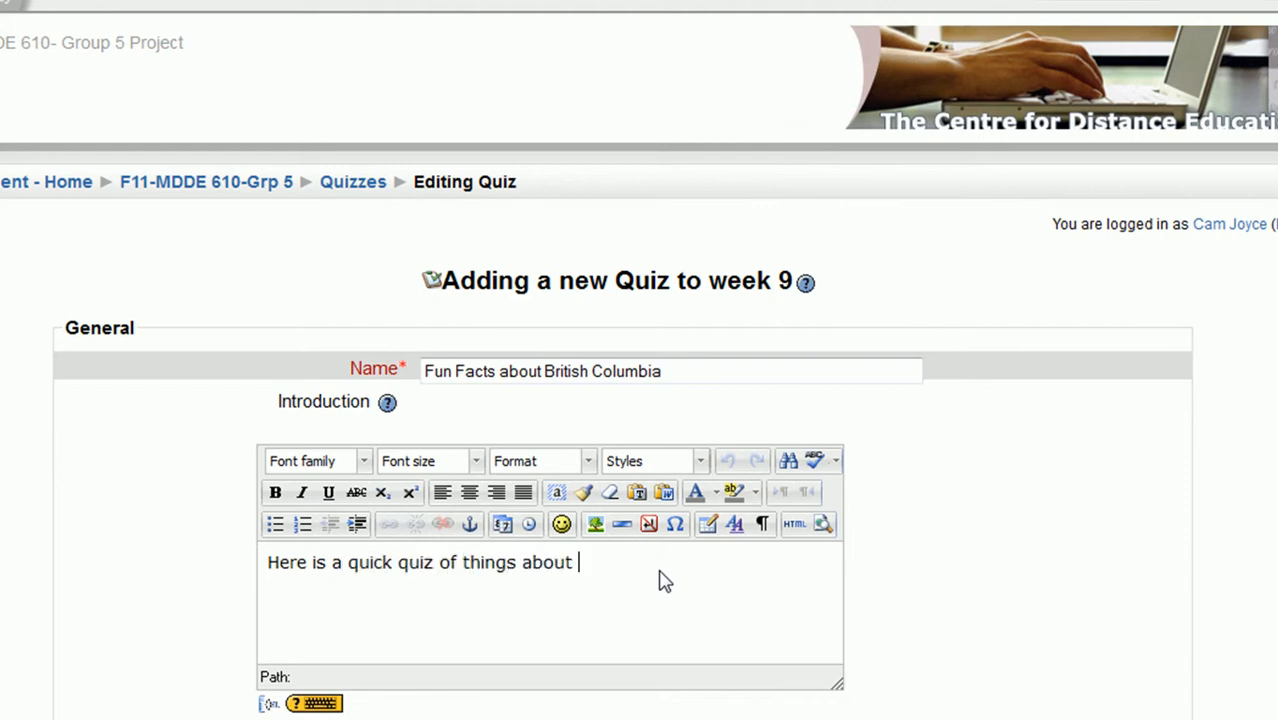
type("BC.")
Set the quiz's time delay between first and second attempt to None.
scroll(985, 563, "down", 10)
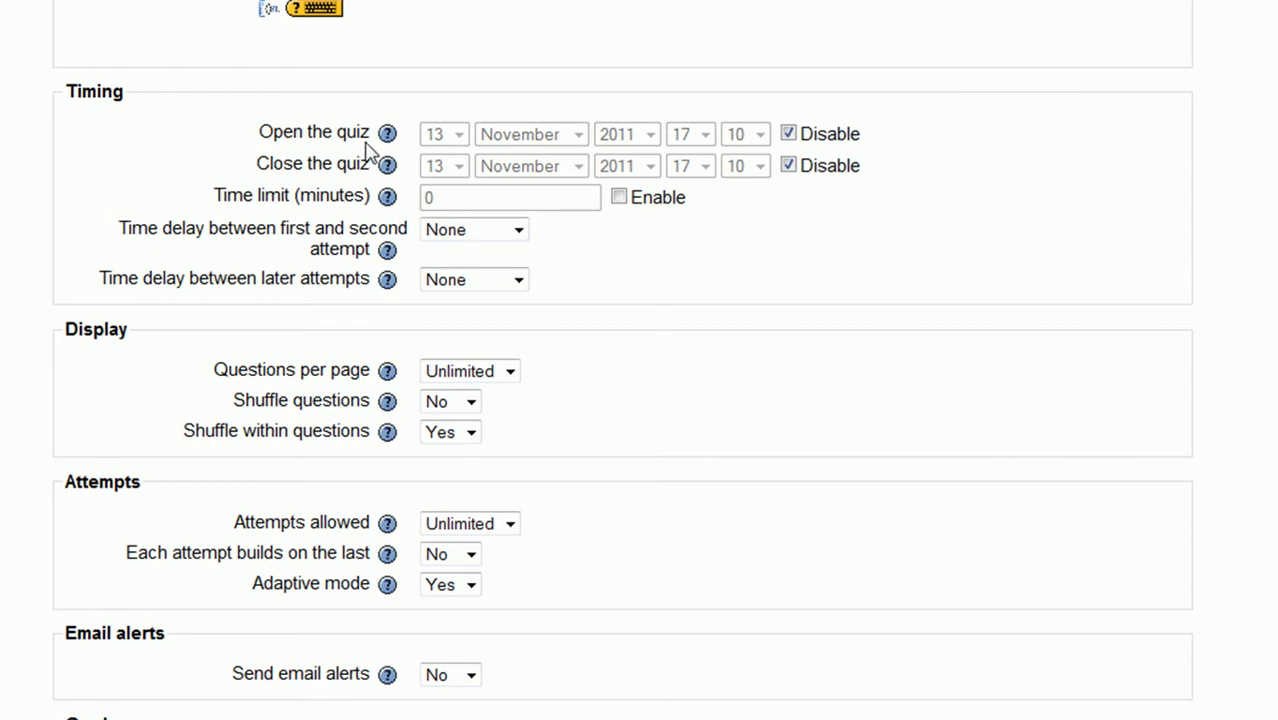
left_click(461, 232)
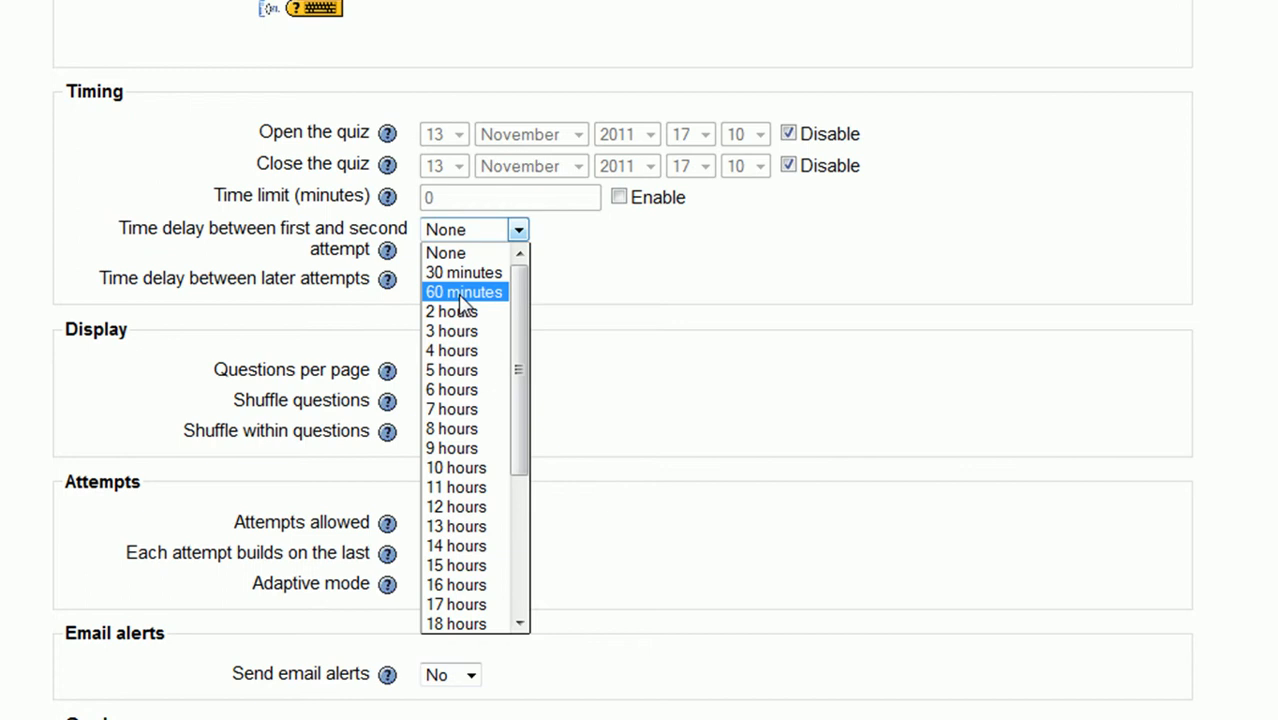
left_click(468, 261)
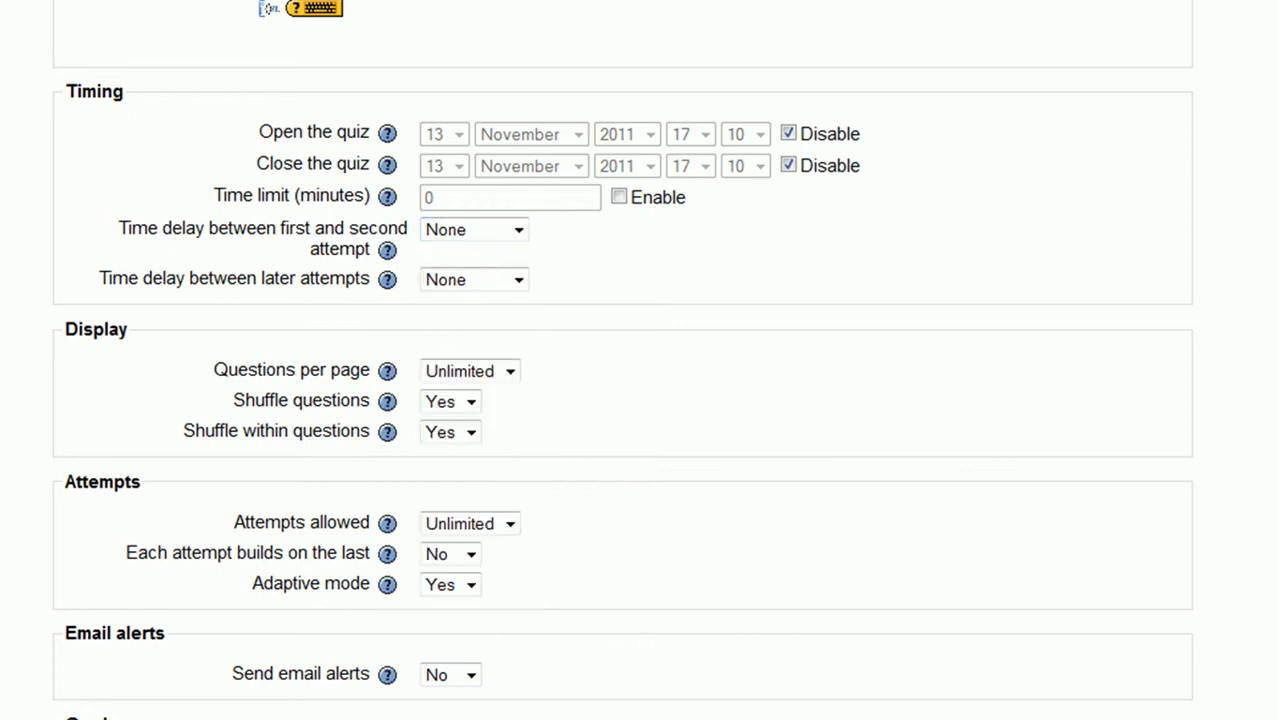
Set both Shuffle questions and Shuffle within questions to Yes in the quiz's display settings.
left_click(468, 404)
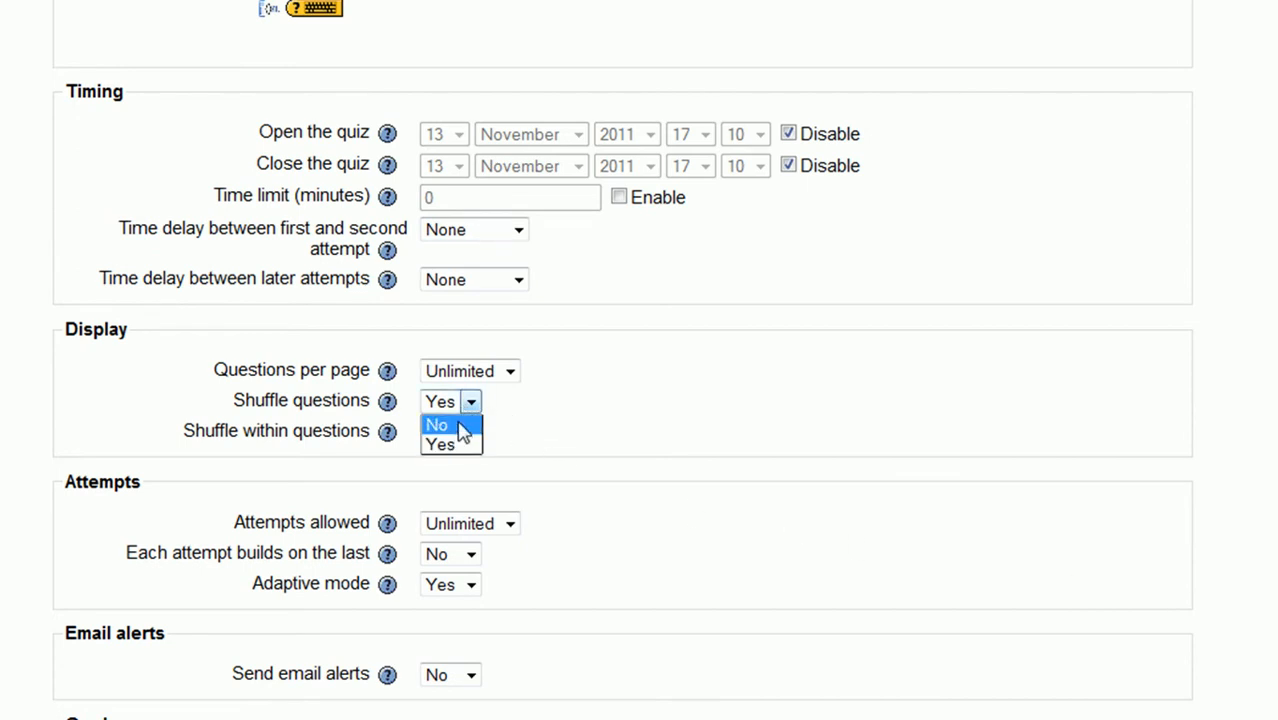
left_click(466, 446)
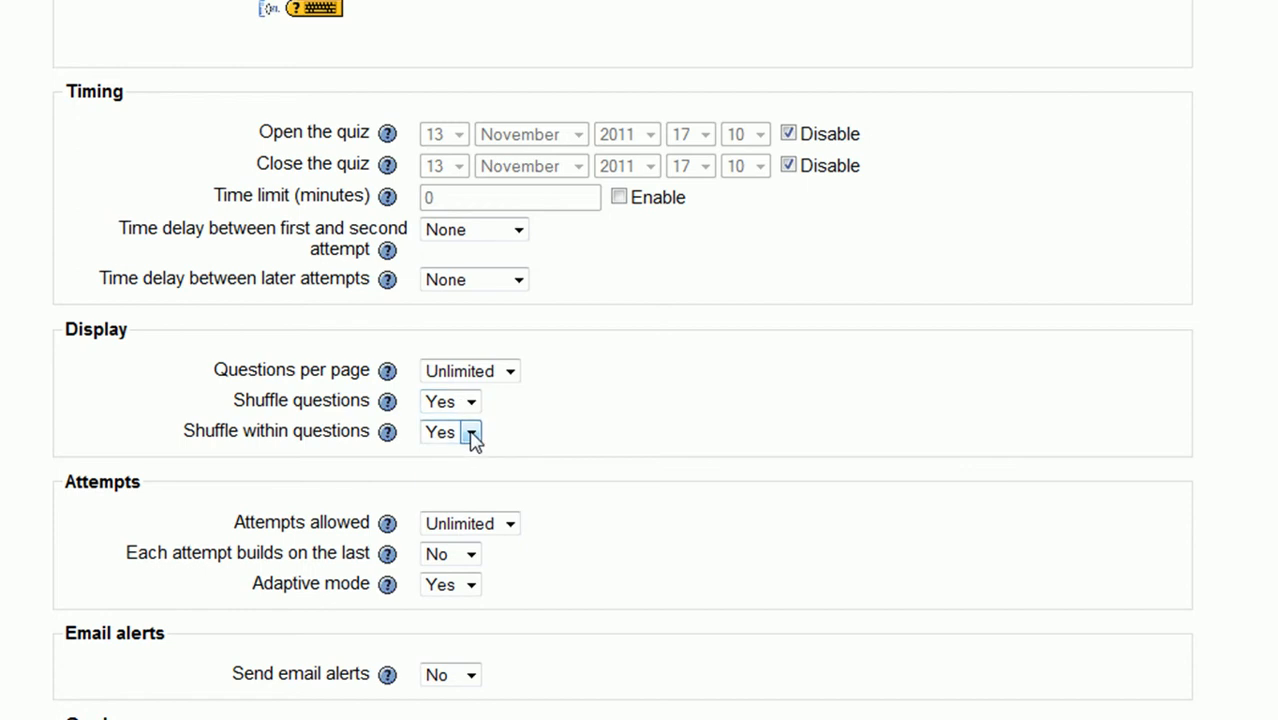
left_click(470, 434)
left_click(463, 476)
Set Apply penalties to Yes for the quiz grades and look through the available grading methods.
scroll(590, 585, "down", 3)
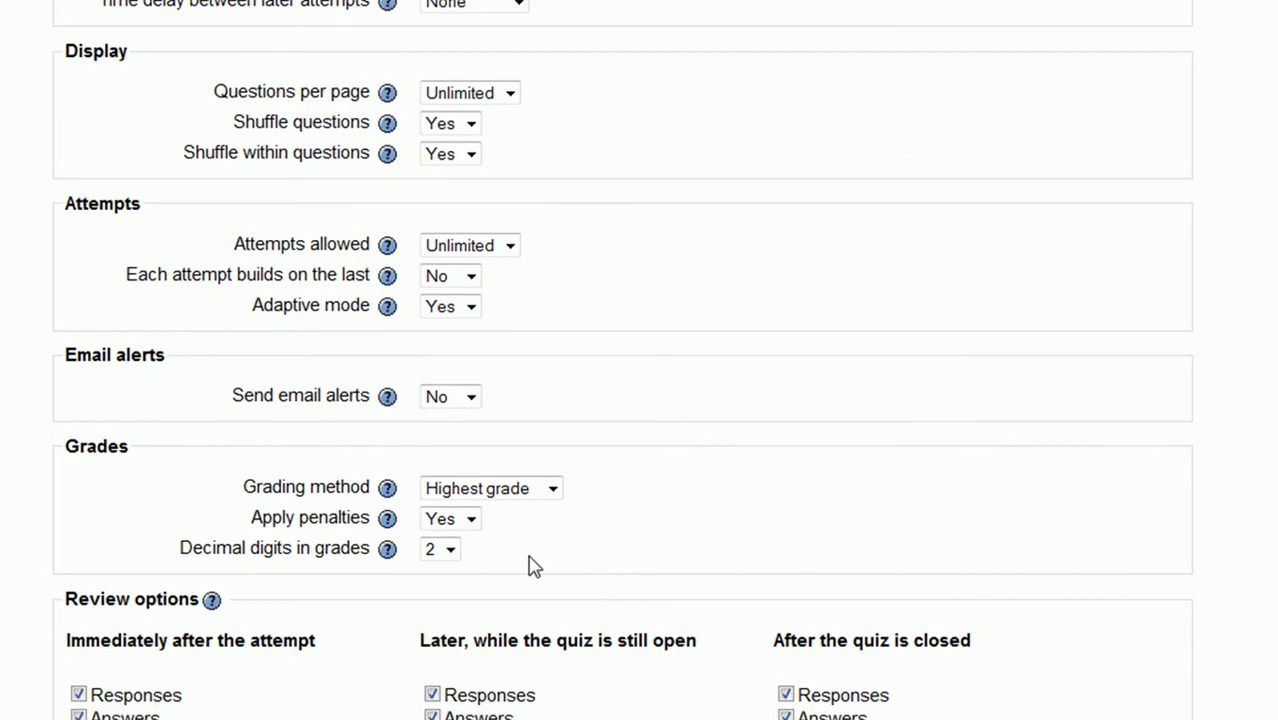
left_click(472, 527)
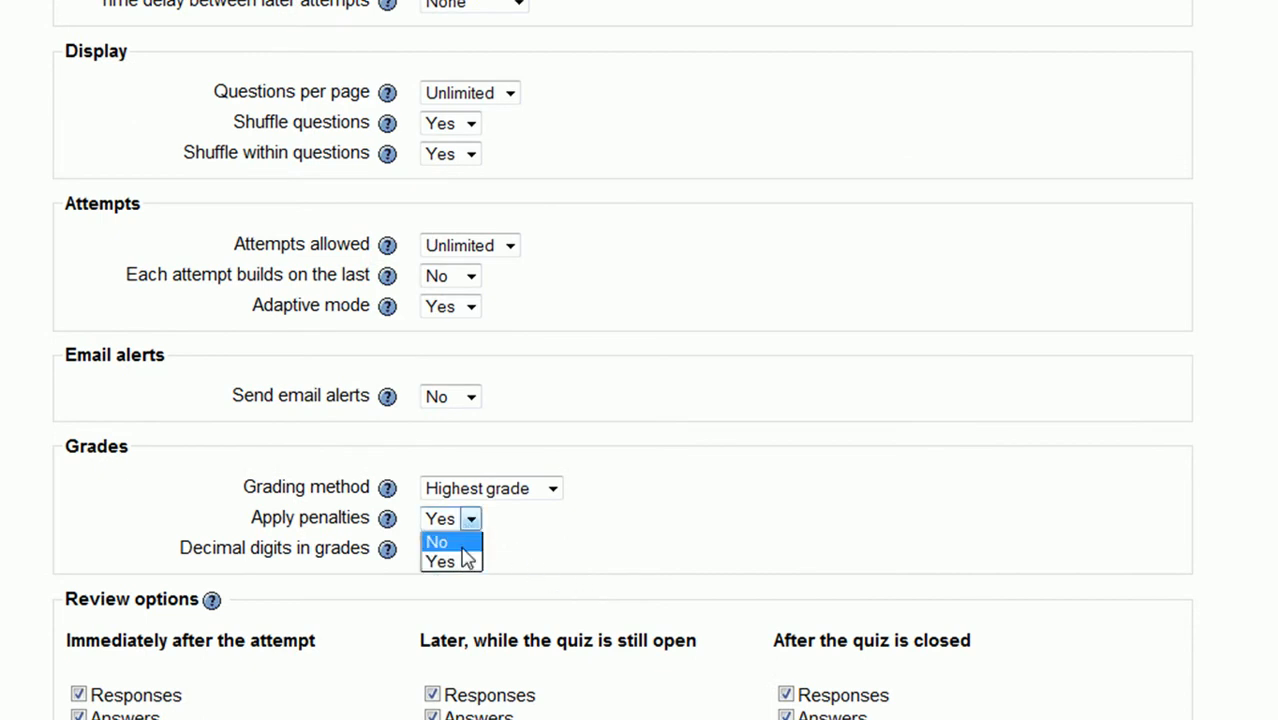
left_click(471, 562)
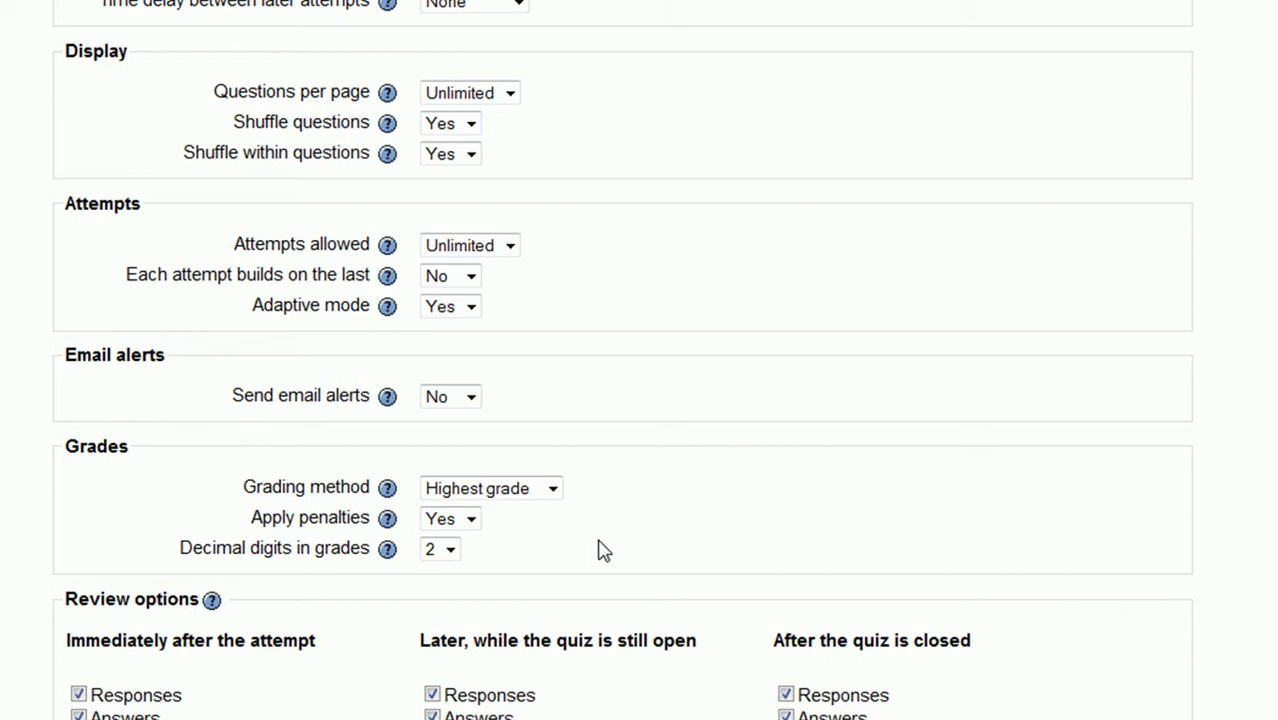
left_click(552, 492)
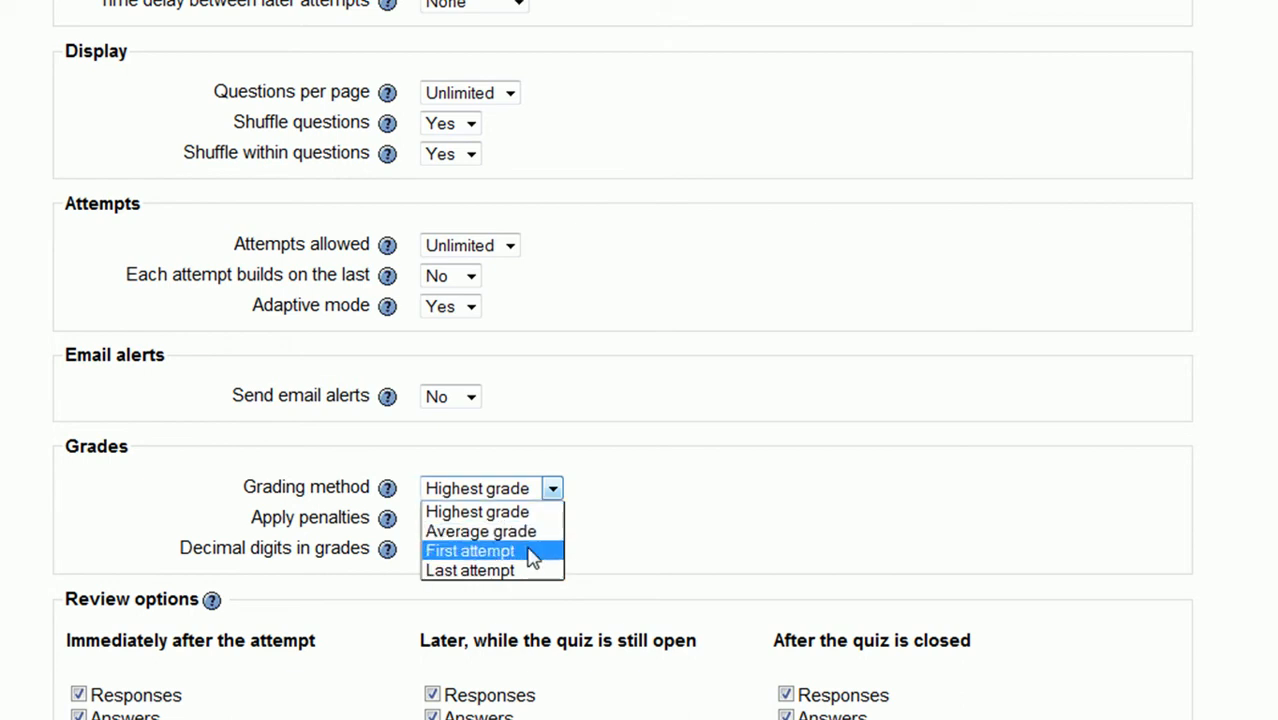
left_click(659, 557)
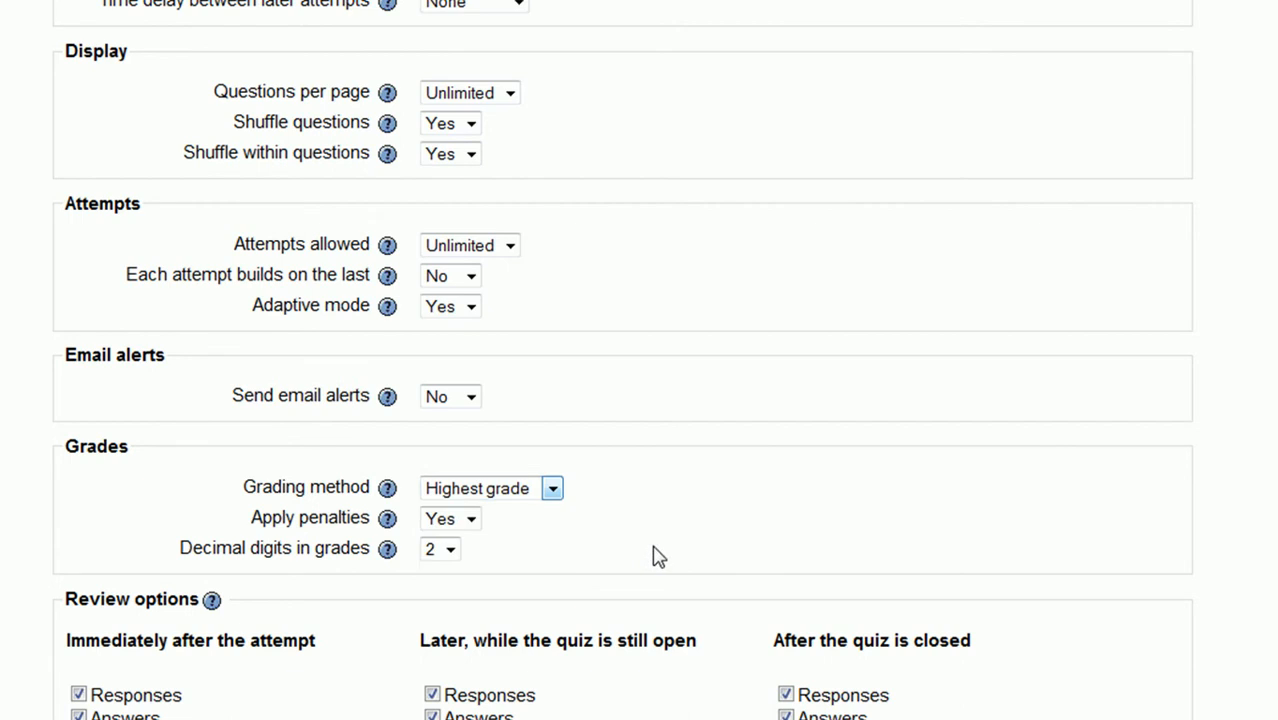
Turn off the Answers and General feedback review options for the period immediately after the attempt.
scroll(653, 553, "down", 5)
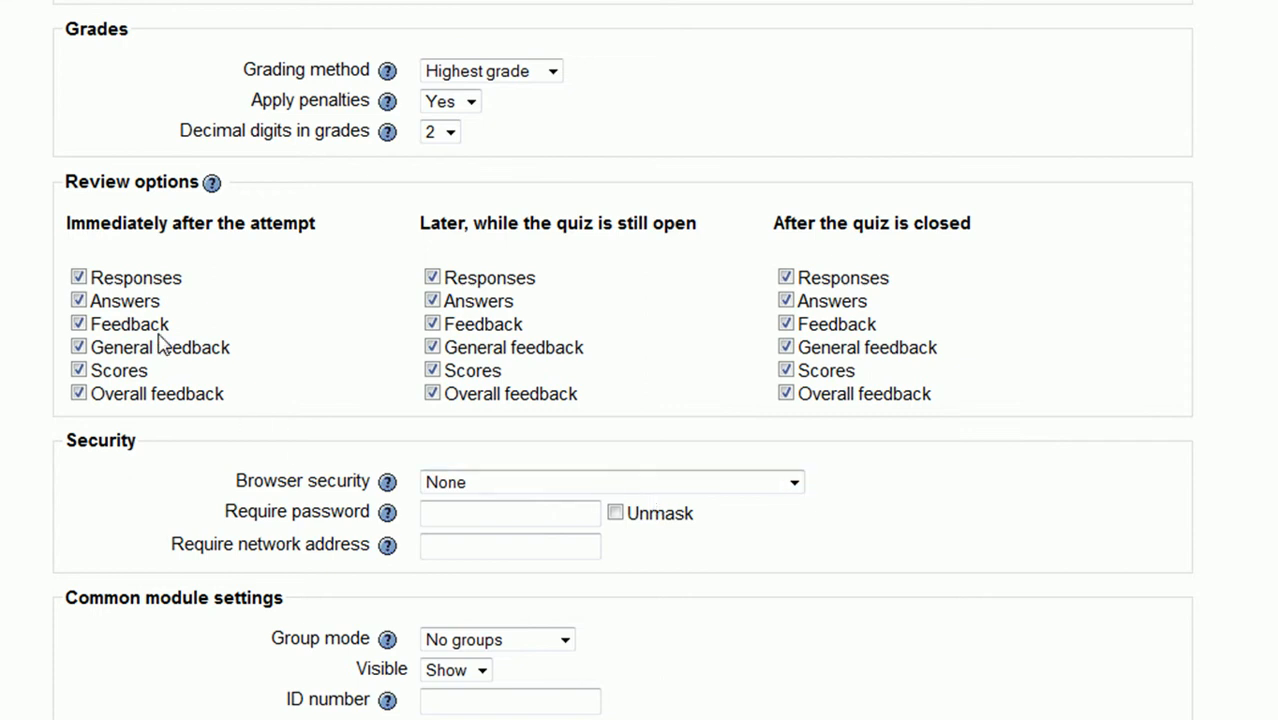
left_click_drag(137, 225, 280, 232)
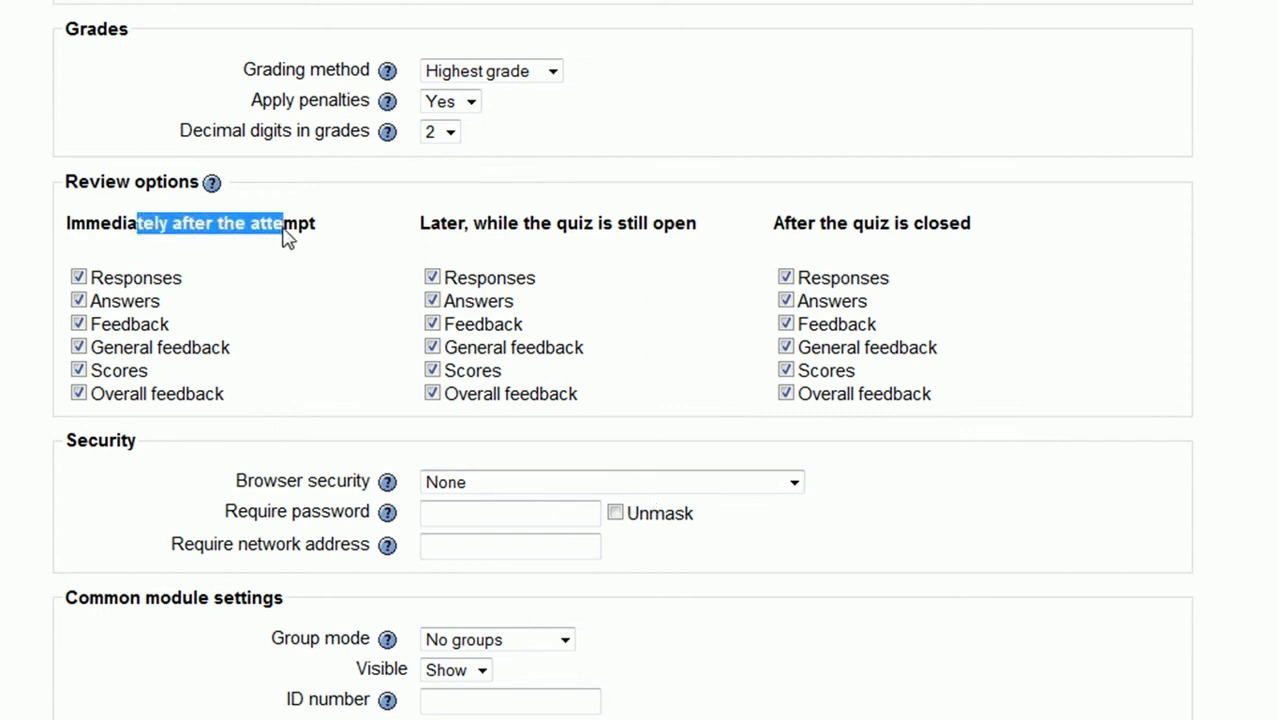
left_click(283, 235)
left_click(78, 300)
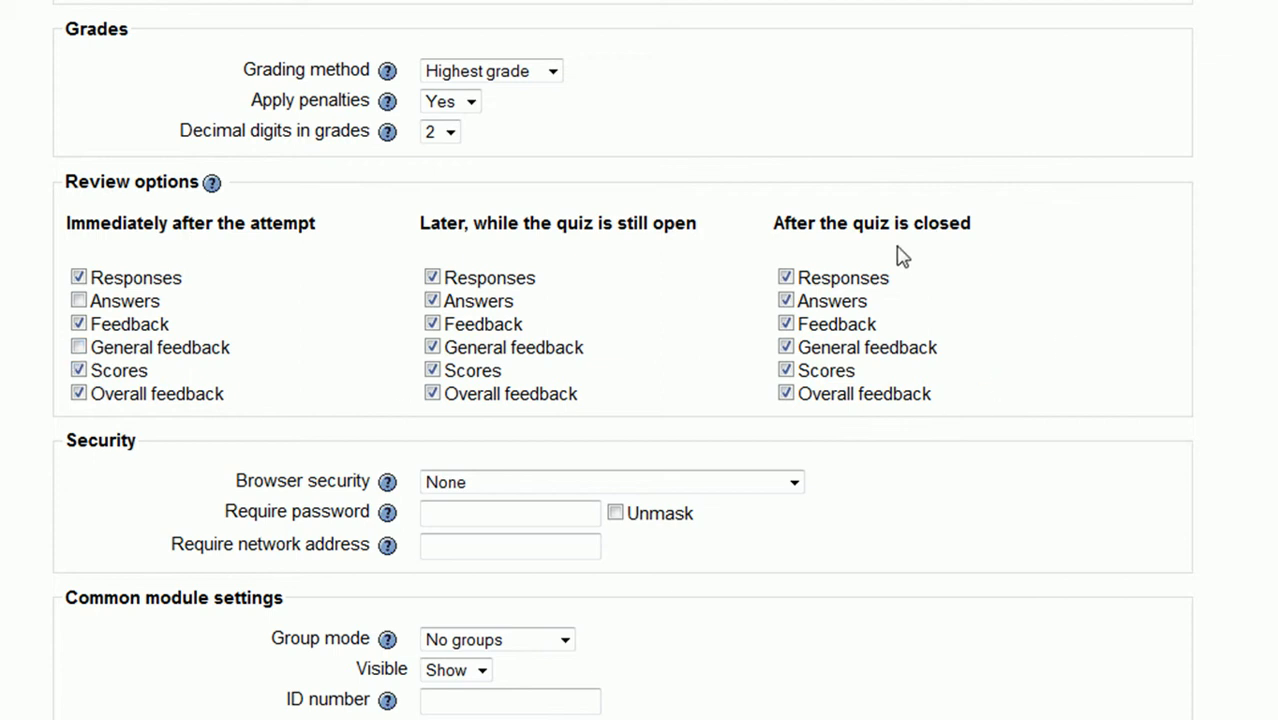
left_click_drag(913, 224, 973, 236)
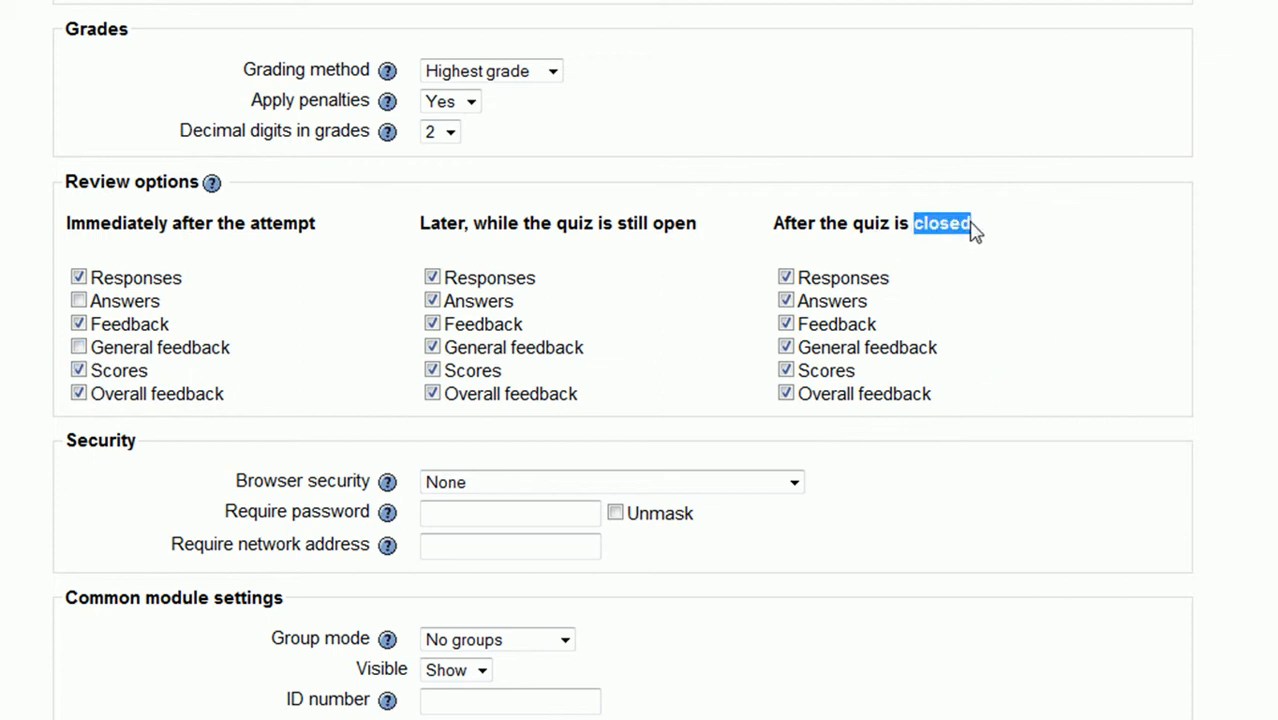
left_click(973, 234)
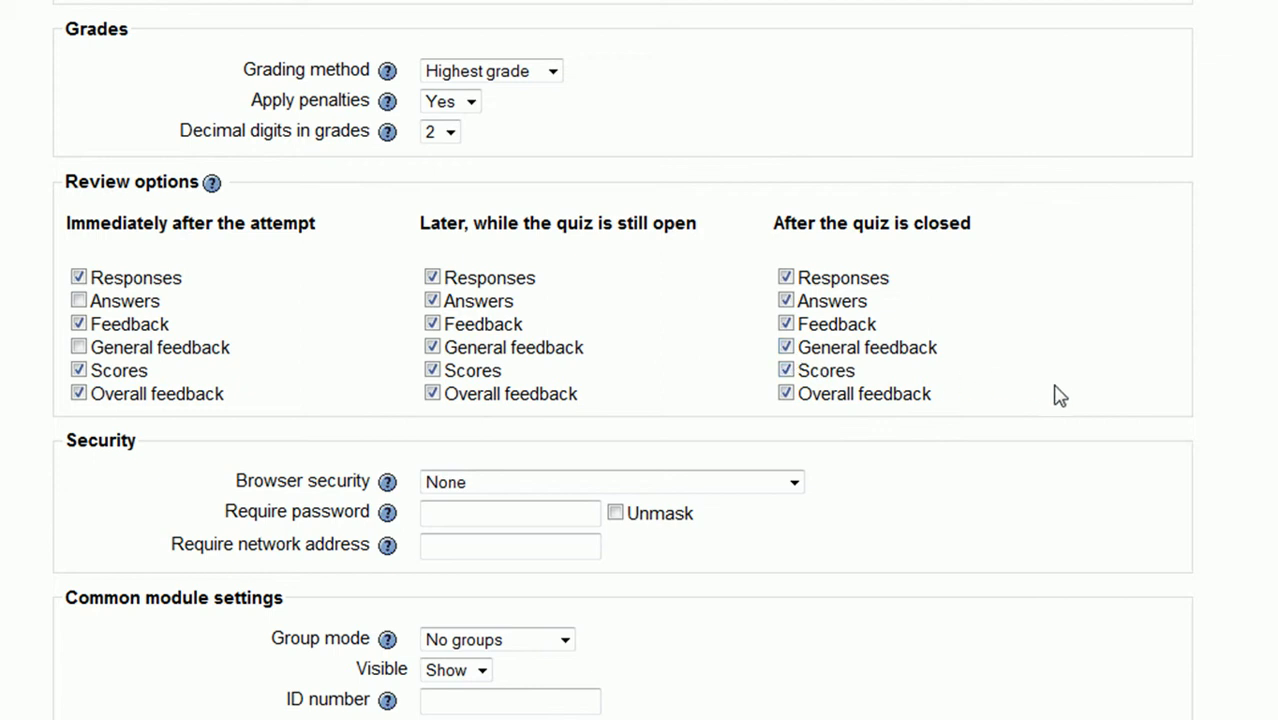
Enter overall feedback grade boundaries of 80% and 60%.
scroll(946, 453, "down", 5)
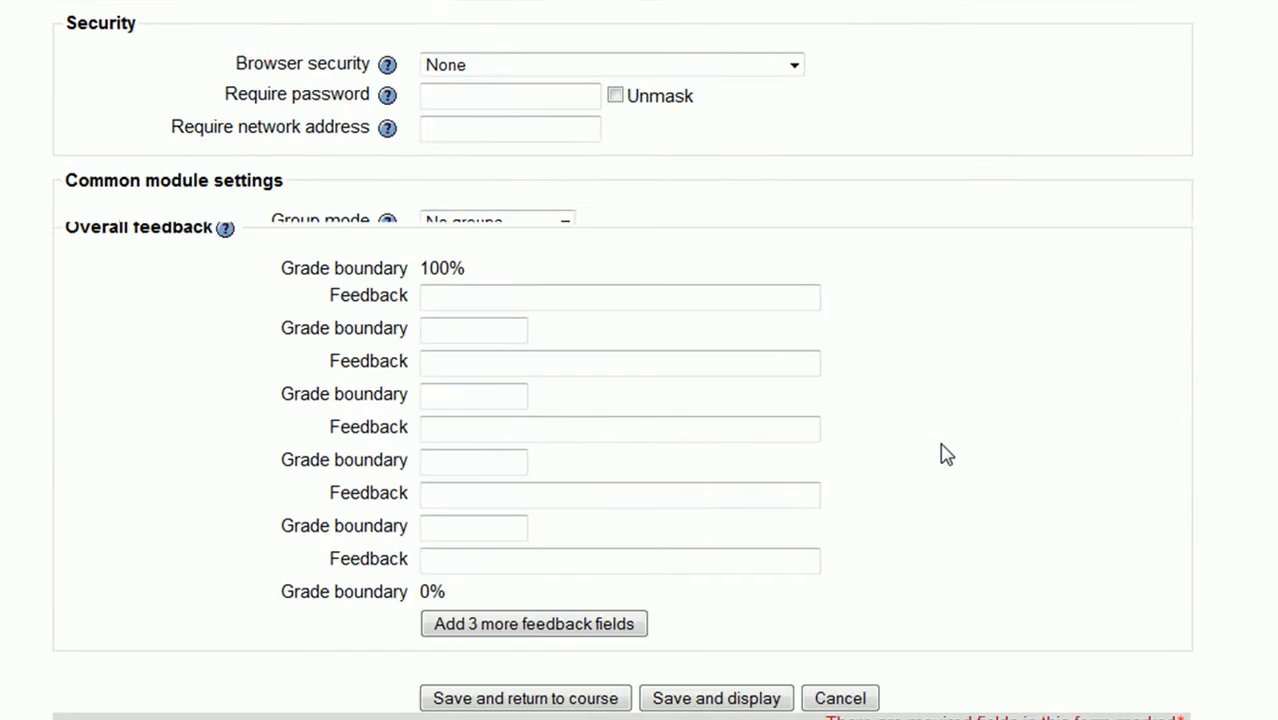
left_click(470, 329)
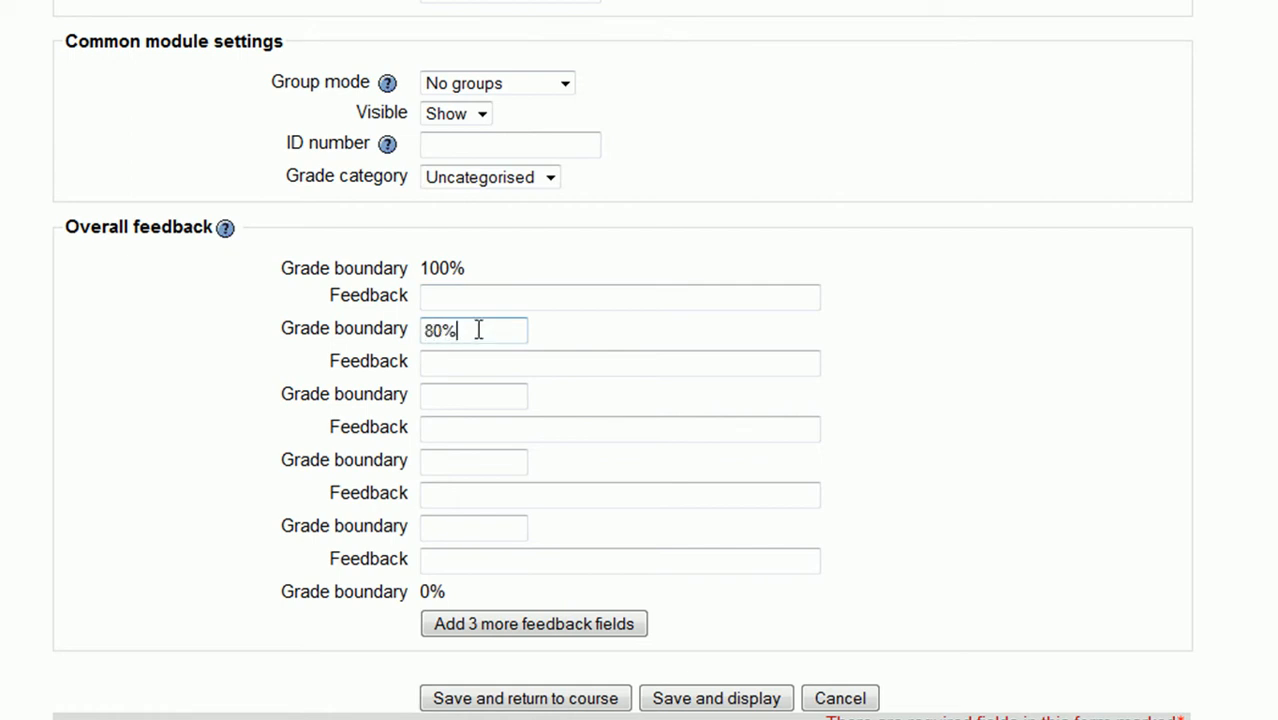
left_click(461, 394)
type("60%")
Enter the overall feedback texts "Excellent Work!" above 80%, "Great Job" above 60% and "Looks like you need more practice" below 60%.
left_click(440, 294)
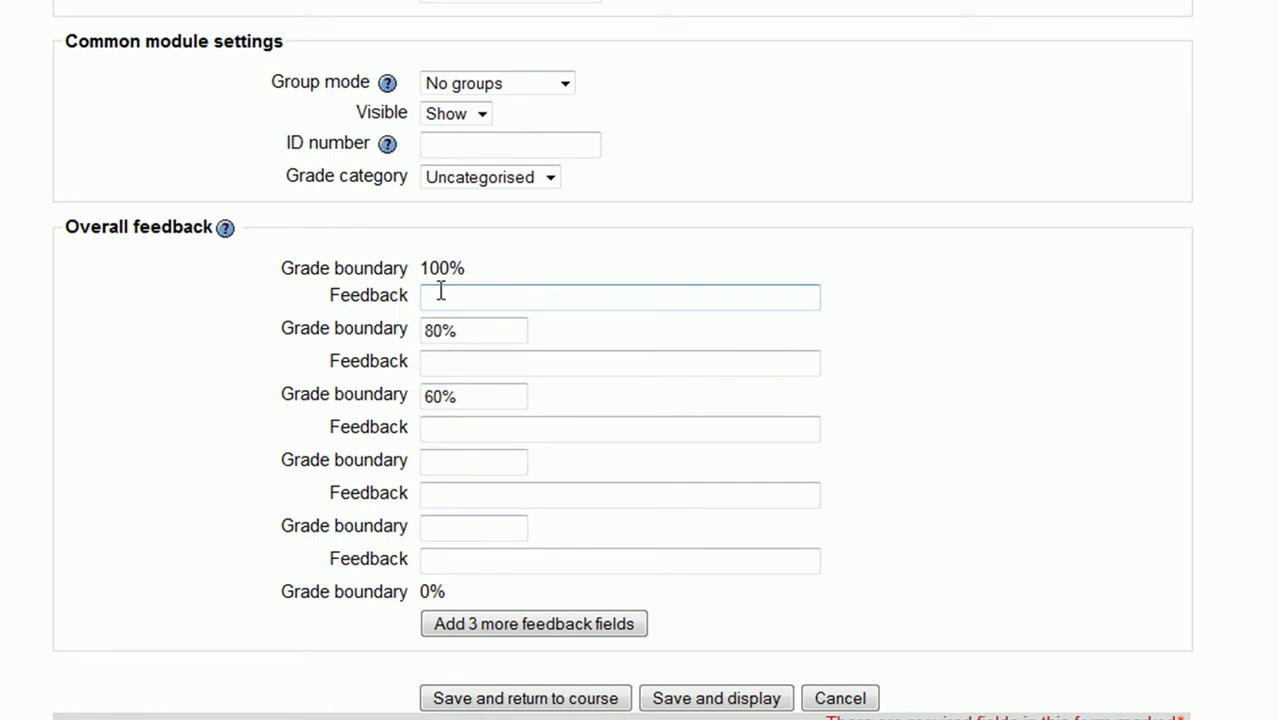
type("Excellent Work!")
left_click(457, 357)
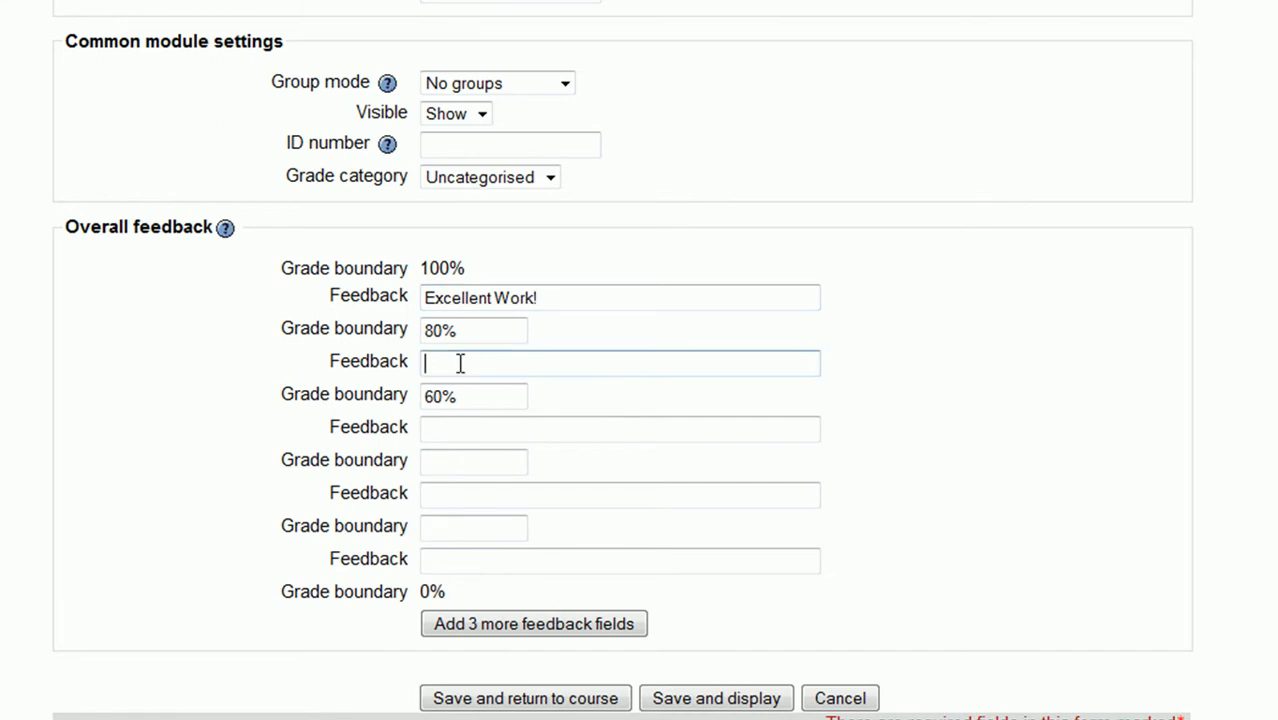
type("Ggreat")
key("BackSpace")
key("BackSpace")
type("reat Jjob")
left_click(478, 427)
left_click(472, 364)
key("BackSpace")
left_click(467, 438)
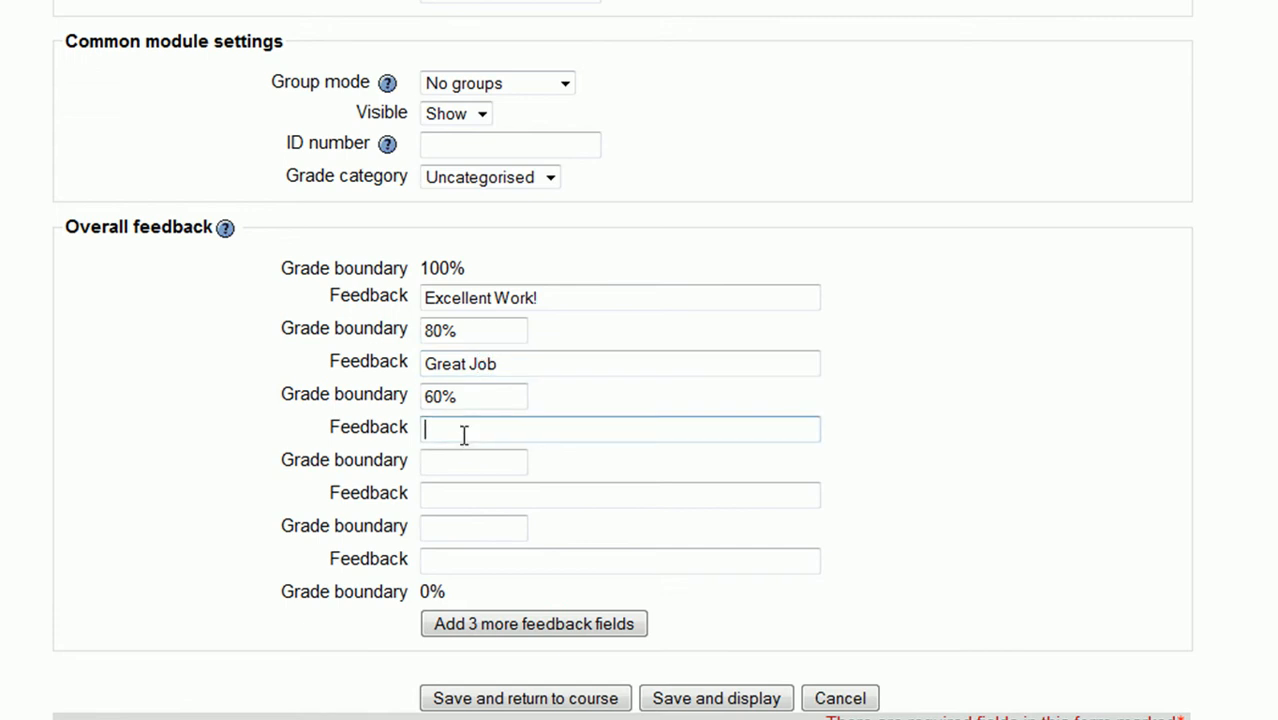
type("Looks like you need more practice")
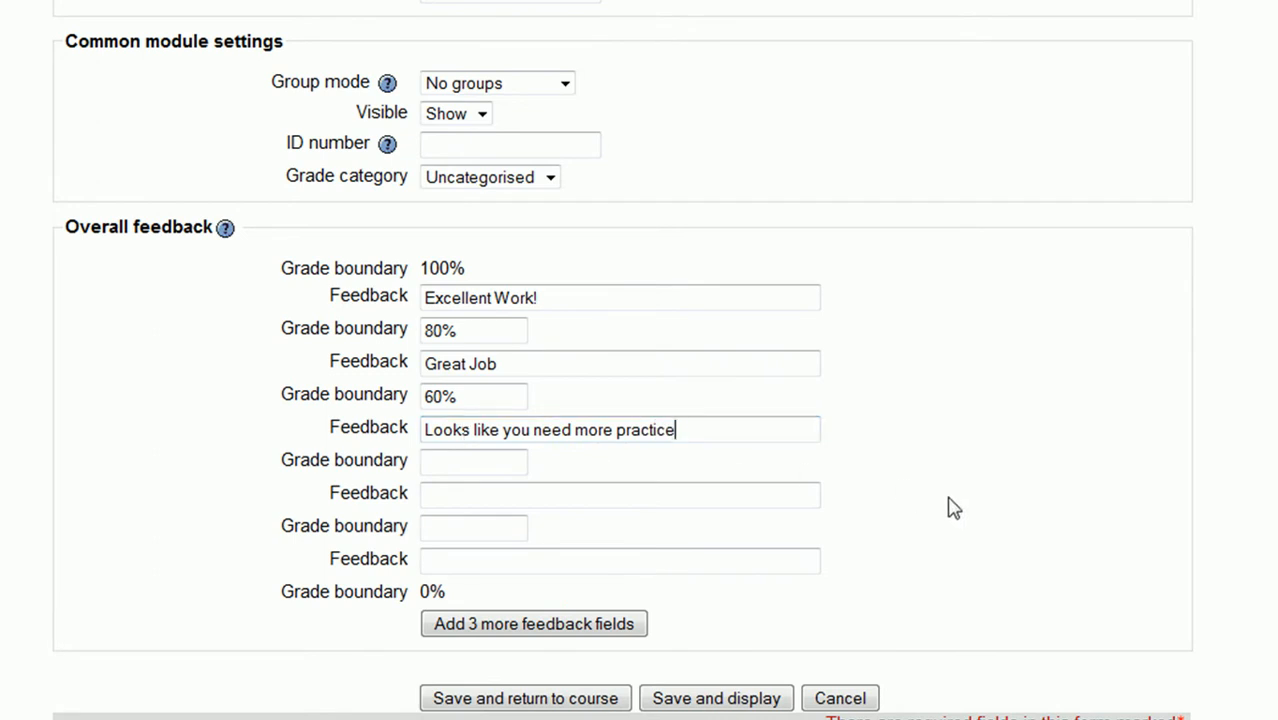
Save and display the quiz, with the BC Fun Facts category chosen in its question bank.
scroll(953, 508, "down", 2)
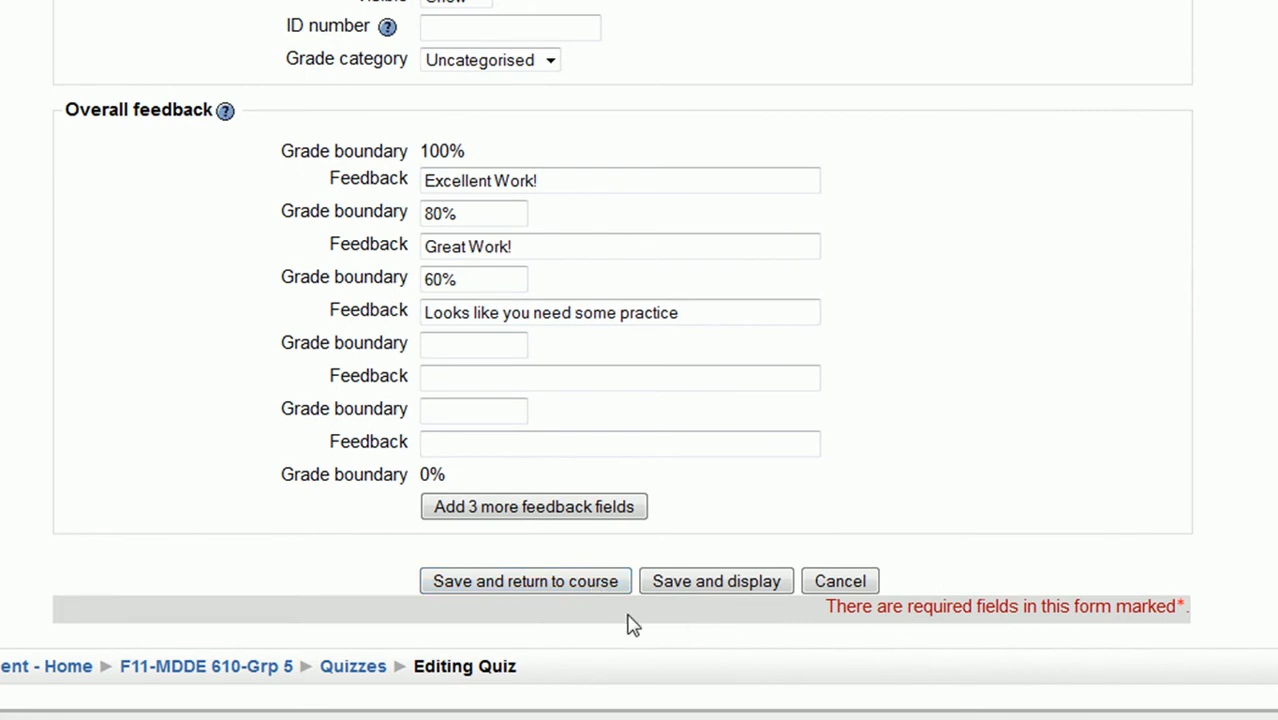
left_click(716, 584)
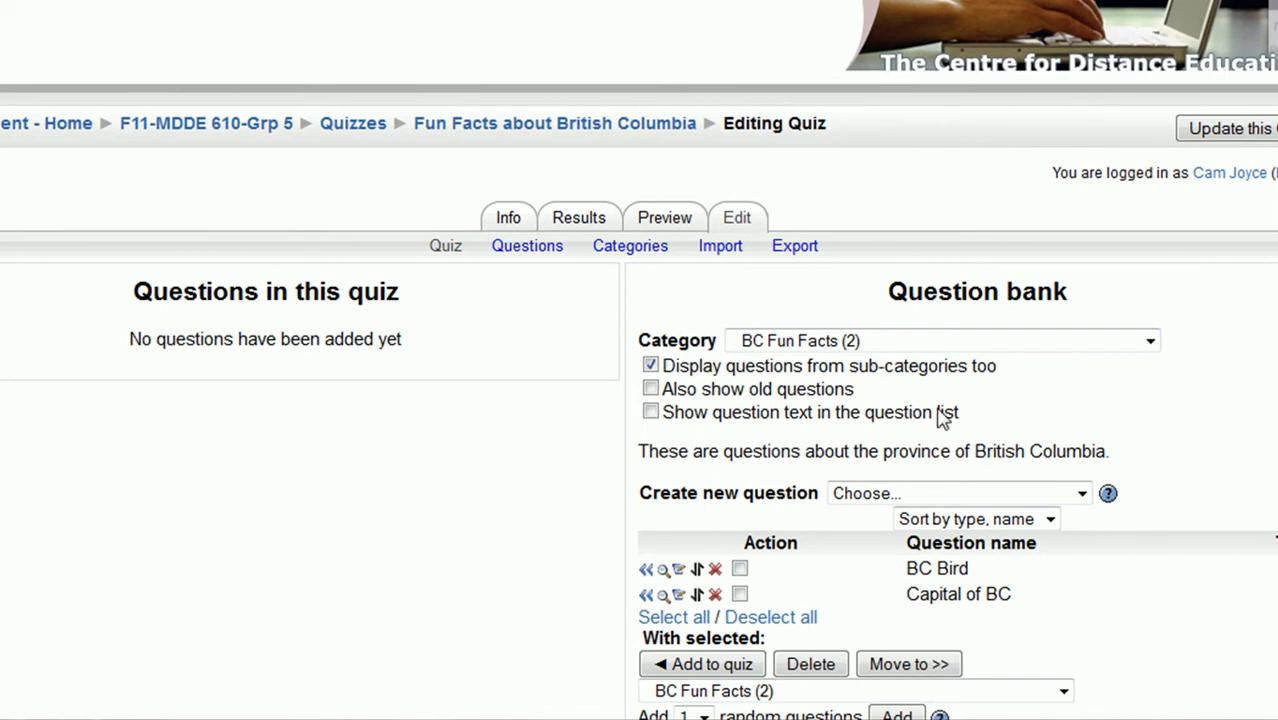
left_click(884, 343)
left_click(864, 441)
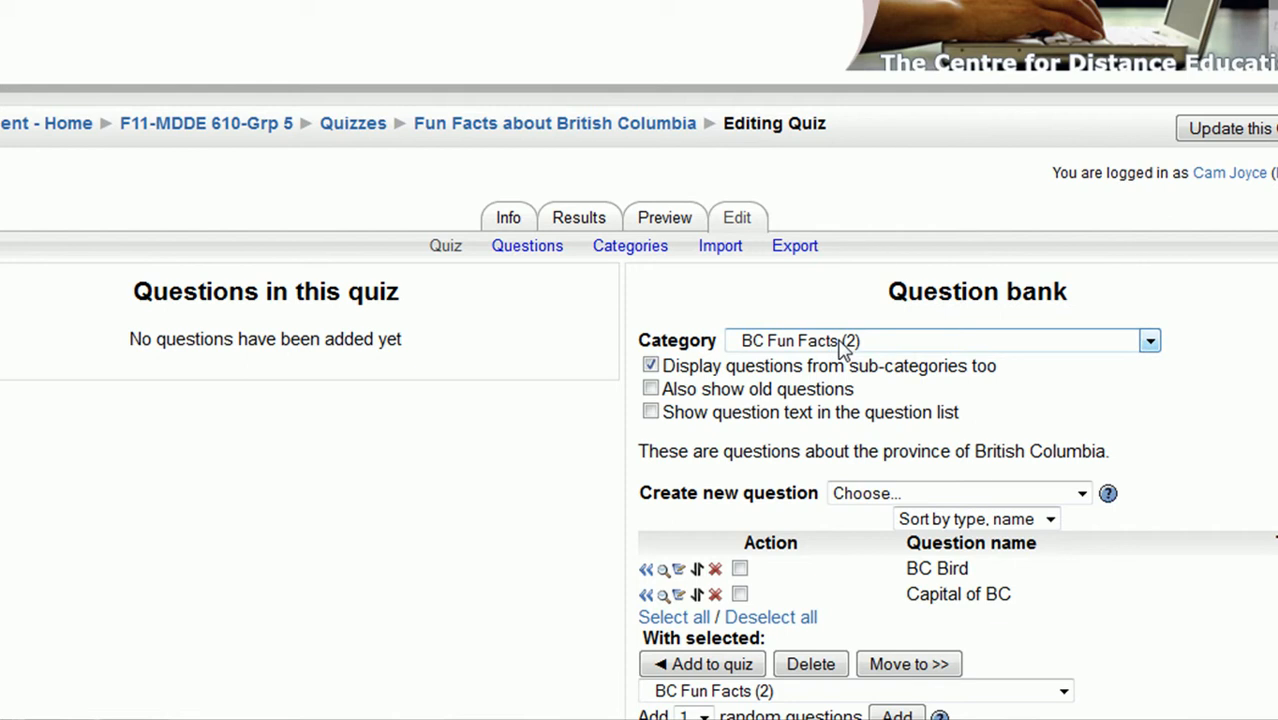
Add the BC Bird and Capital of BC questions to the quiz and preview it.
scroll(1198, 443, "down", 3)
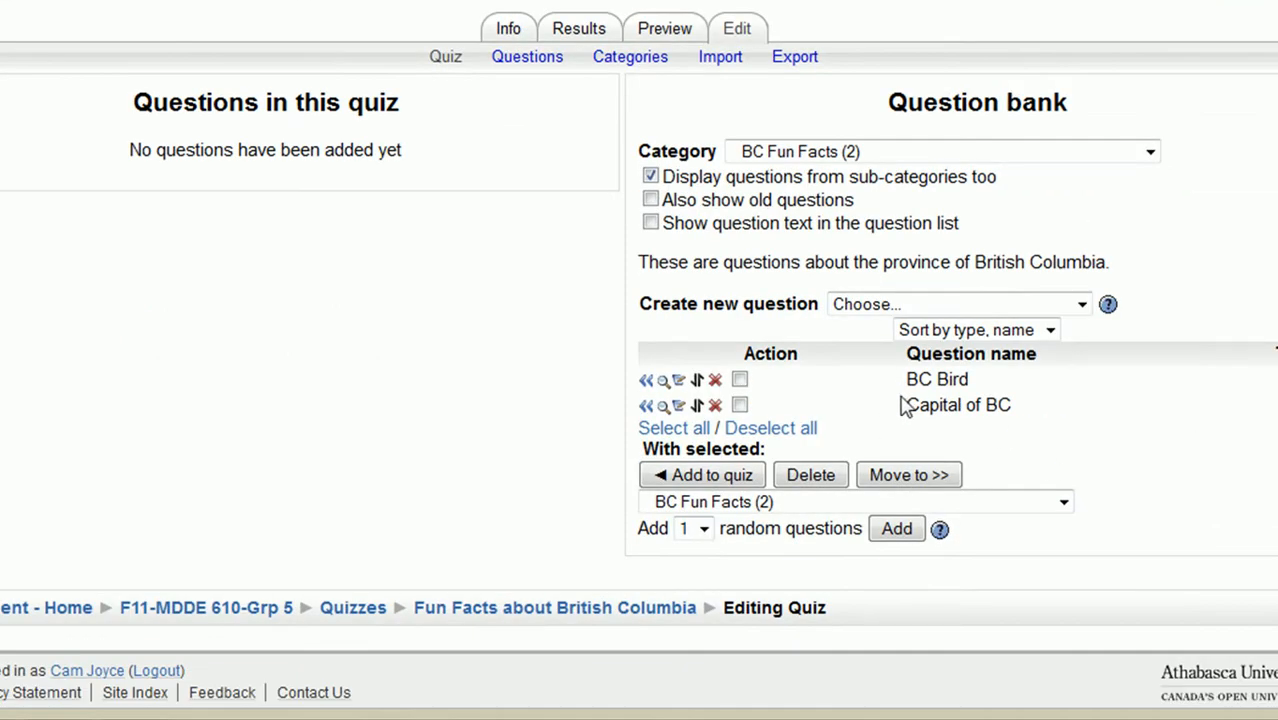
left_click(739, 380)
left_click(739, 405)
left_click(728, 478)
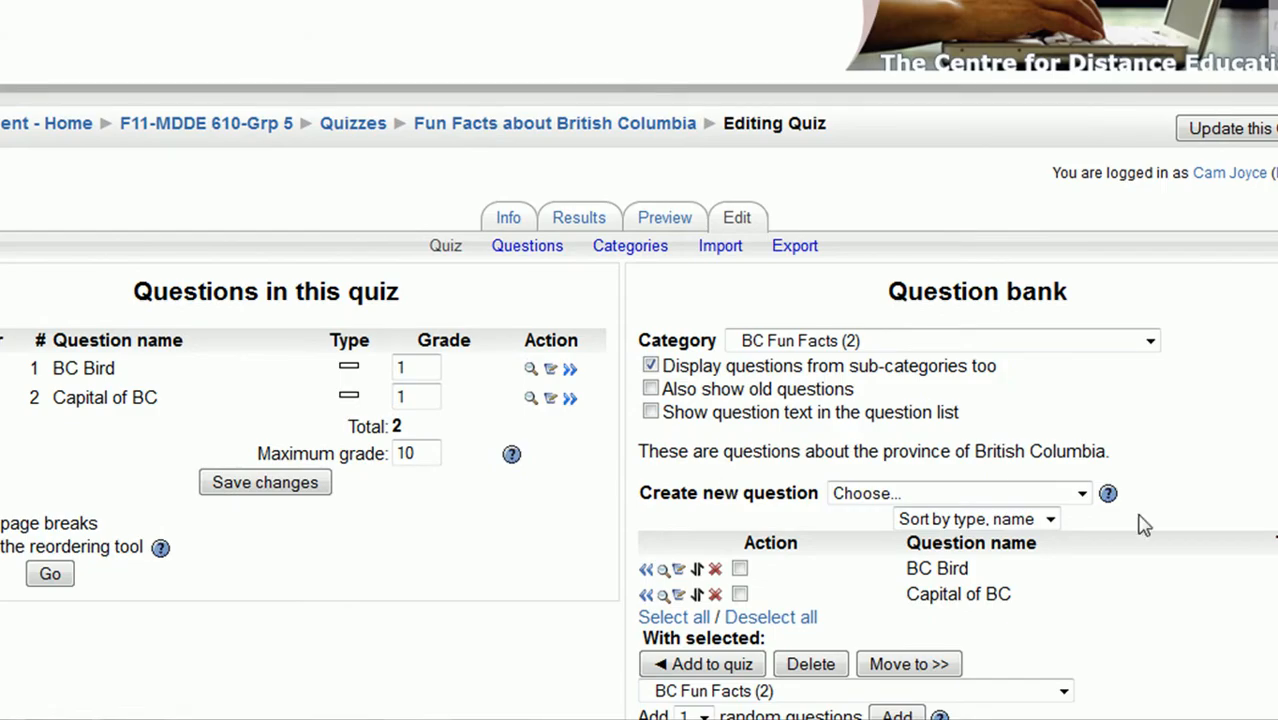
left_click(655, 222)
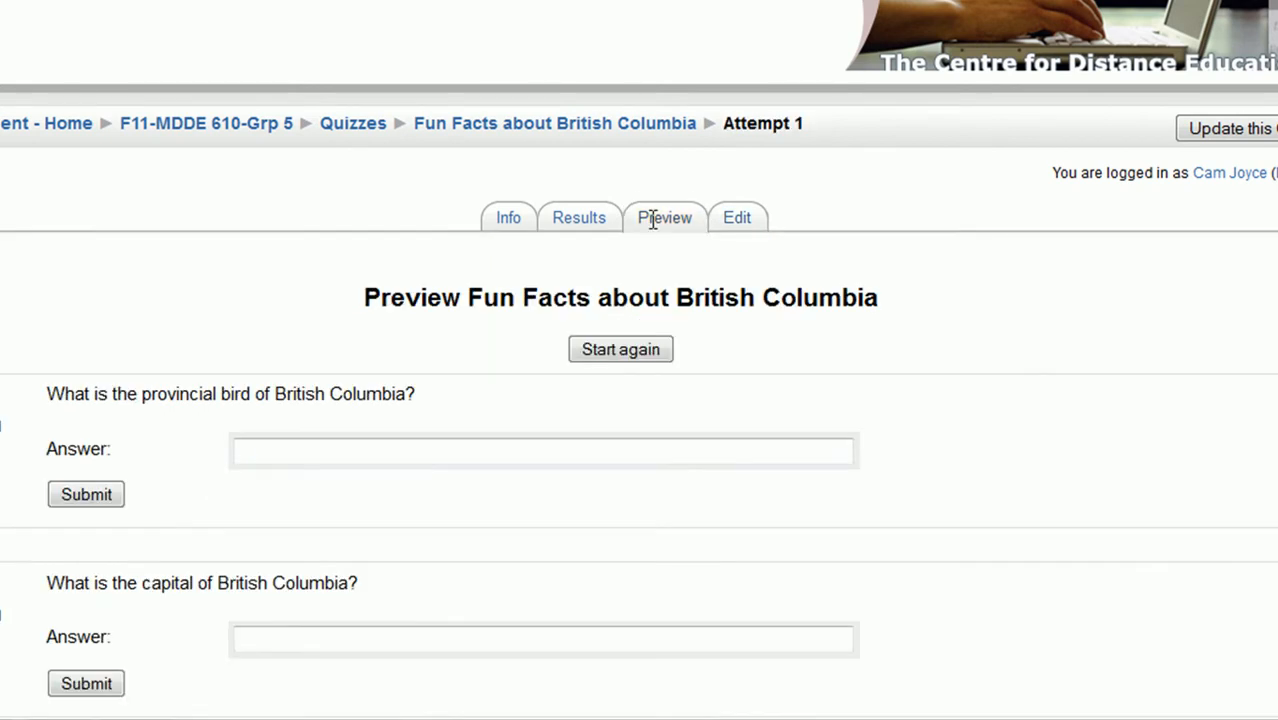
scroll(665, 294, "down", 2)
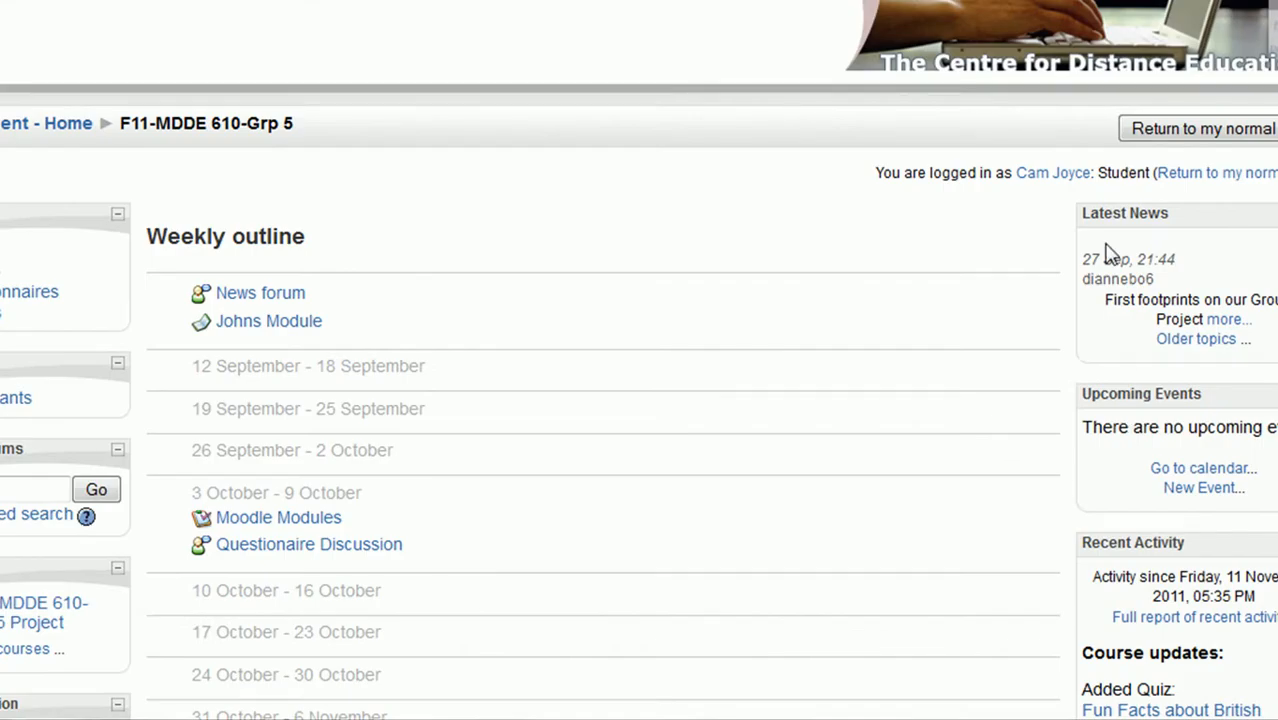
In the course's student view, open the Fun Facts about British Columbia quiz and continue the last attempt.
scroll(961, 240, "down", 5)
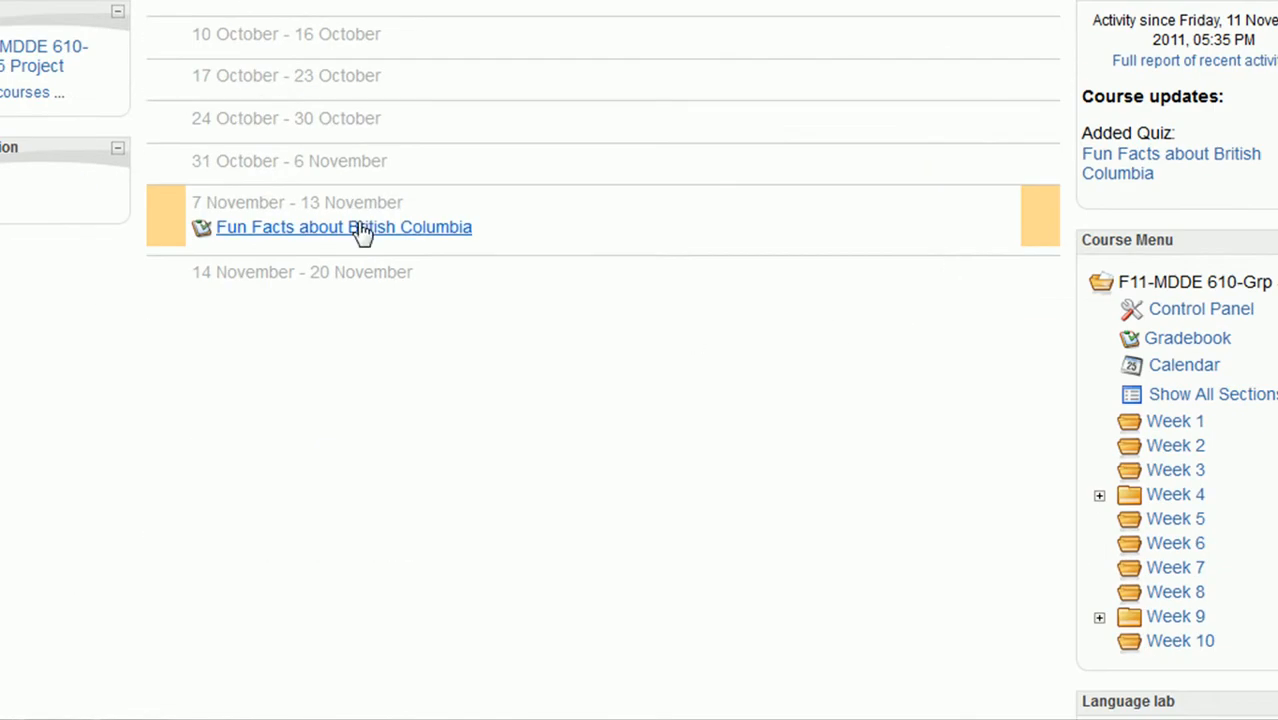
left_click(367, 229)
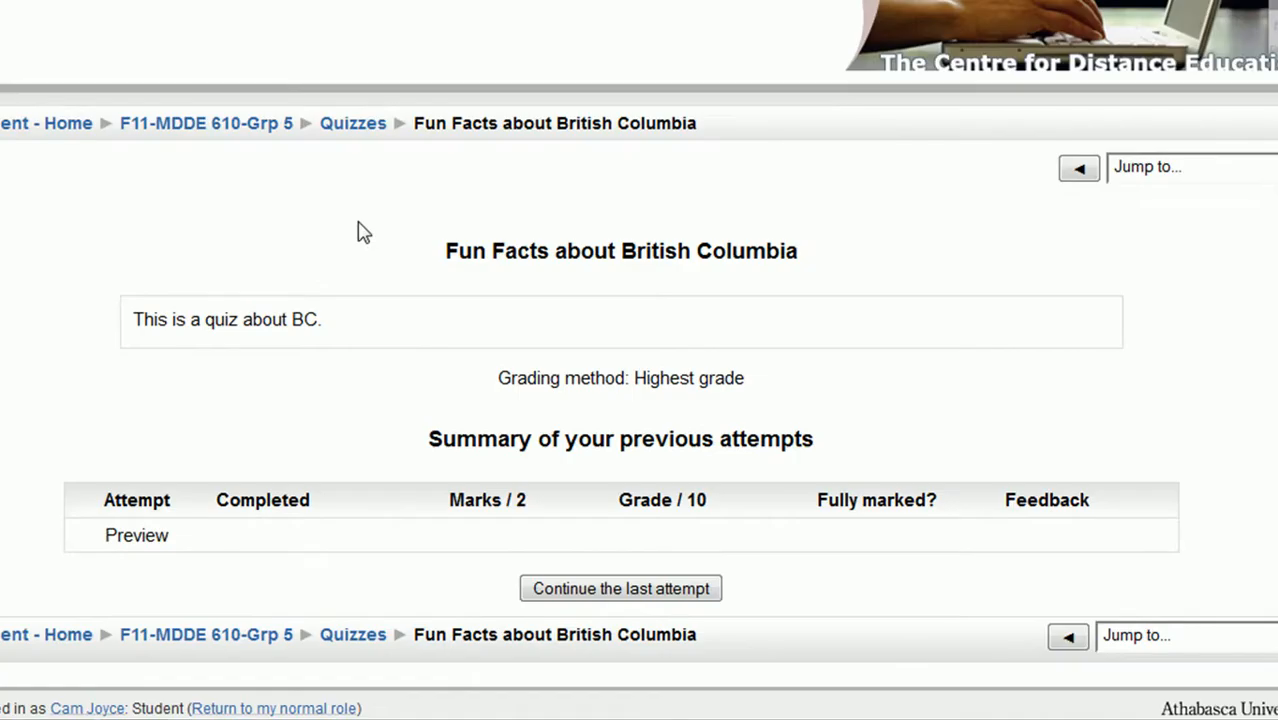
scroll(585, 350, "down", 1)
left_click(655, 555)
Answer "Stellar Jay" for the provincial bird and "Vancouver" for the capital, then submit all and finish the attempt.
left_click(393, 335)
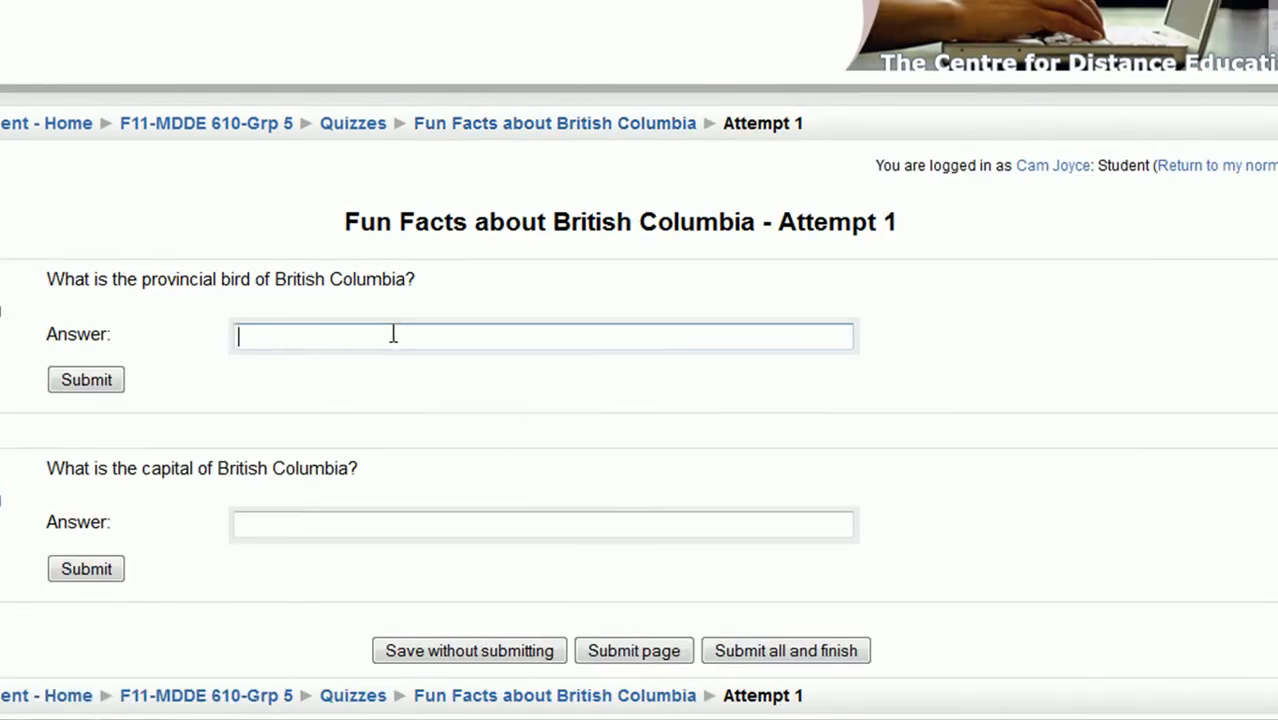
type("Stellar Ja")
left_click(377, 522)
type("Vancouver")
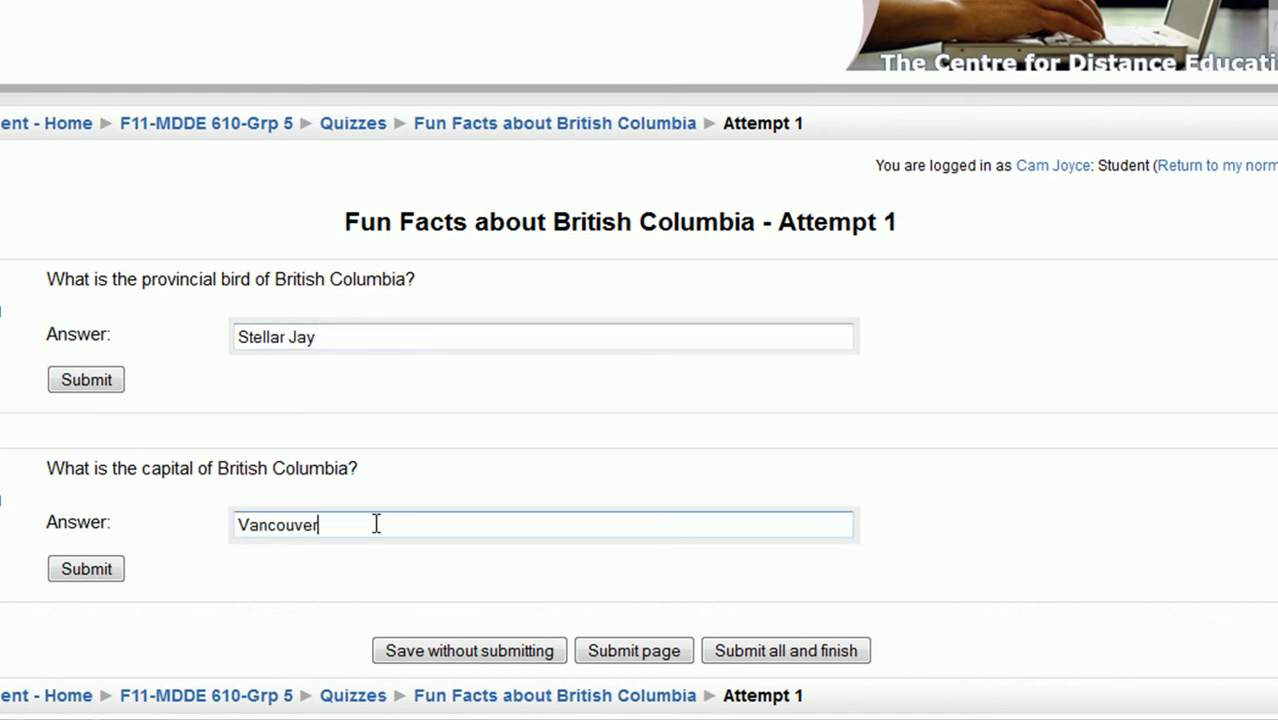
left_click(780, 649)
left_click(843, 256)
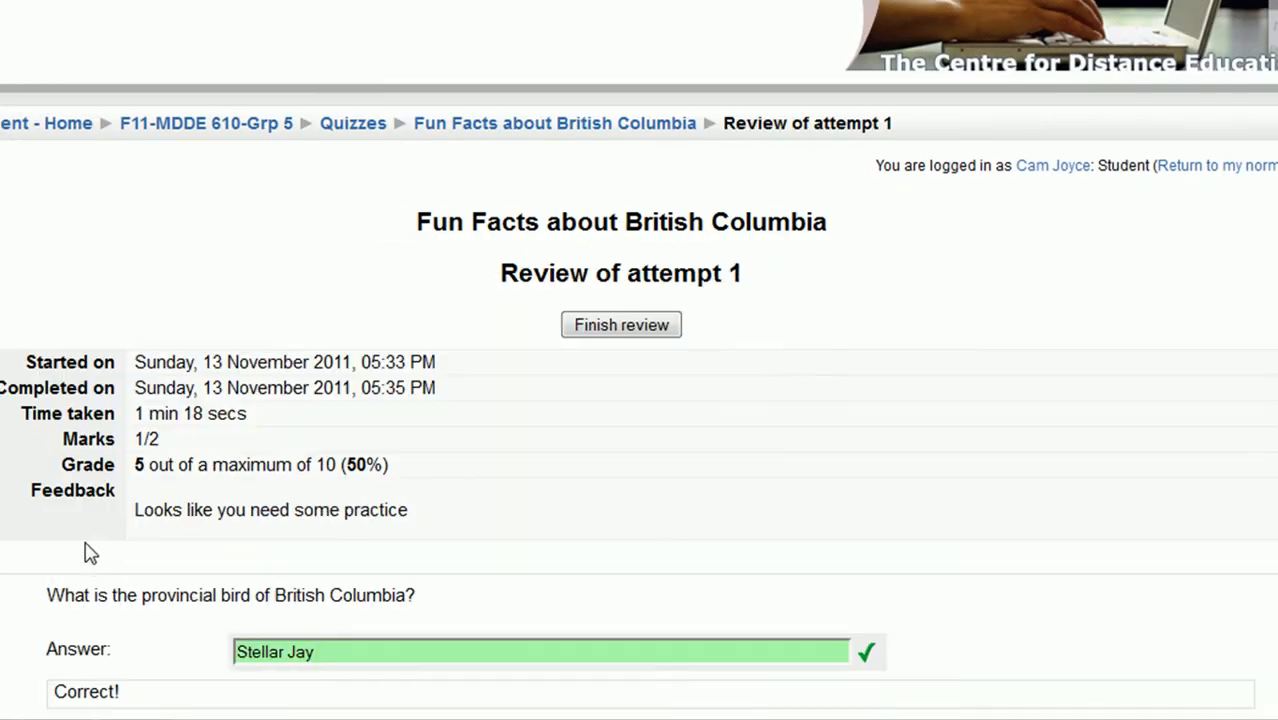
Review the attempt's grade and overall feedback, along with the response feedback for the bird and capital questions.
scroll(180, 512, "down", 3)
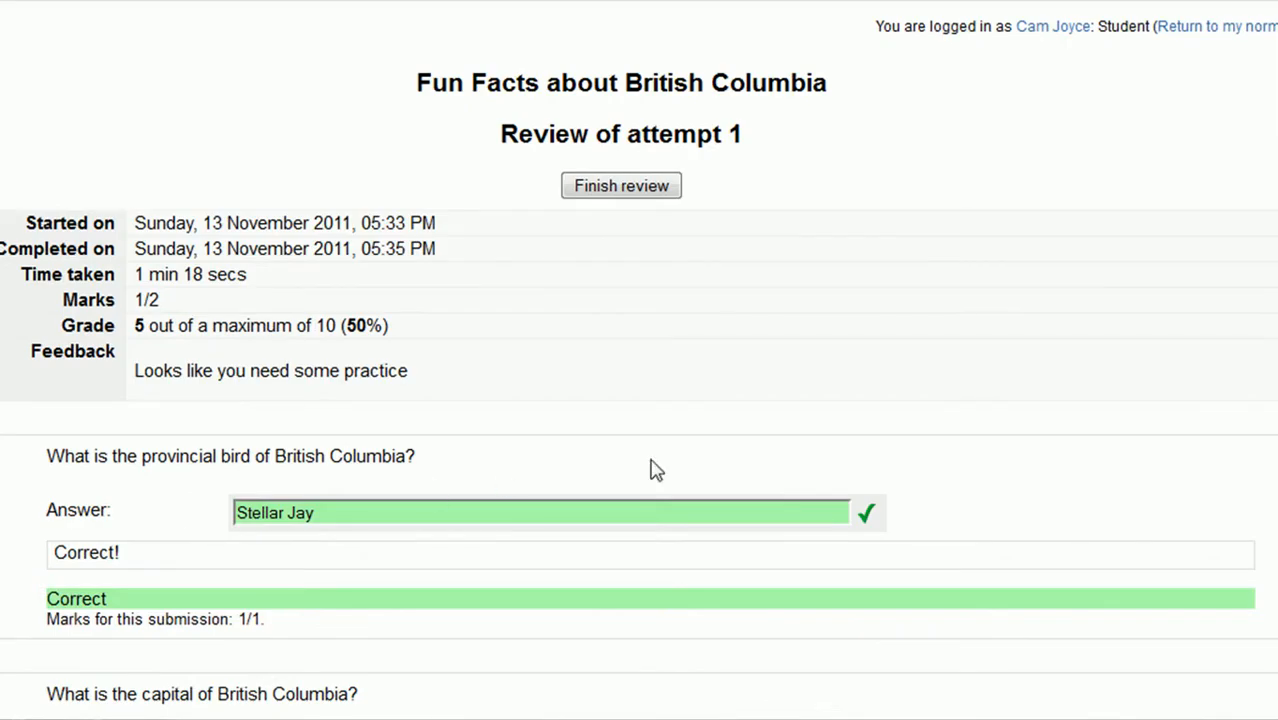
scroll(790, 512, "down", 3)
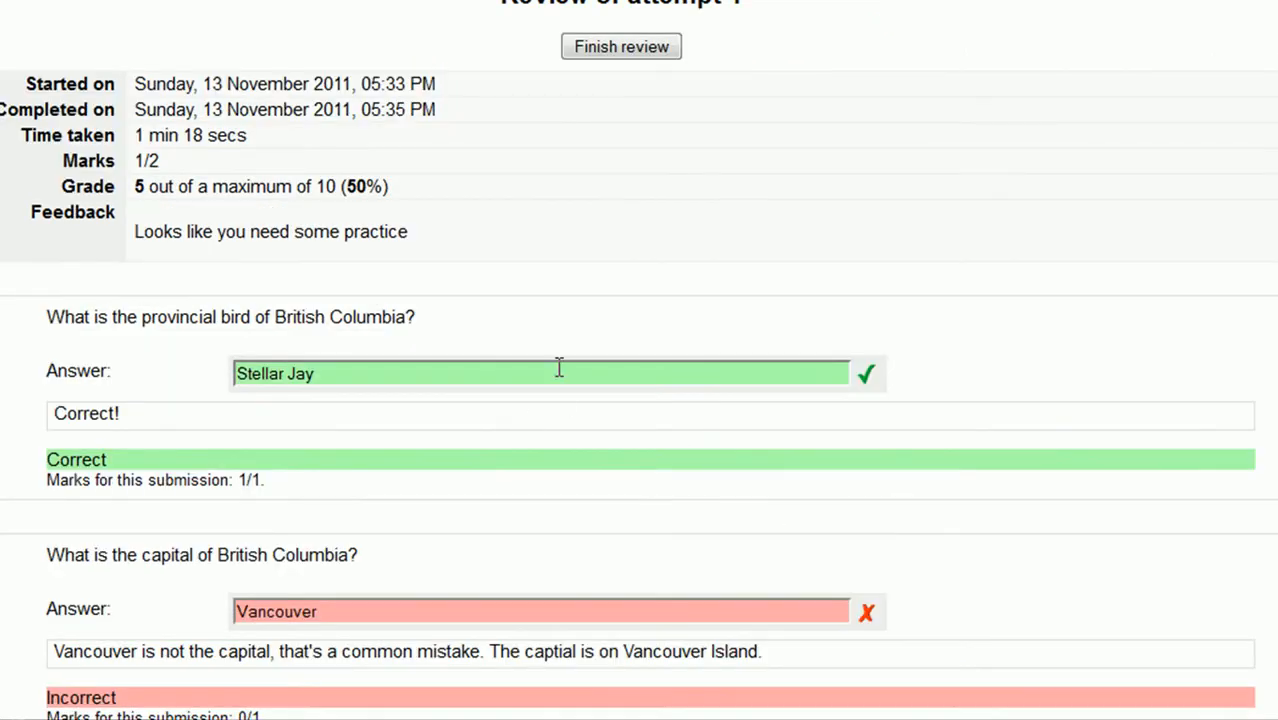
scroll(559, 368, "down", 3)
left_click_drag(325, 472, 203, 467)
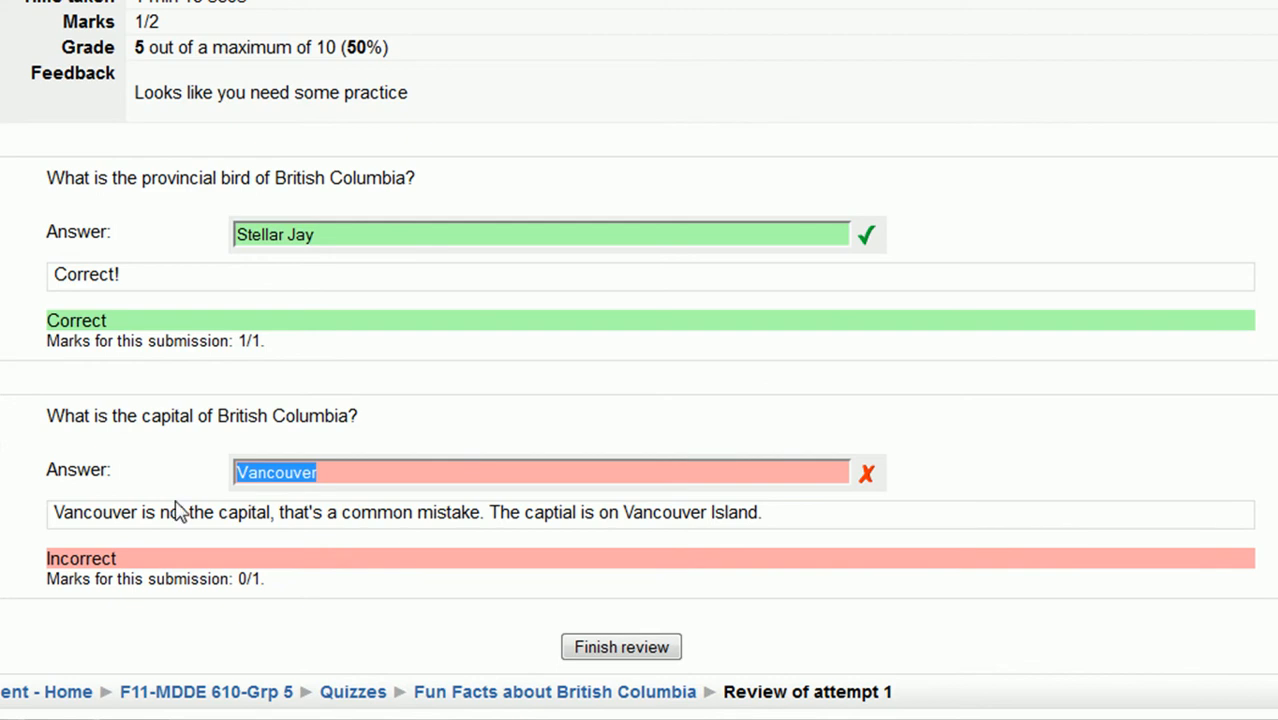
left_click_drag(55, 512, 773, 540)
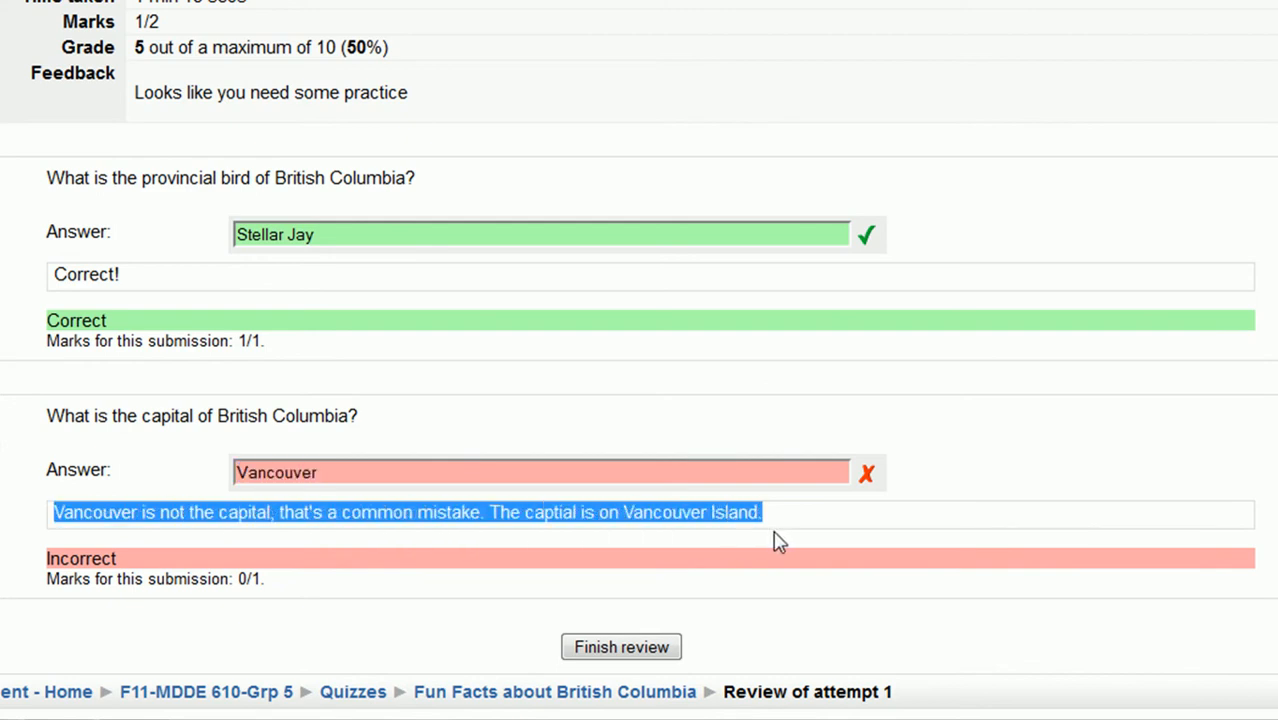
left_click(779, 530)
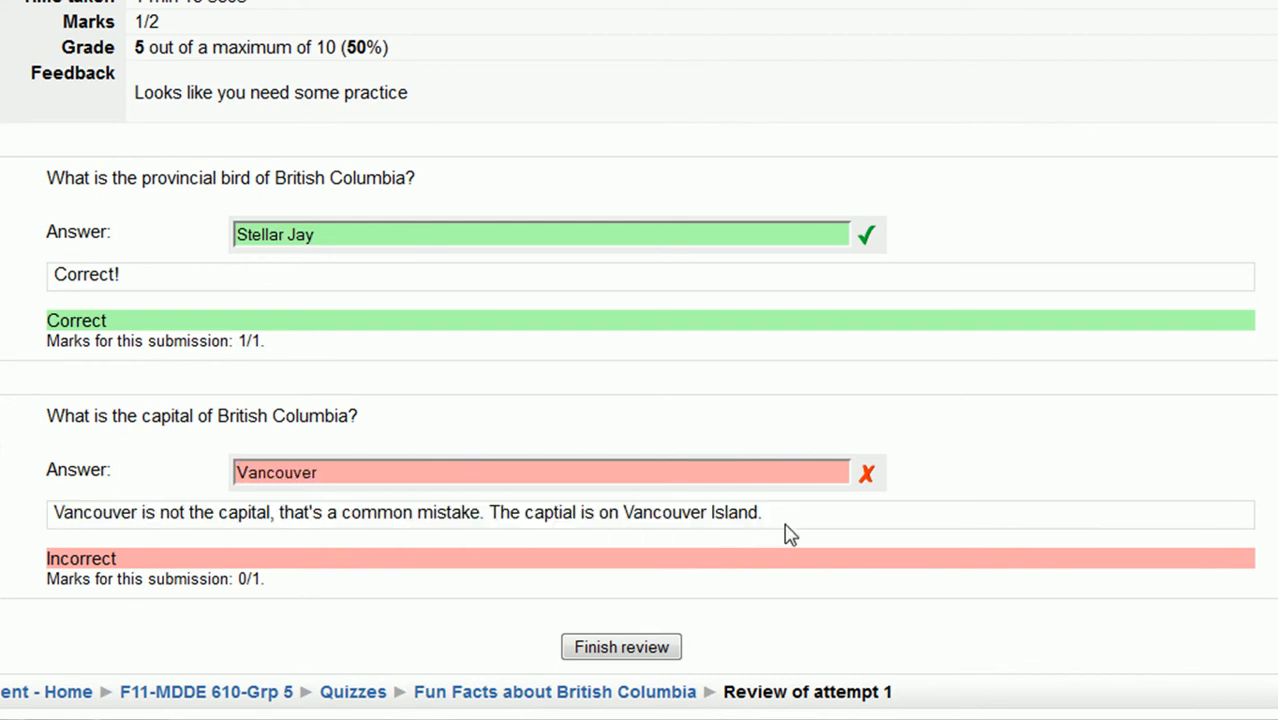
Finish the review of the submitted attempt, check the quiz's grading method, and start another attempt.
scroll(805, 560, "down", 2)
scroll(643, 535, "up", 3)
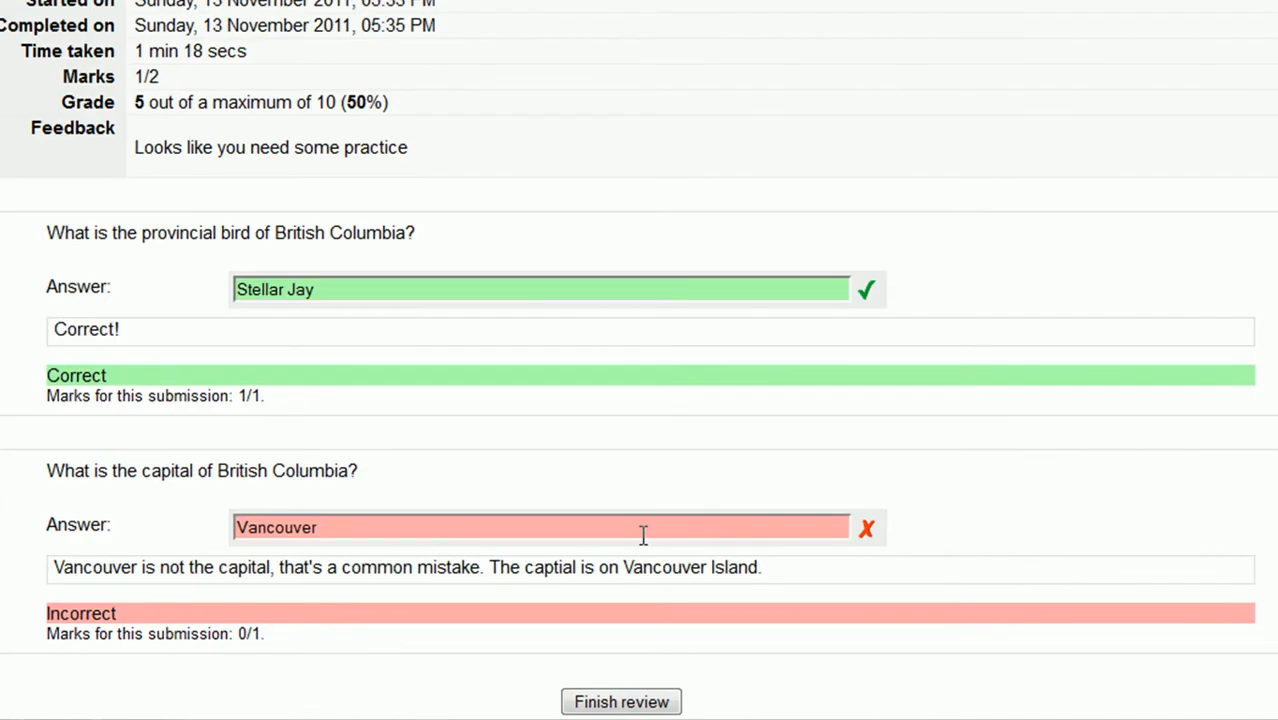
left_click(620, 702)
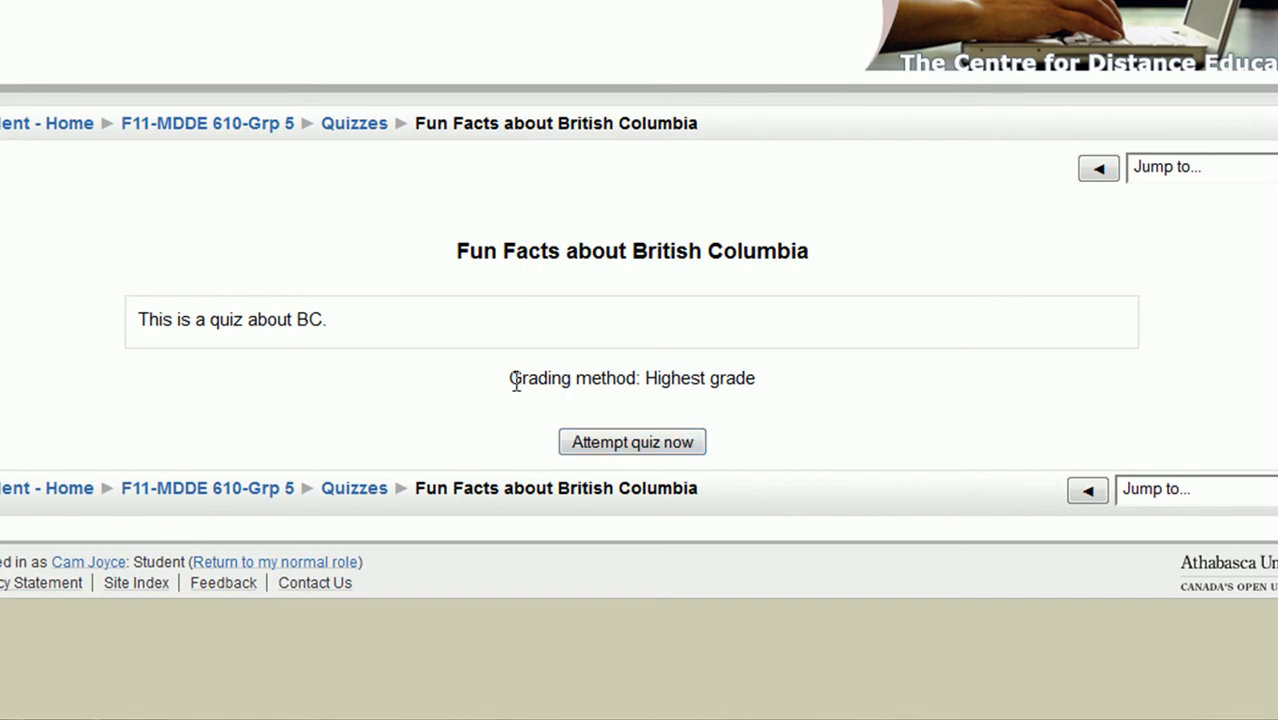
left_click_drag(512, 382, 808, 398)
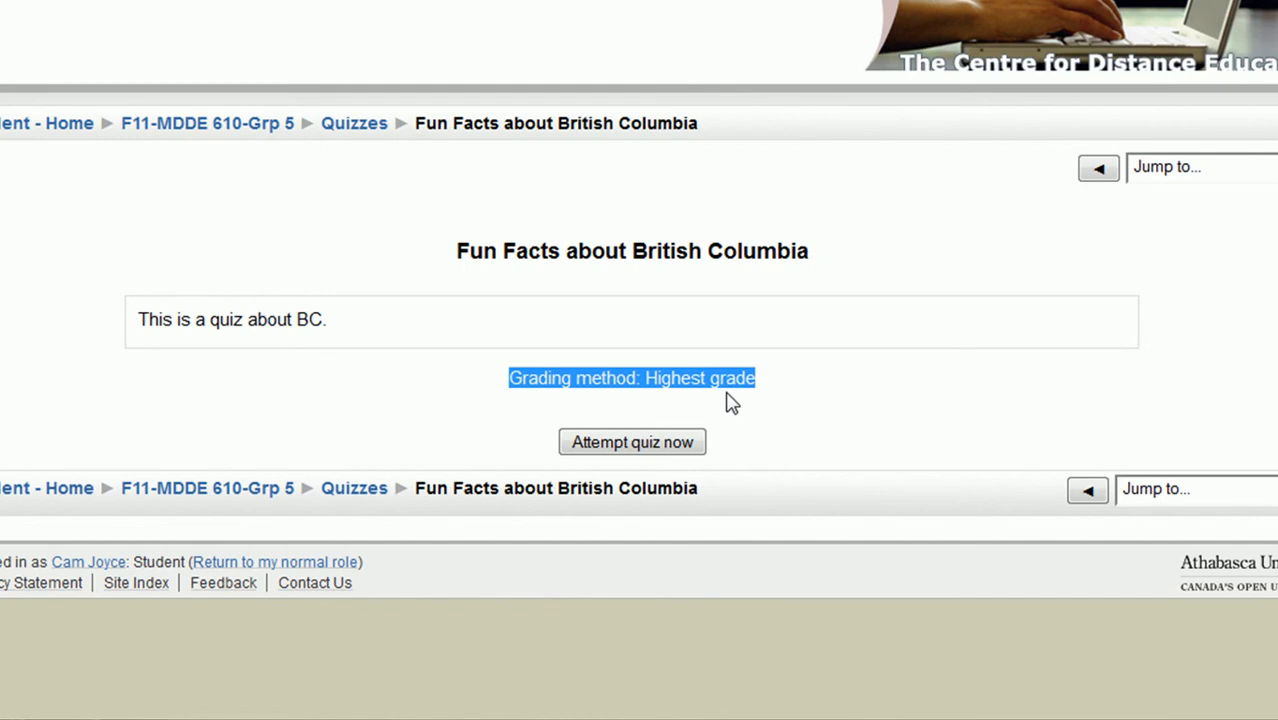
left_click(670, 446)
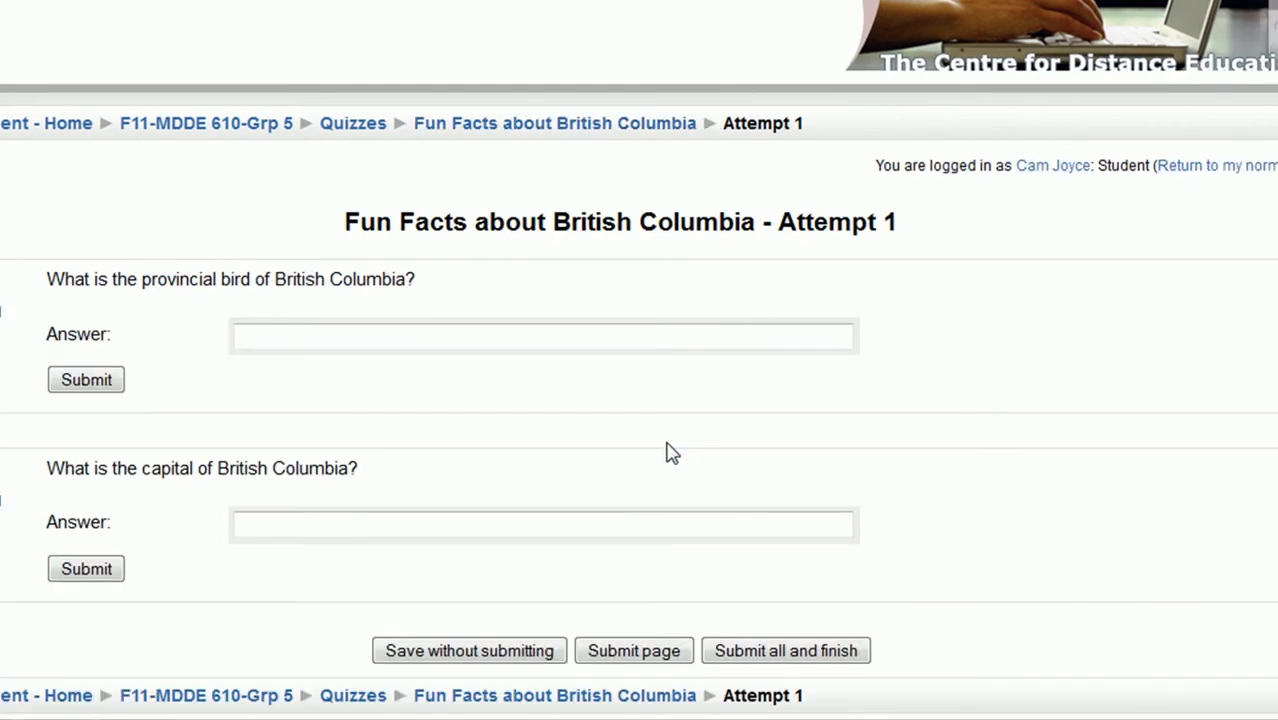
Answer "Stellar Jay" for the provincial bird and "Penticton" for the capital, then submit all and confirm closing the attempt.
left_click(417, 335)
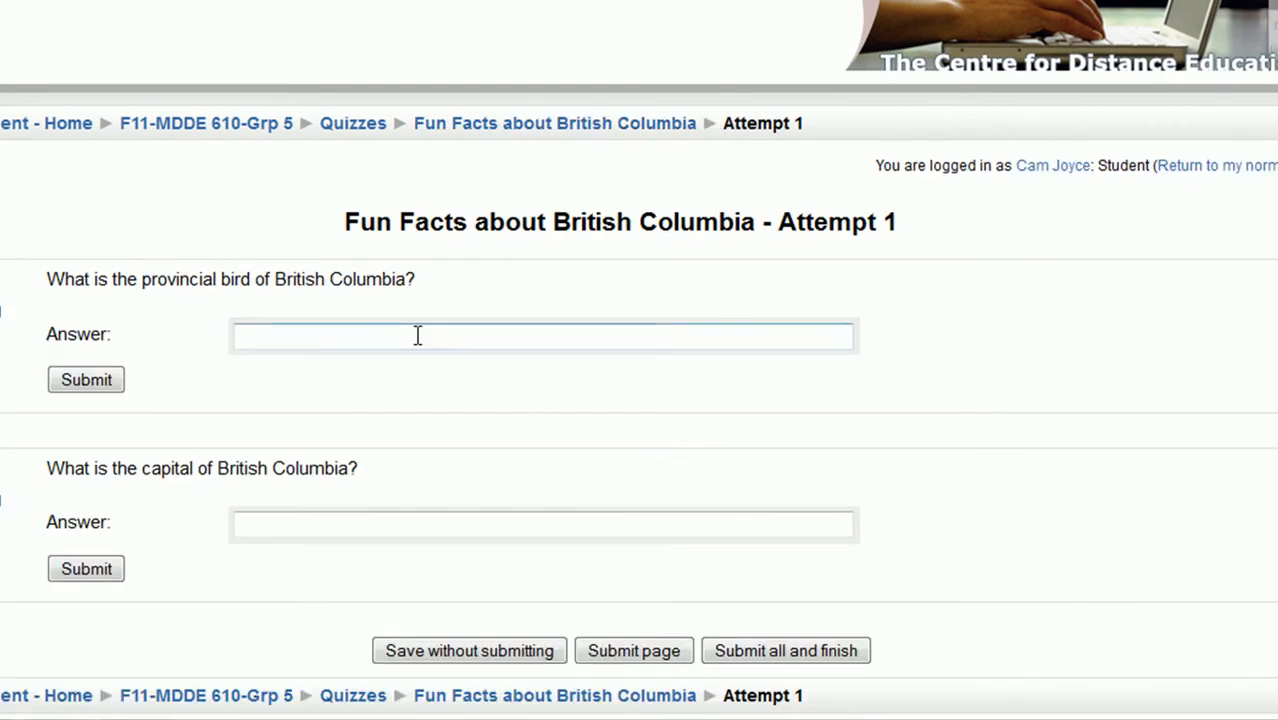
type("Stellar Jay")
left_click(370, 523)
type("Penticton")
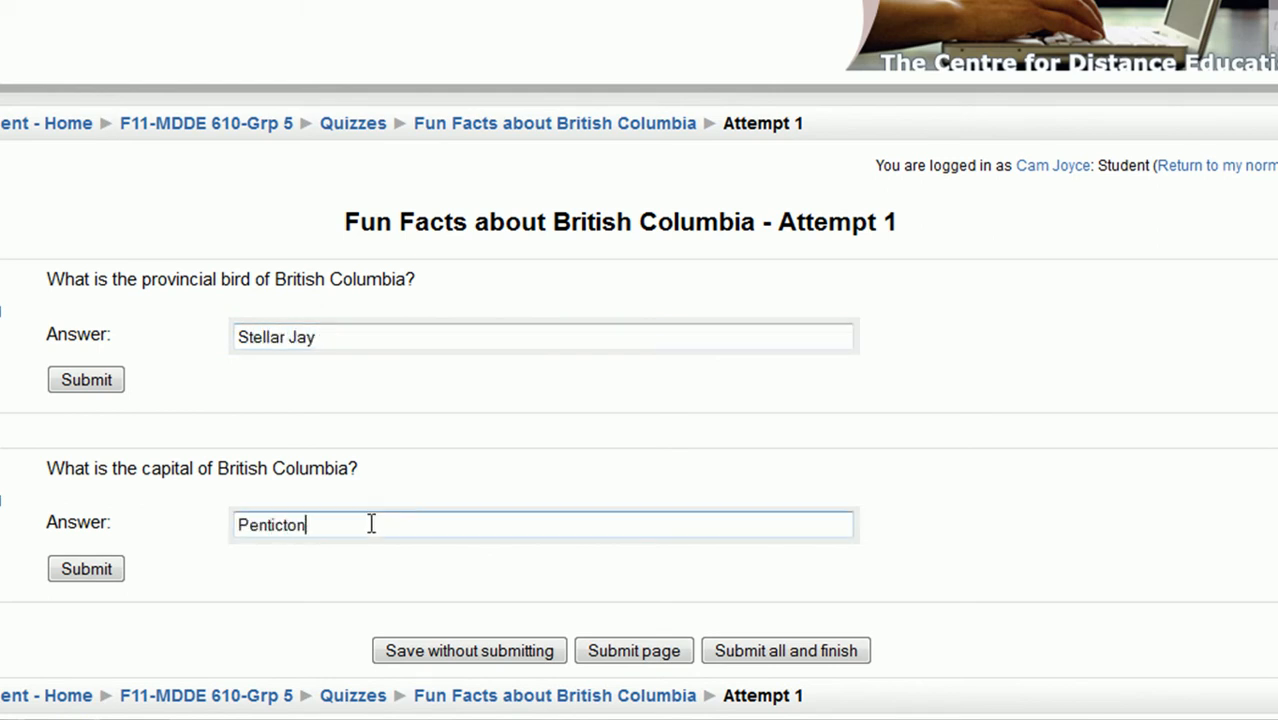
left_click(777, 660)
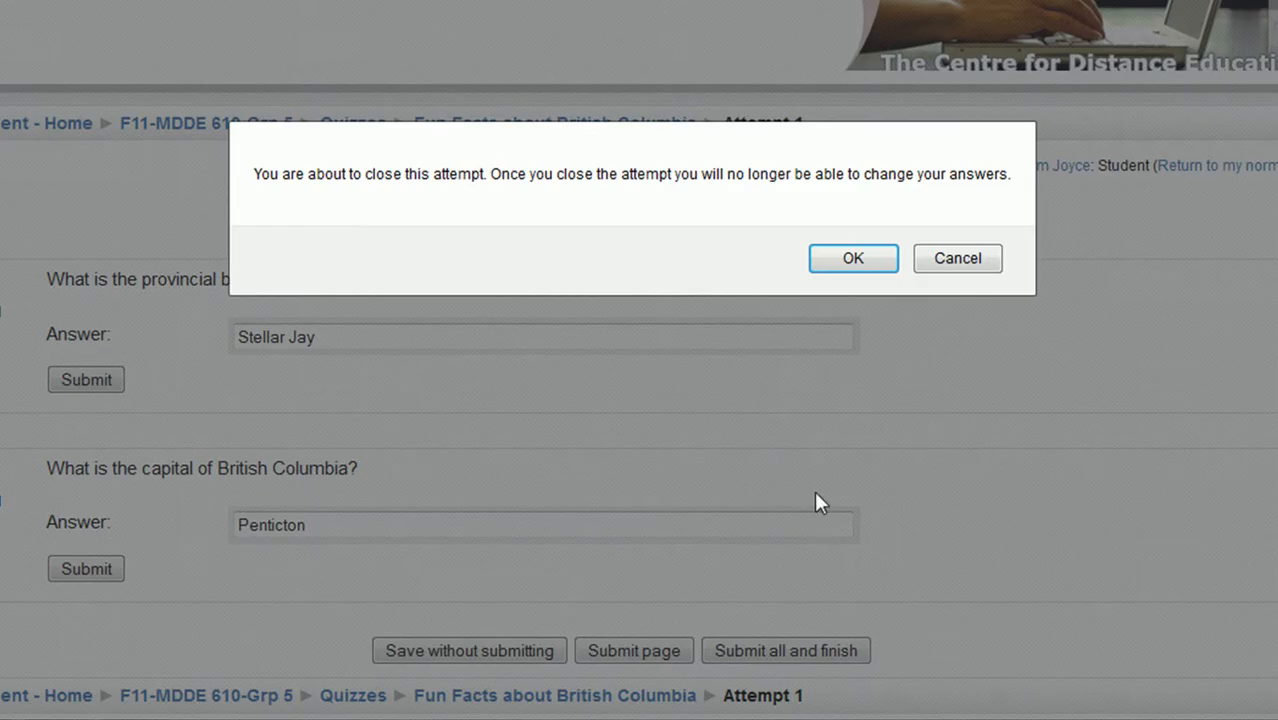
left_click(849, 264)
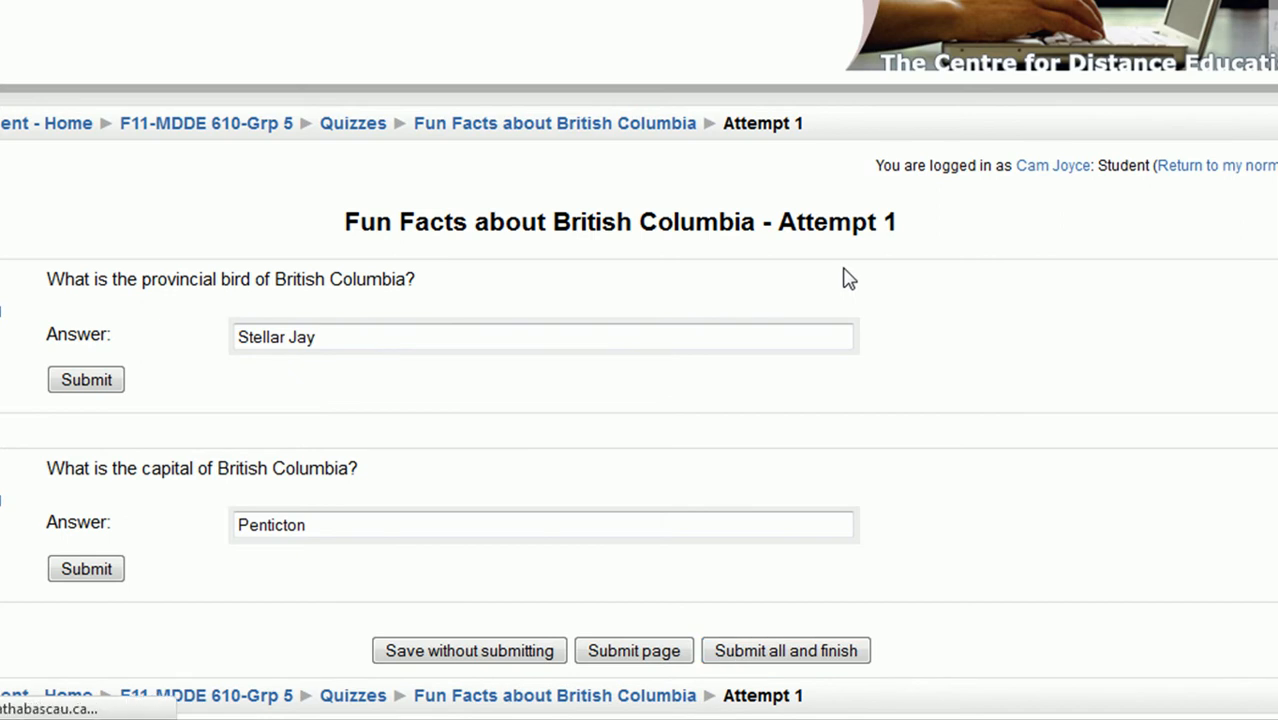
Review the response feedback for both questions, finish the review, and examine the feedback in the summary of previous attempts.
scroll(841, 376, "down", 3)
scroll(841, 376, "down", 3)
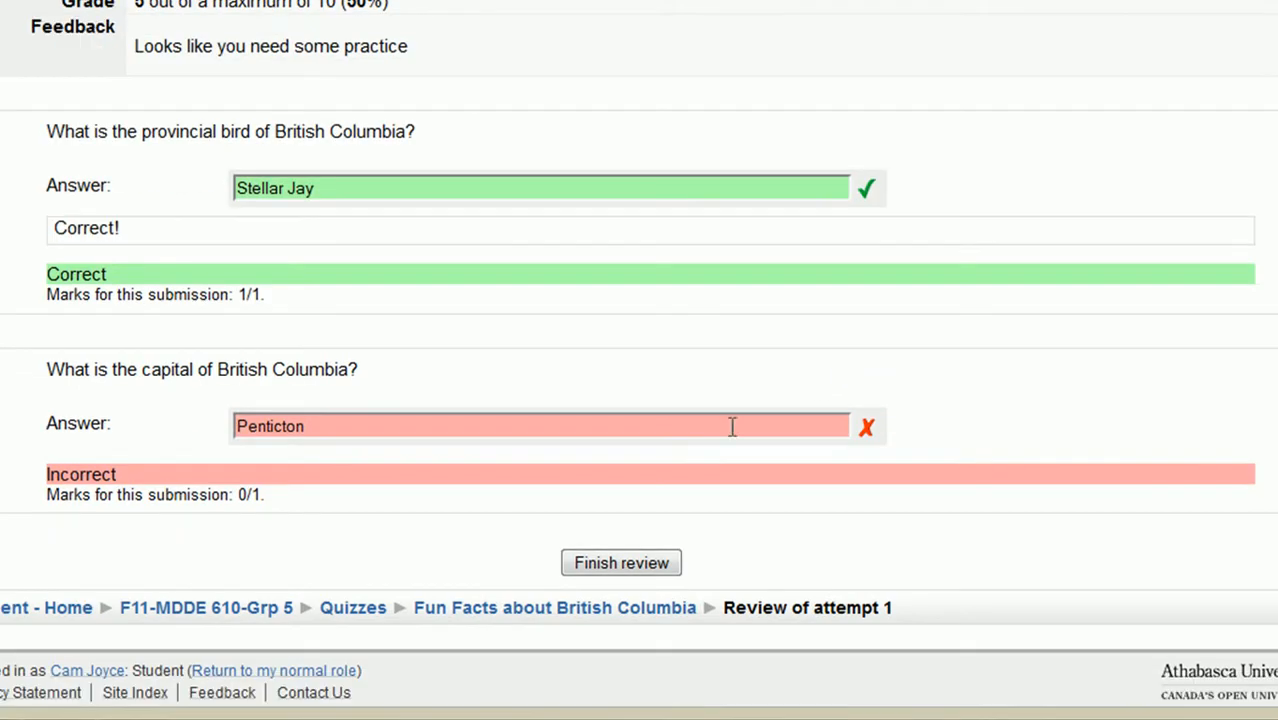
left_click(622, 560)
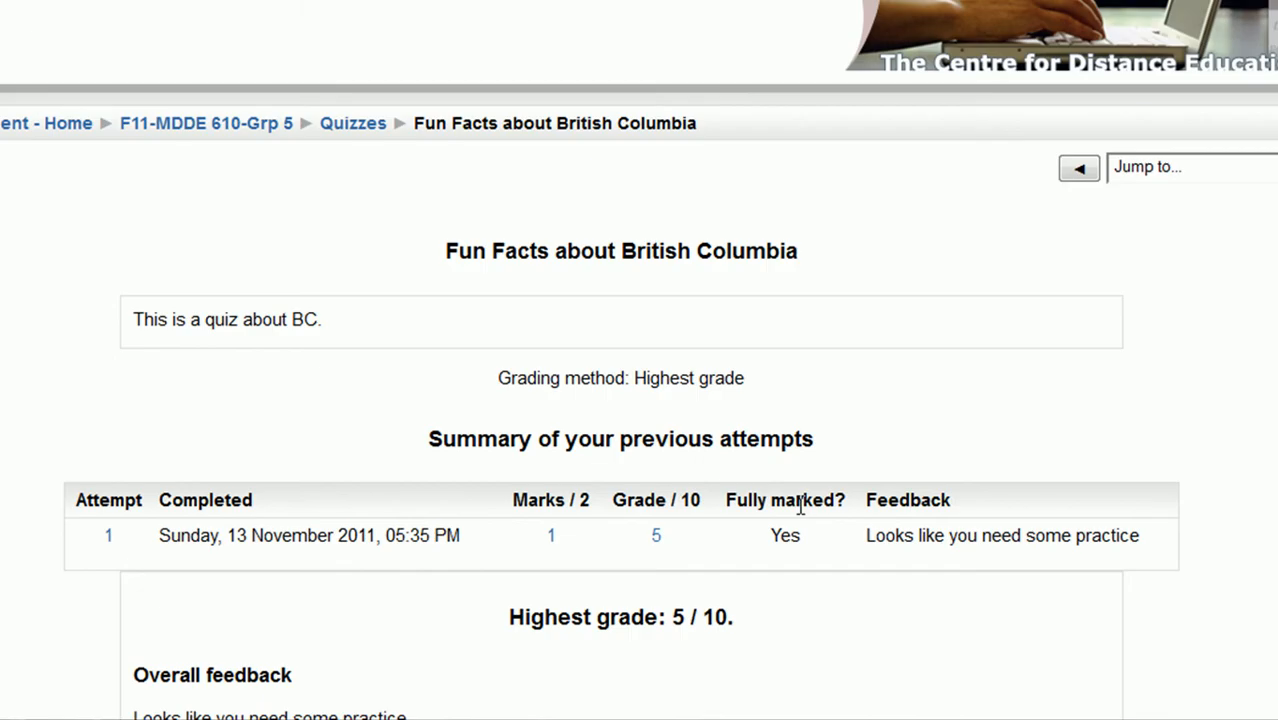
scroll(800, 515, "down", 4)
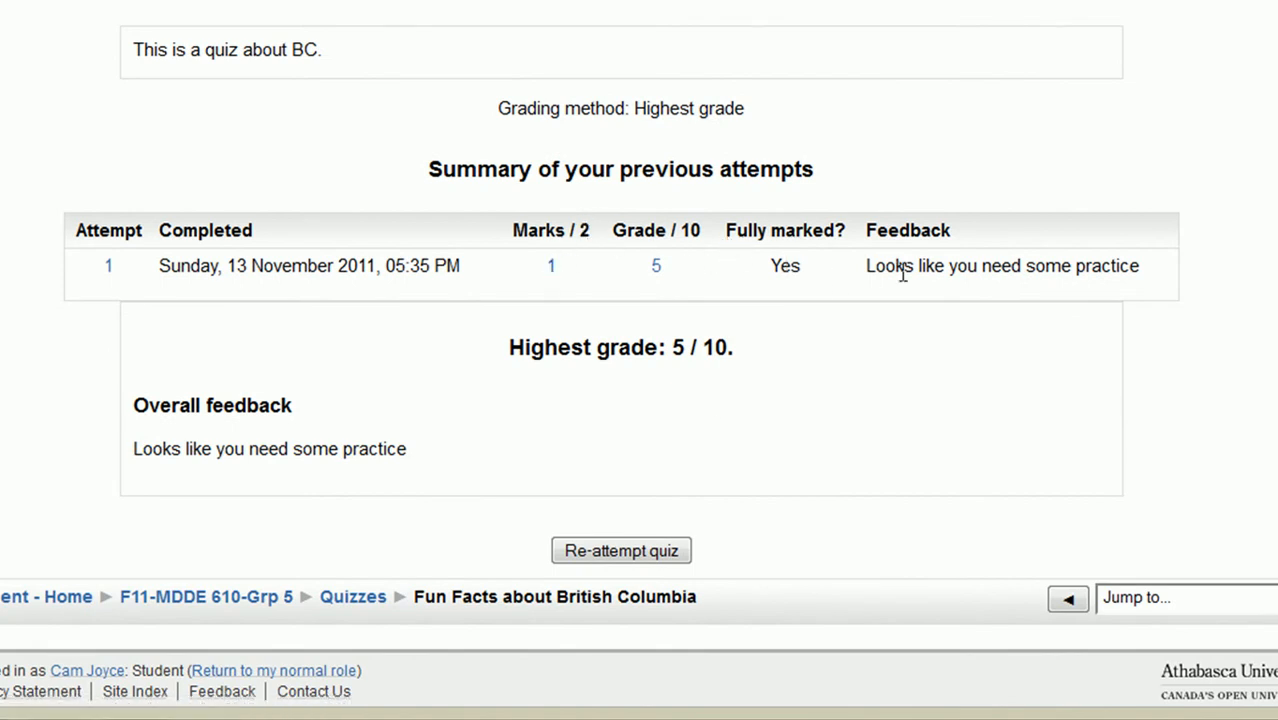
left_click_drag(869, 276, 1152, 291)
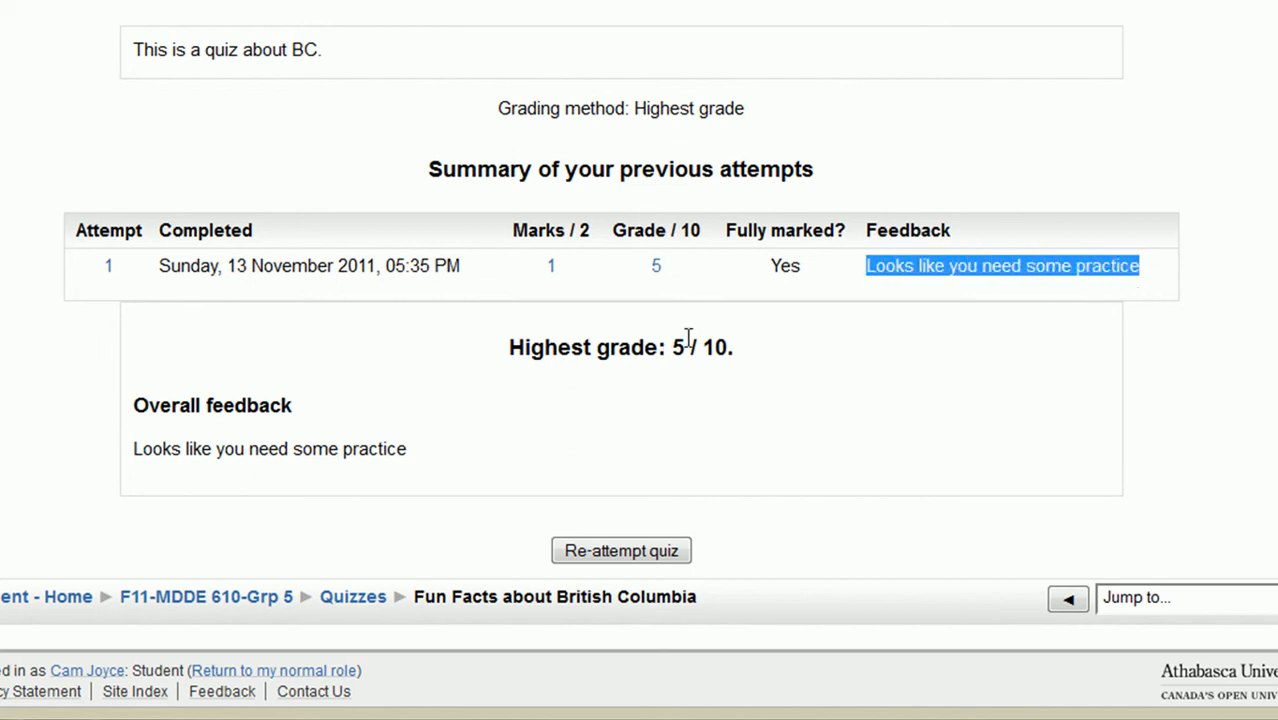
Return to the normal role in the course and open the results of the Fun Facts about British Columbia quiz.
scroll(687, 337, "up", 3)
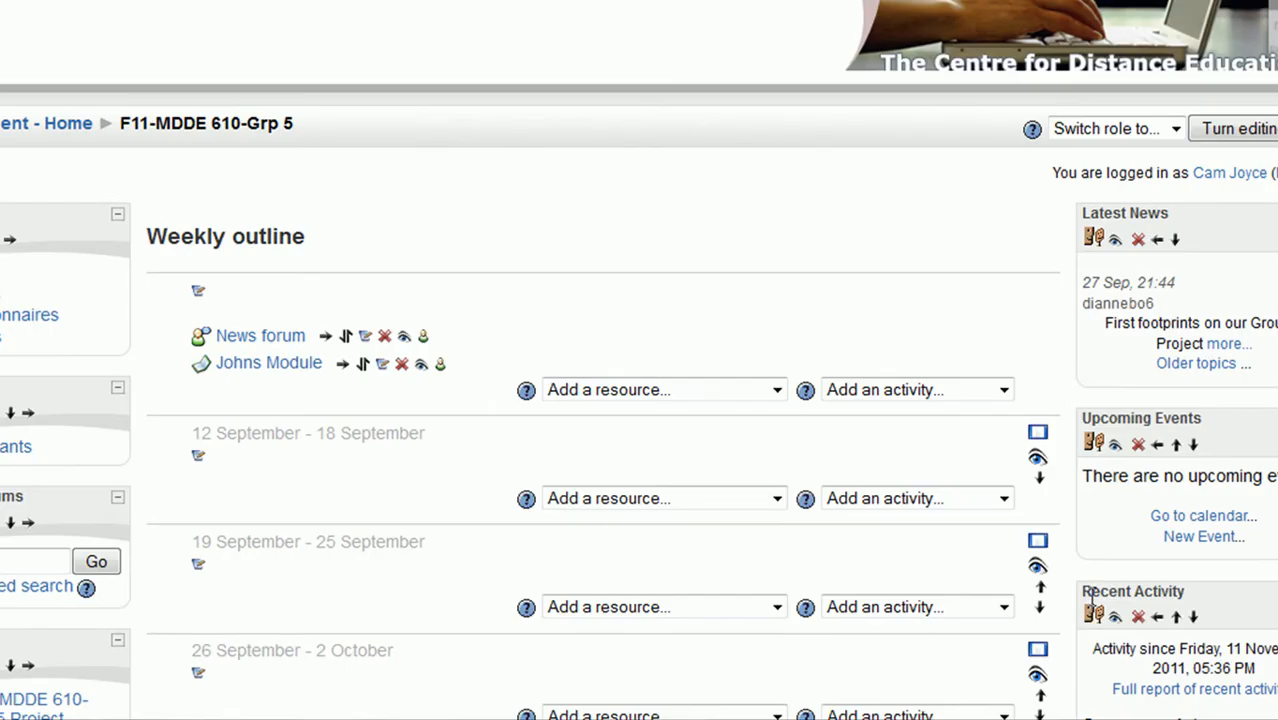
scroll(1008, 270, "down", 10)
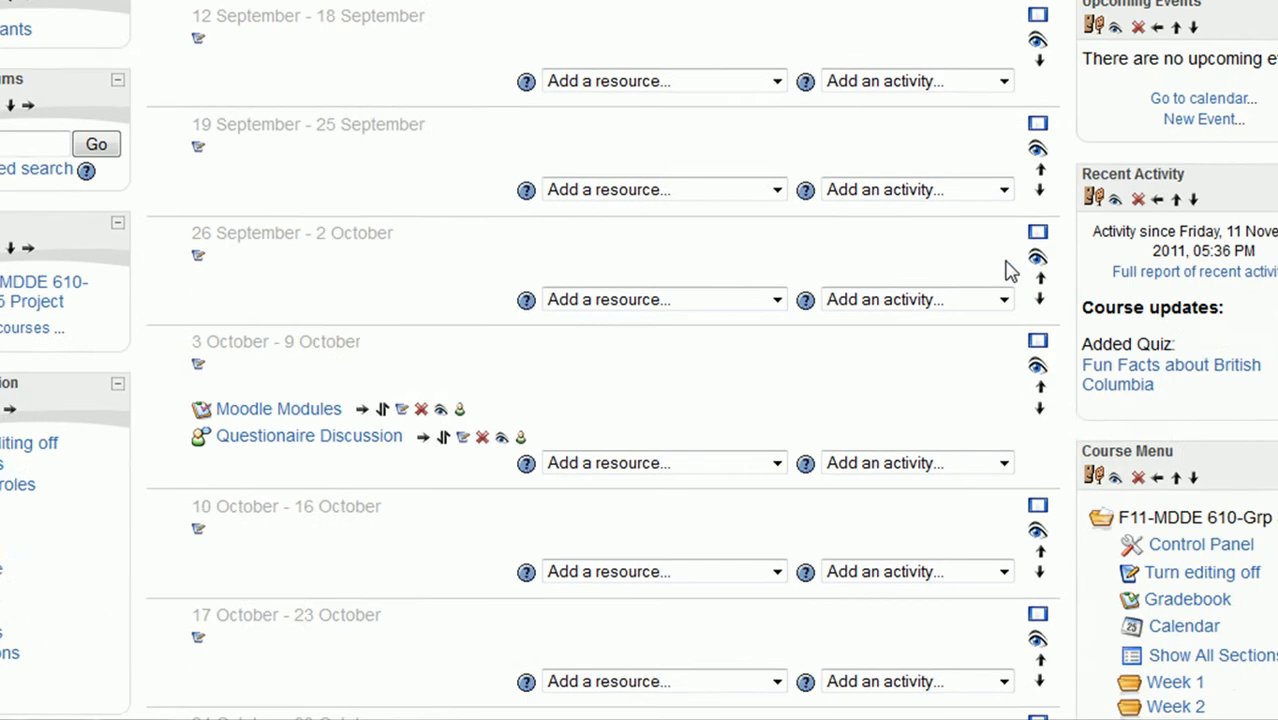
left_click(424, 456)
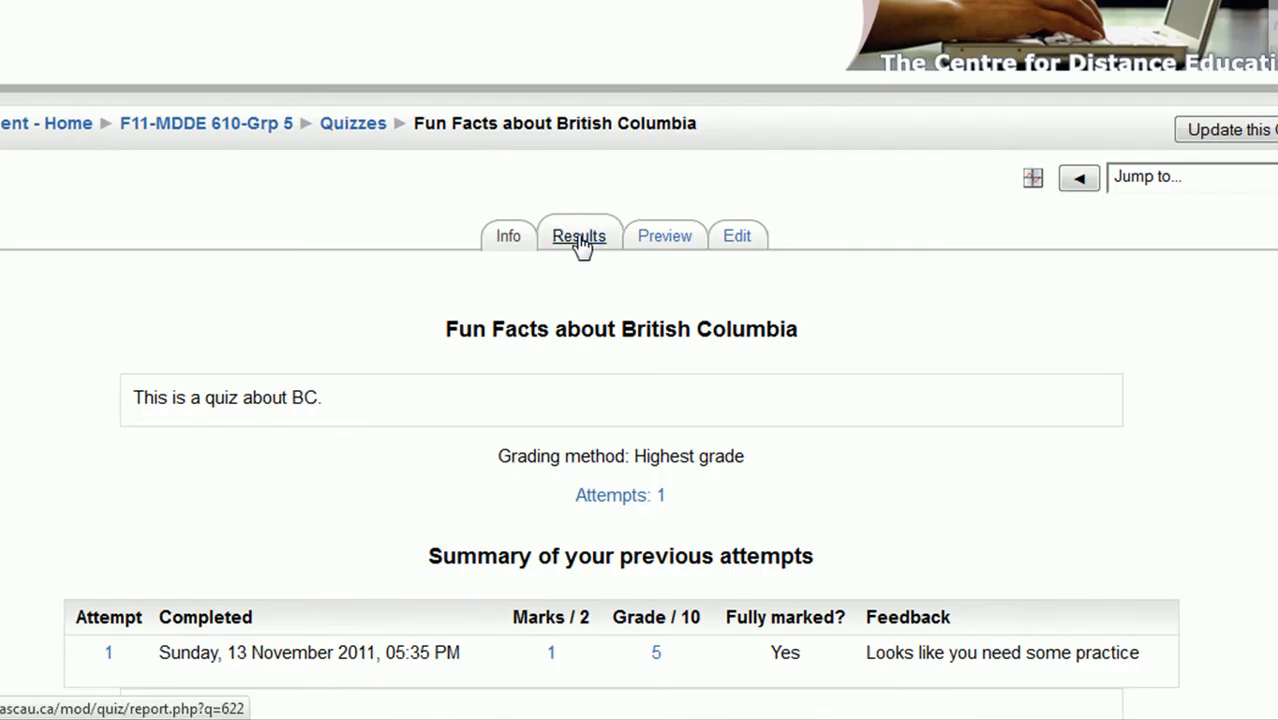
left_click(579, 240)
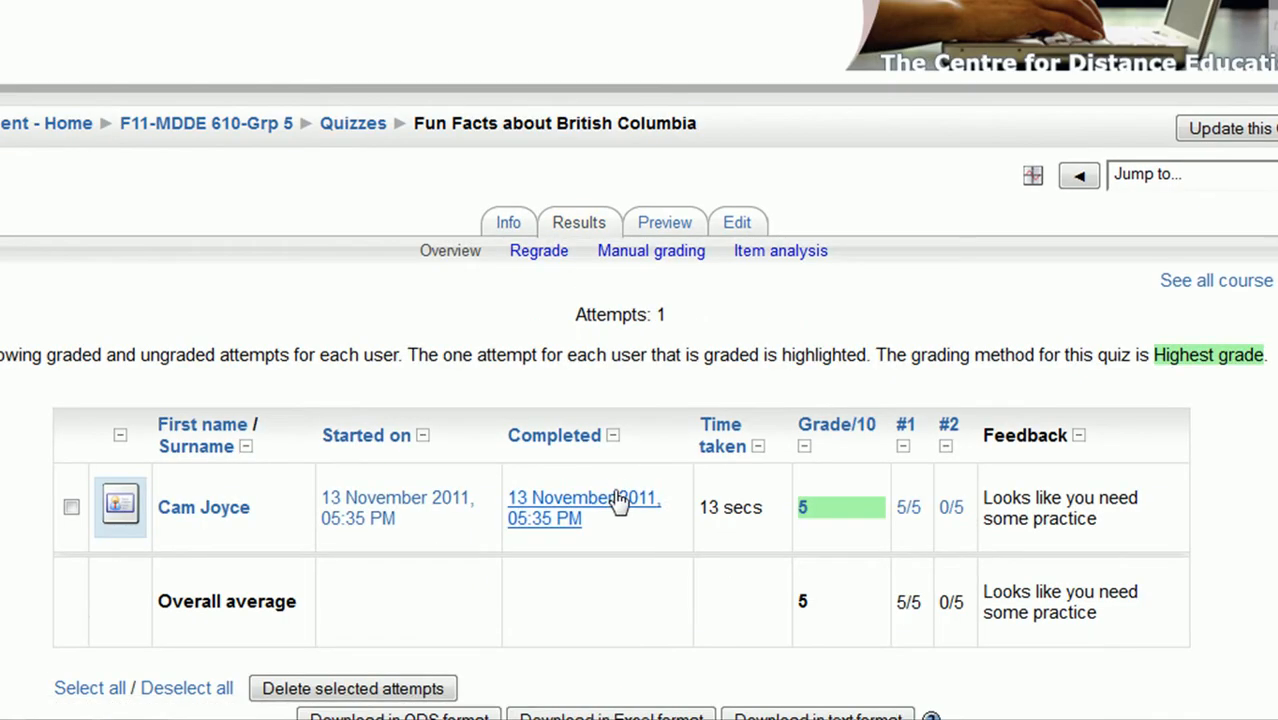
Examine the results overview, including the number of attempts, the overall average and the bar graph of grade ranges.
left_click_drag(676, 320, 580, 316)
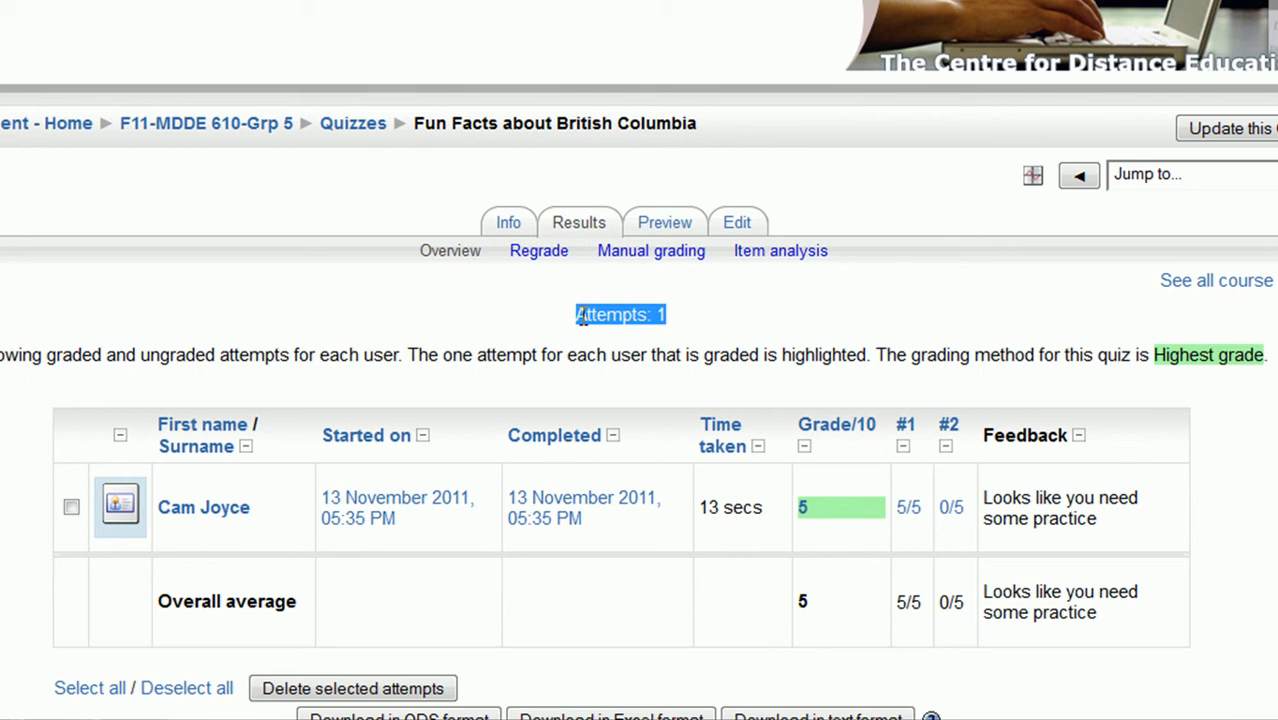
left_click(673, 334)
scroll(673, 334, "down", 3)
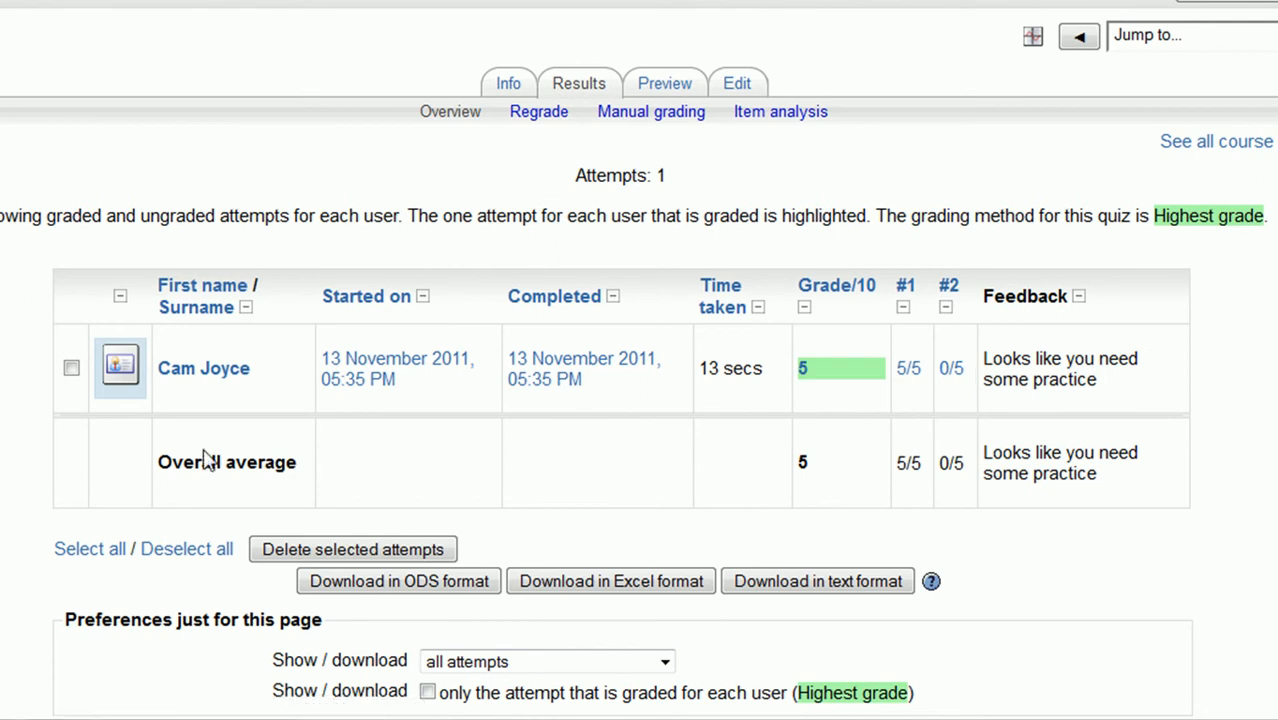
left_click_drag(160, 462, 300, 472)
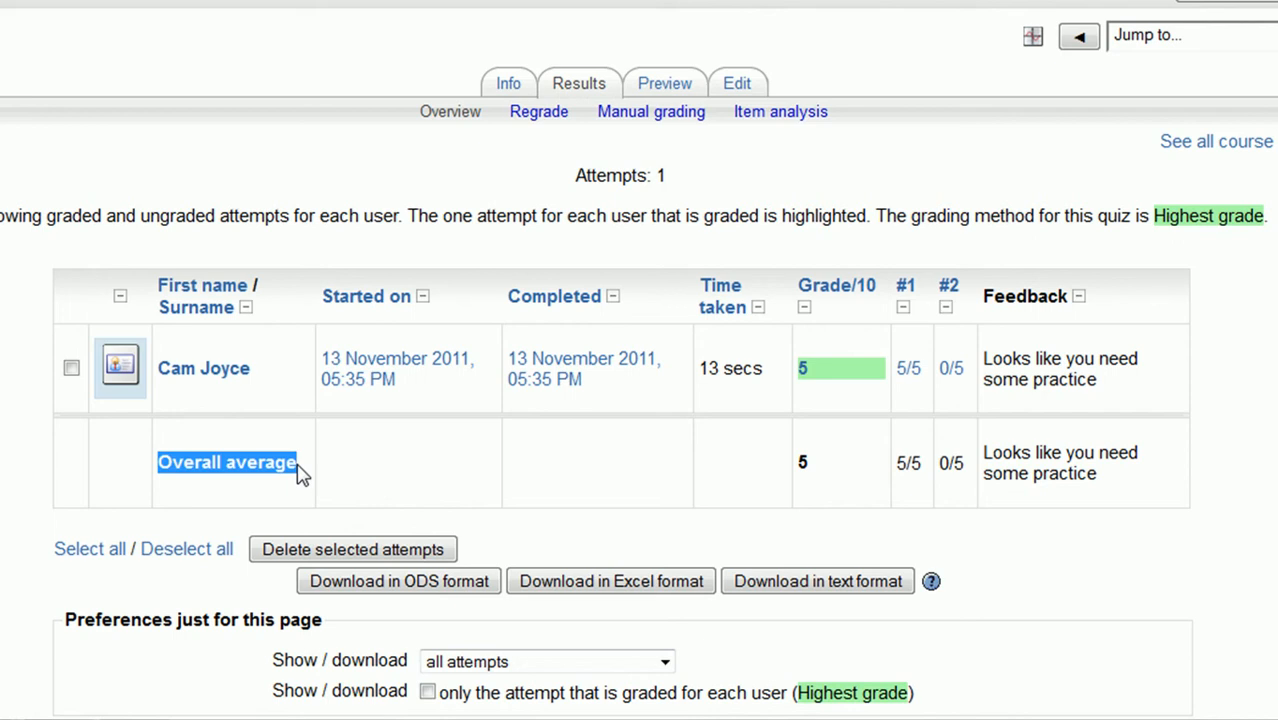
left_click(573, 513)
scroll(1090, 590, "up", 2)
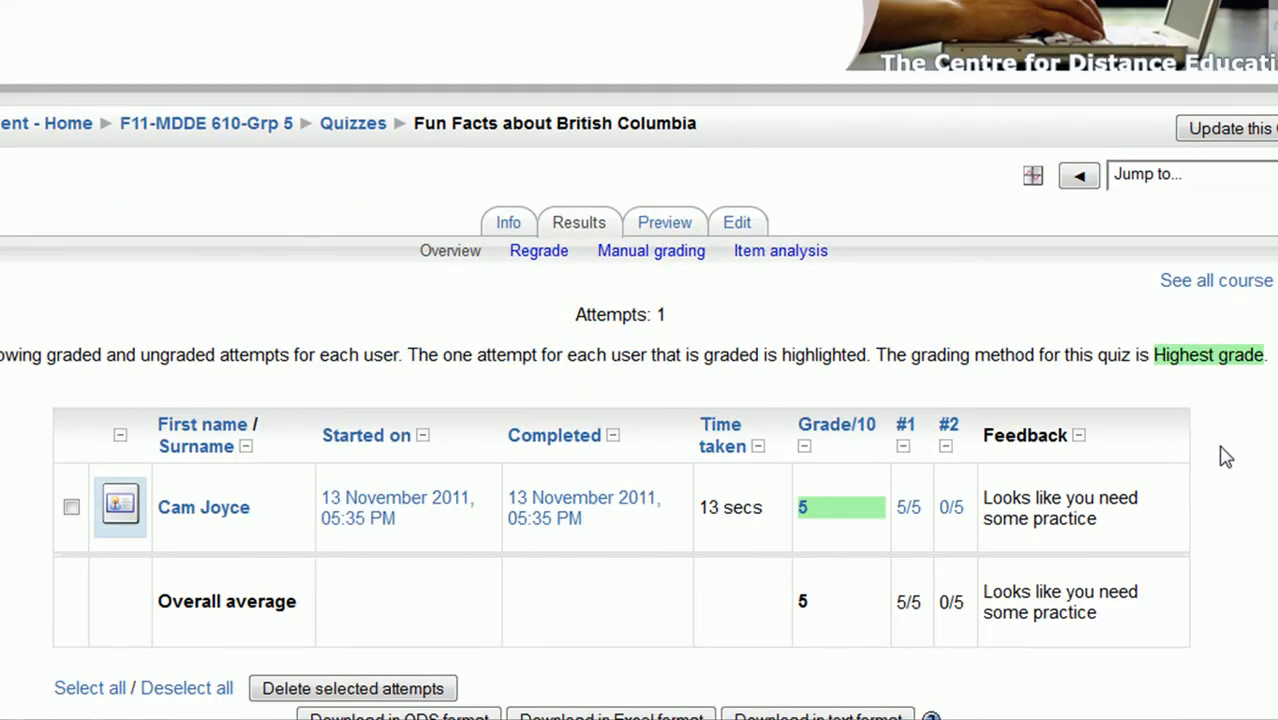
scroll(1227, 456, "down", 8)
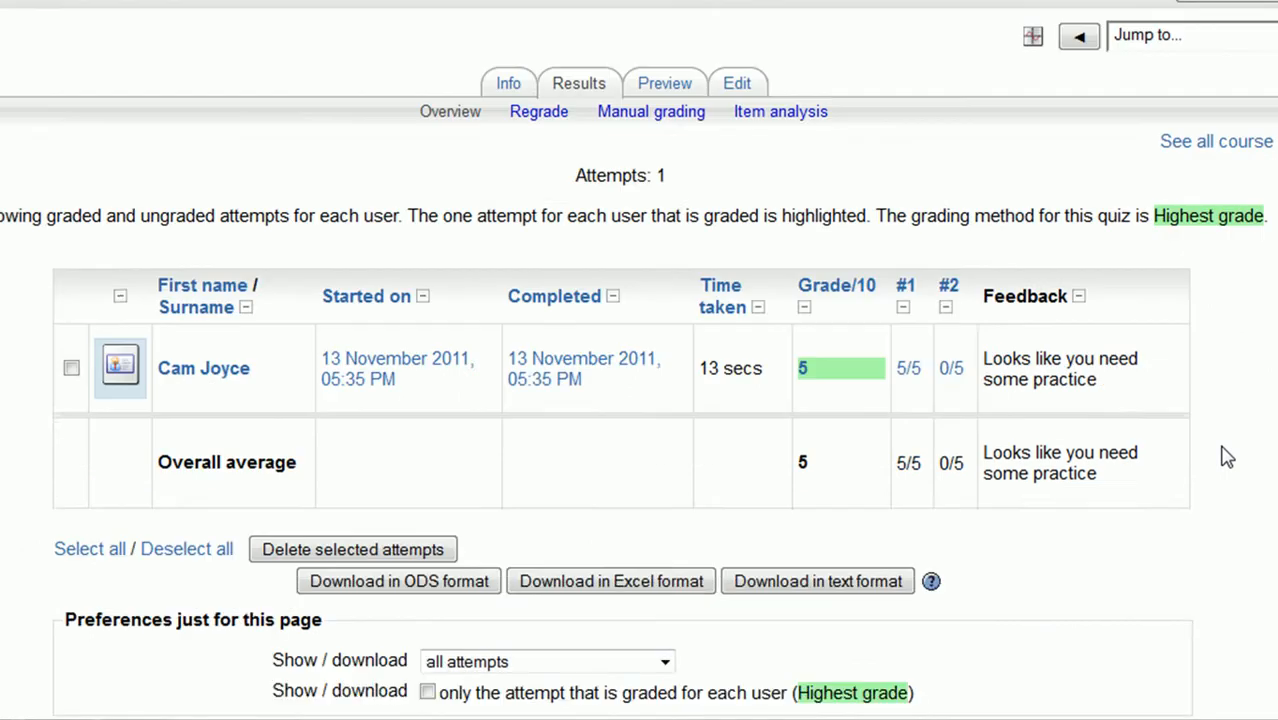
scroll(1227, 456, "down", 3)
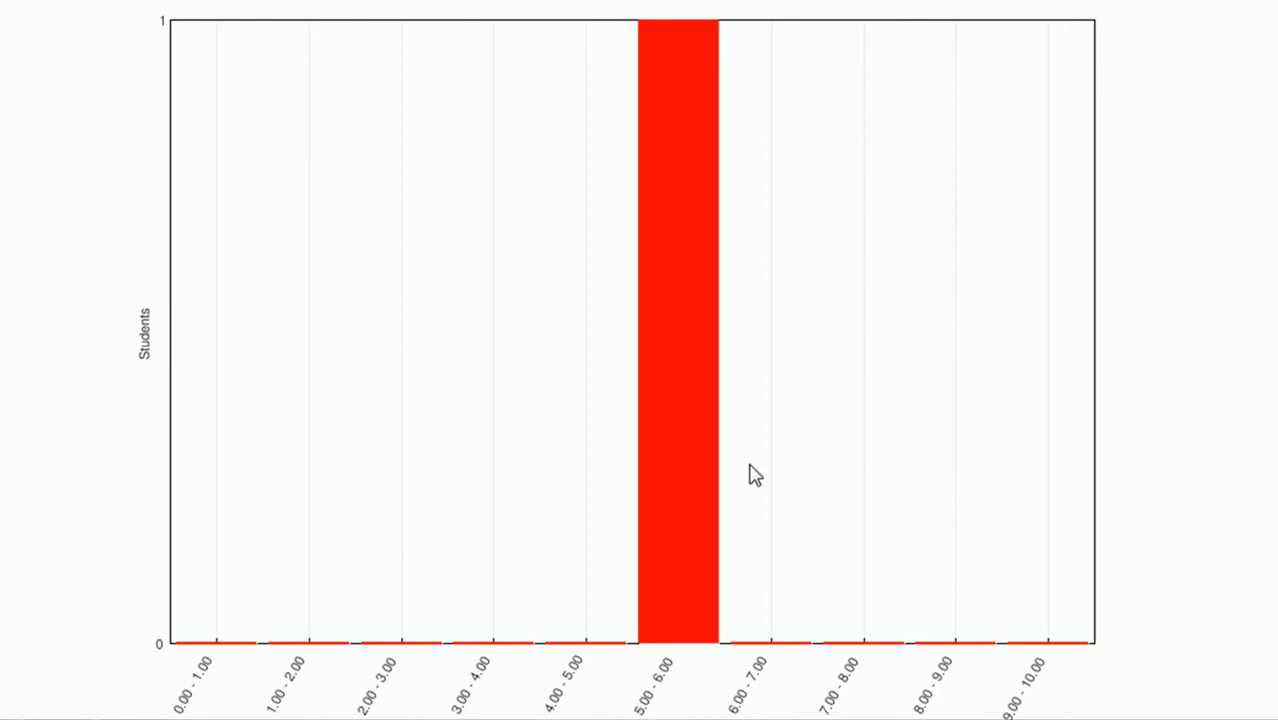
scroll(925, 430, "up", 7)
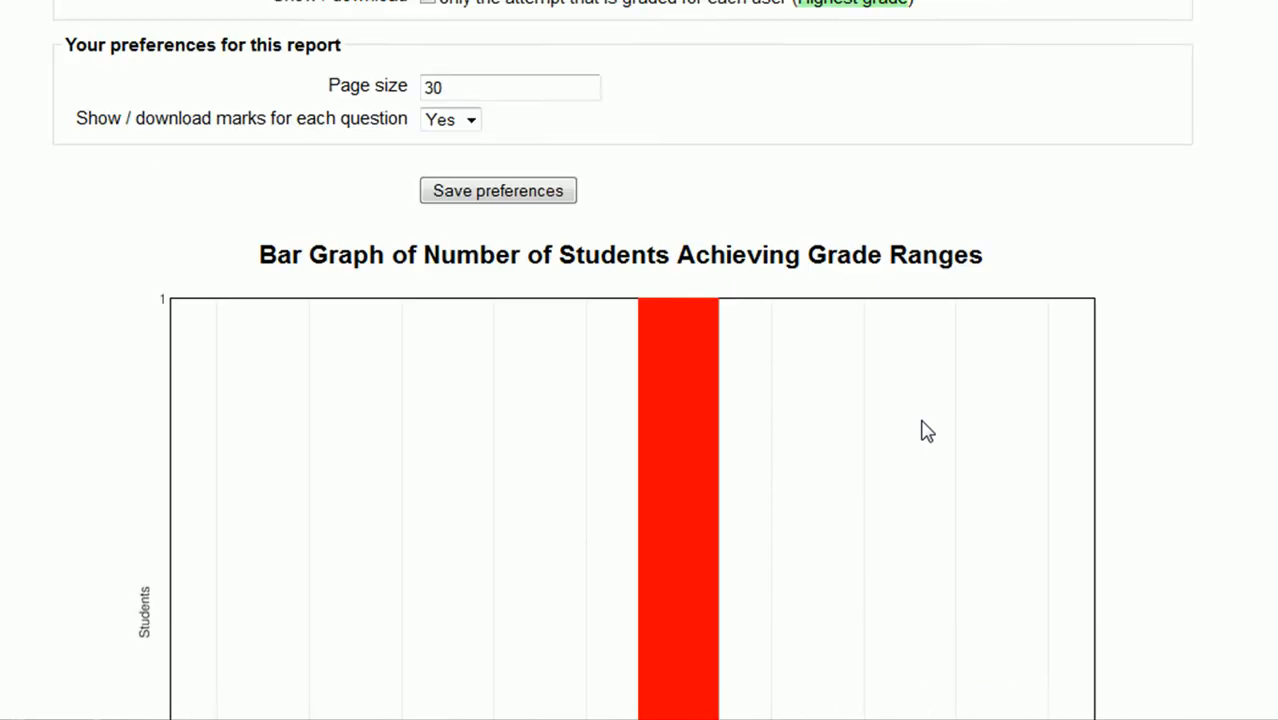
scroll(925, 430, "up", 3)
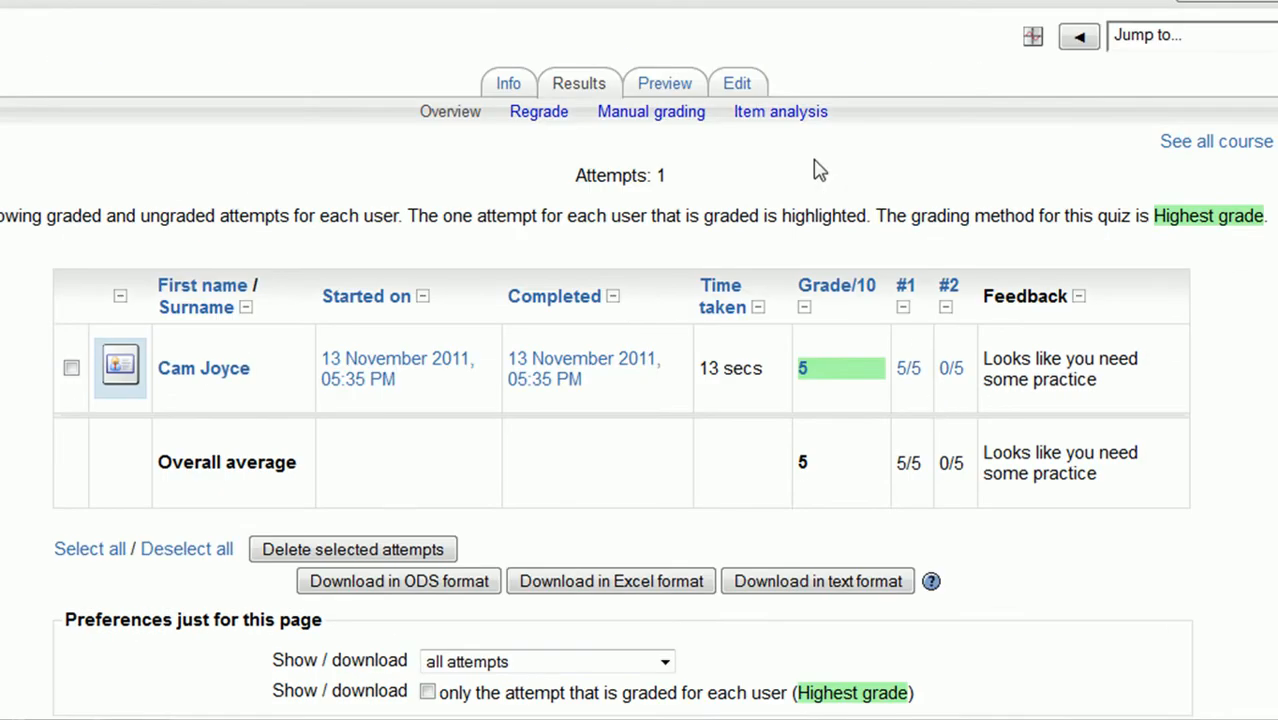
Open the item analysis and examine the responses and percent correct for the Capital of BC and BC Bird questions.
left_click(788, 117)
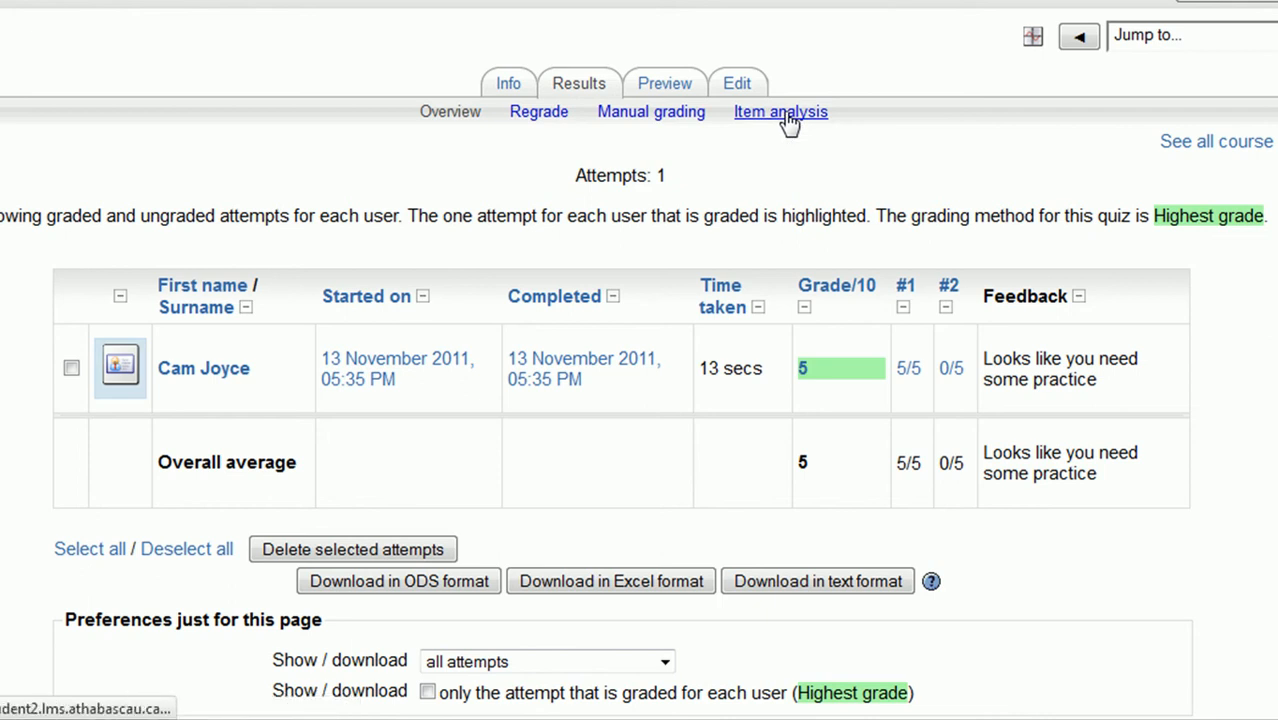
scroll(1014, 249, "down", 1)
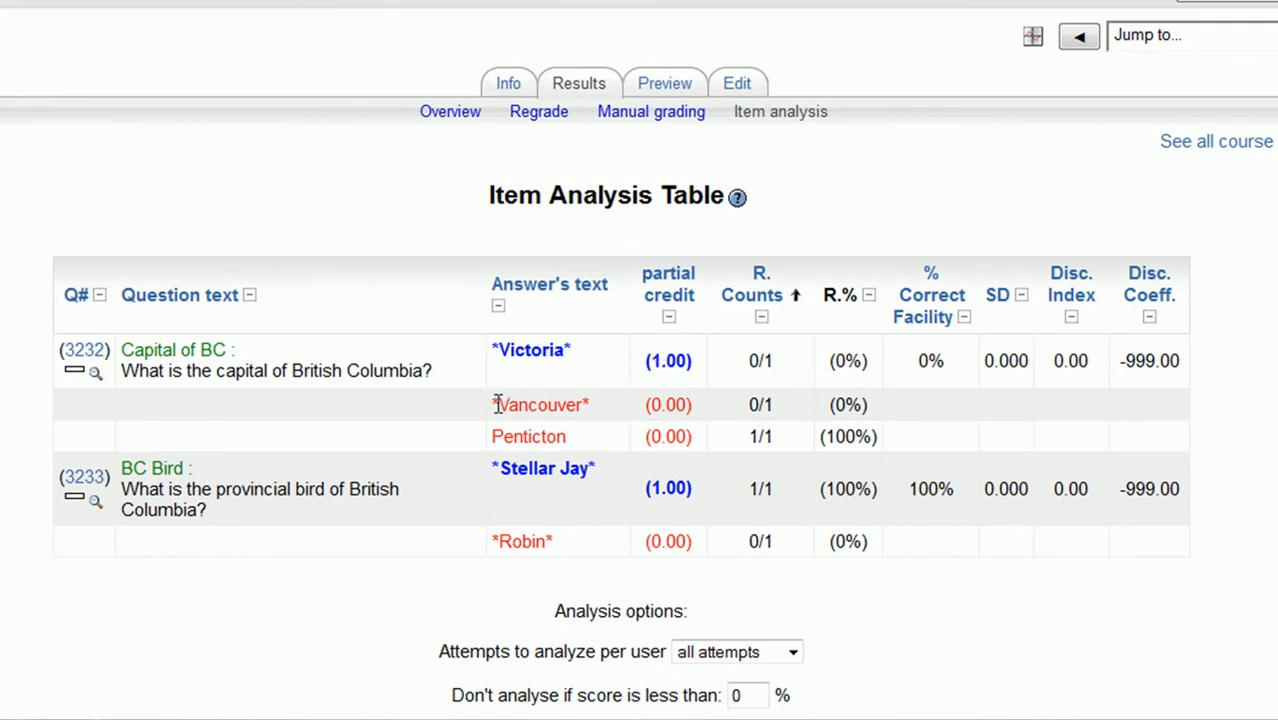
left_click_drag(494, 404, 614, 455)
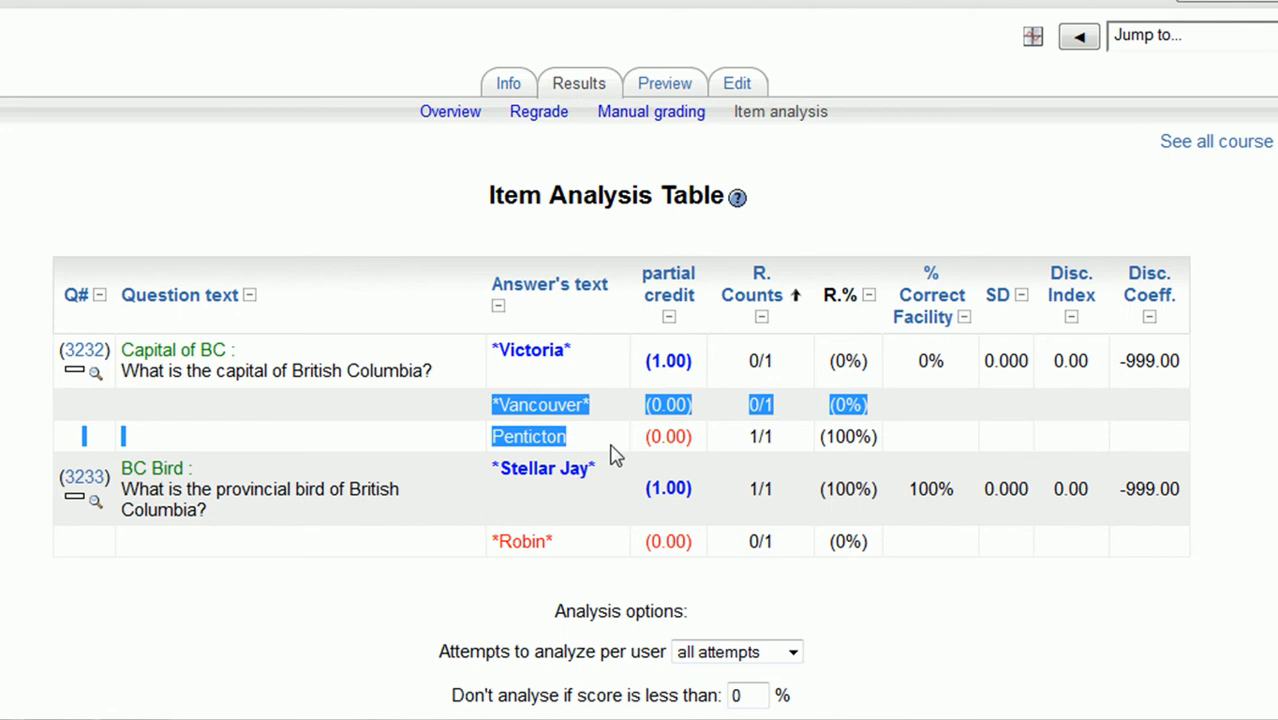
left_click(586, 447)
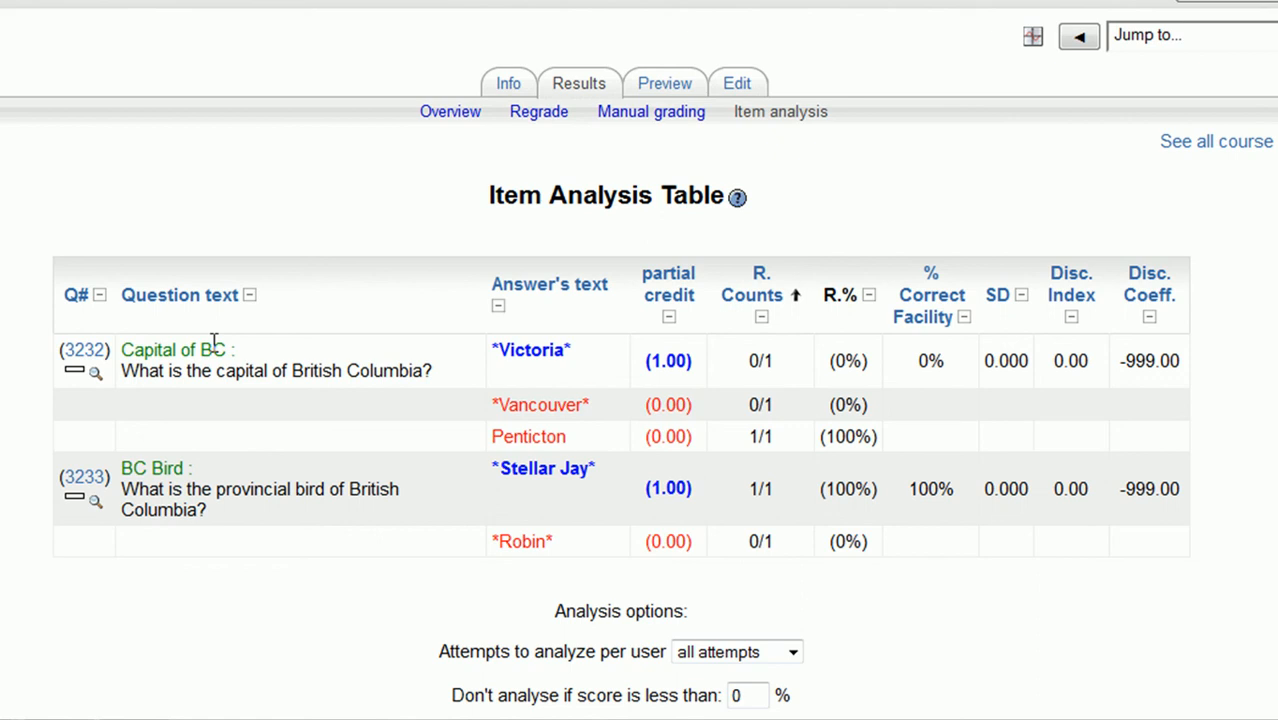
left_click_drag(493, 350, 574, 350)
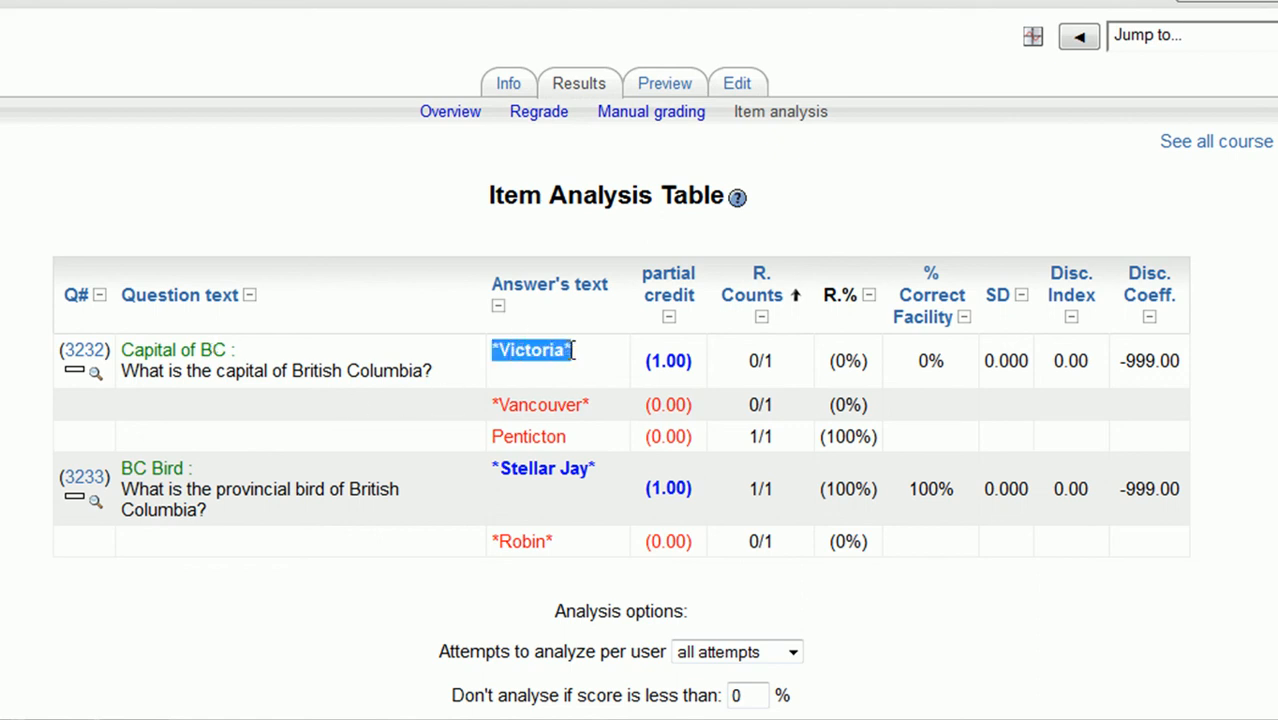
left_click_drag(945, 356, 918, 366)
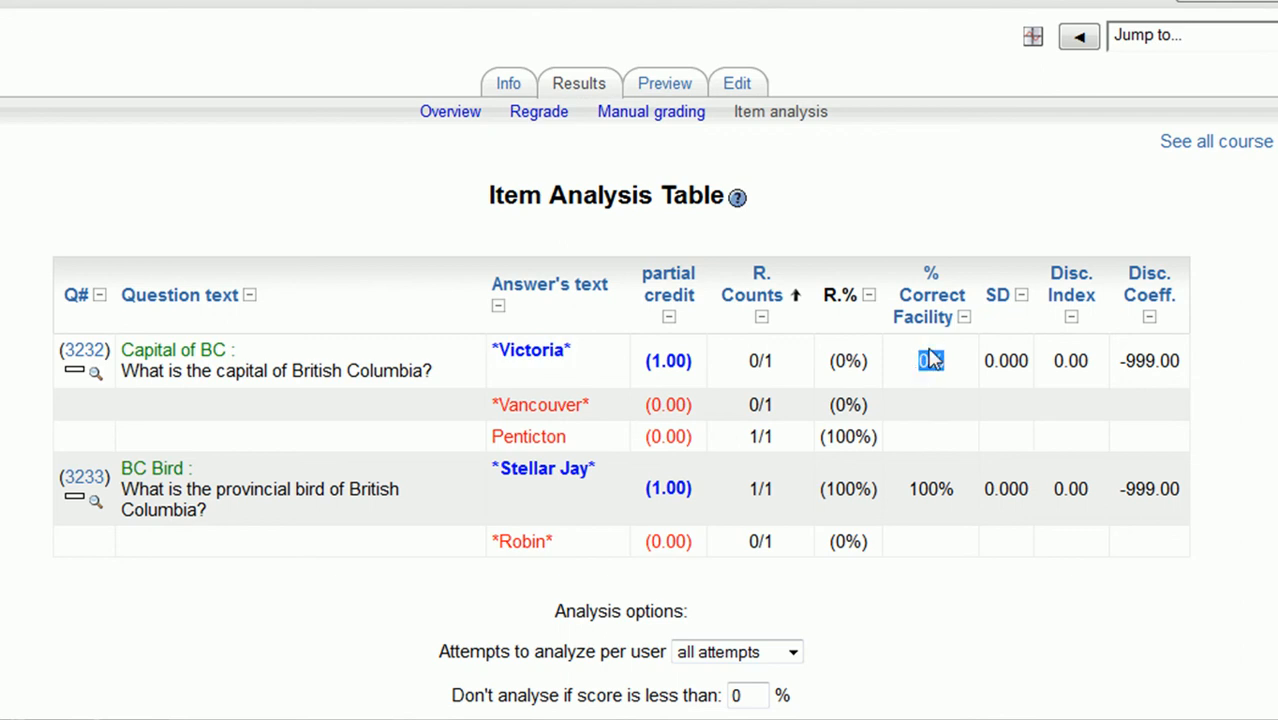
left_click_drag(490, 478, 608, 479)
left_click_drag(908, 492, 962, 505)
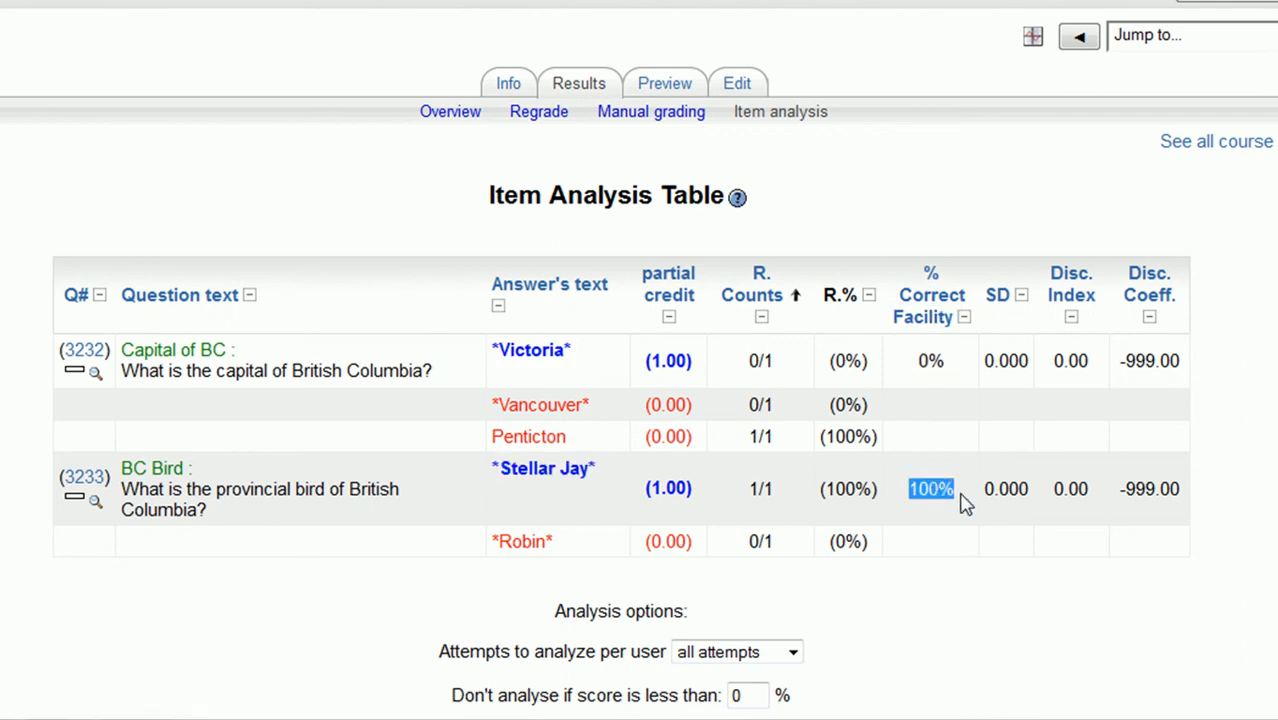
left_click(960, 510)
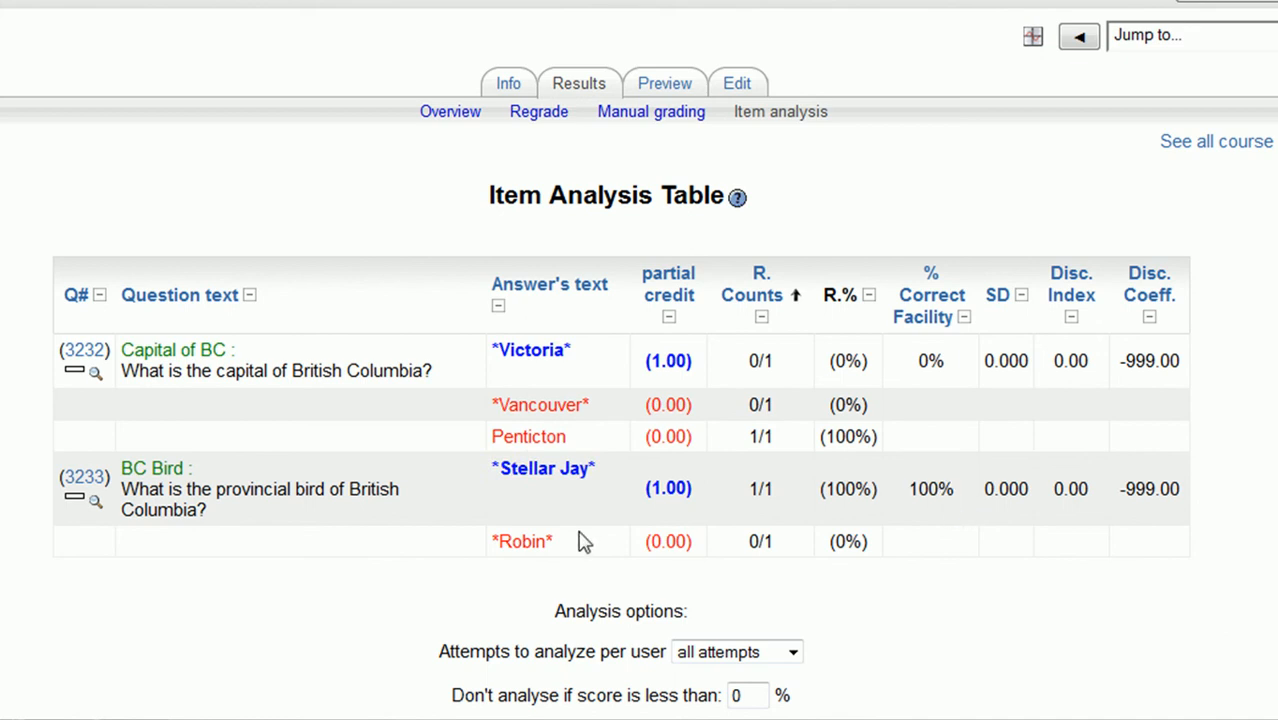
left_click_drag(585, 538, 480, 540)
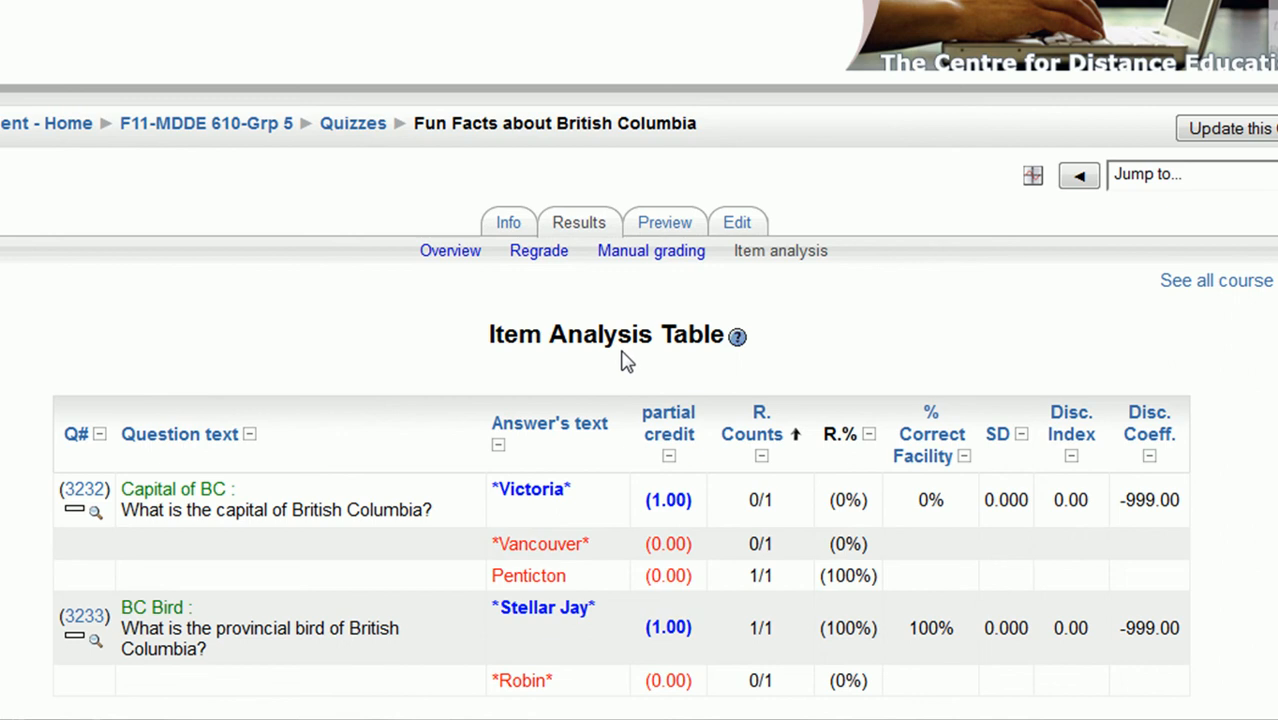
Regrade the quiz's attempts and open the quiz for editing.
left_click(543, 255)
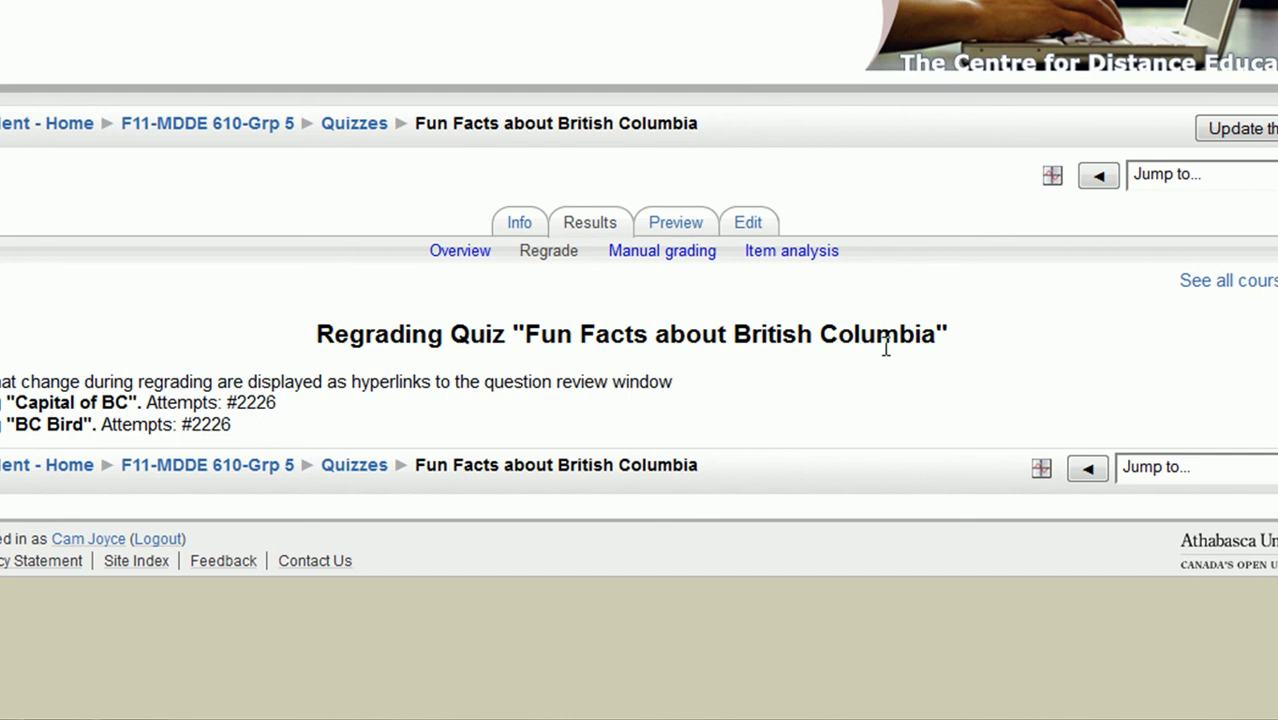
left_click(750, 224)
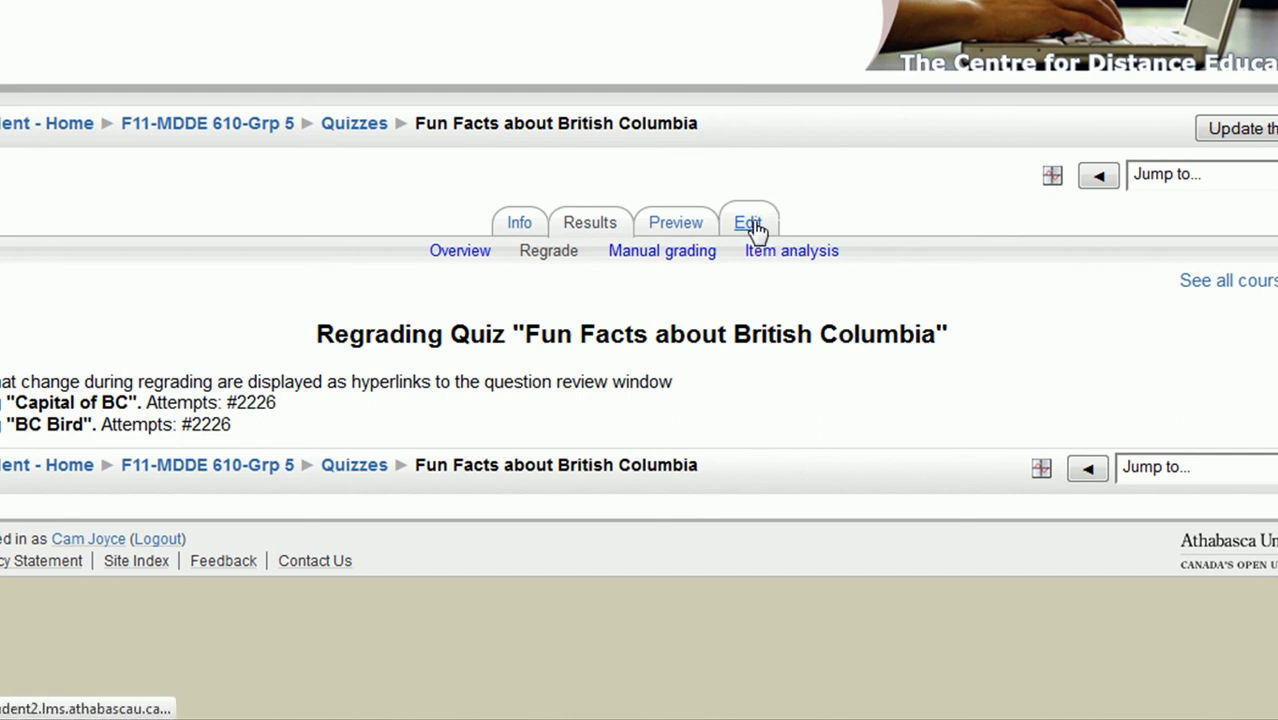